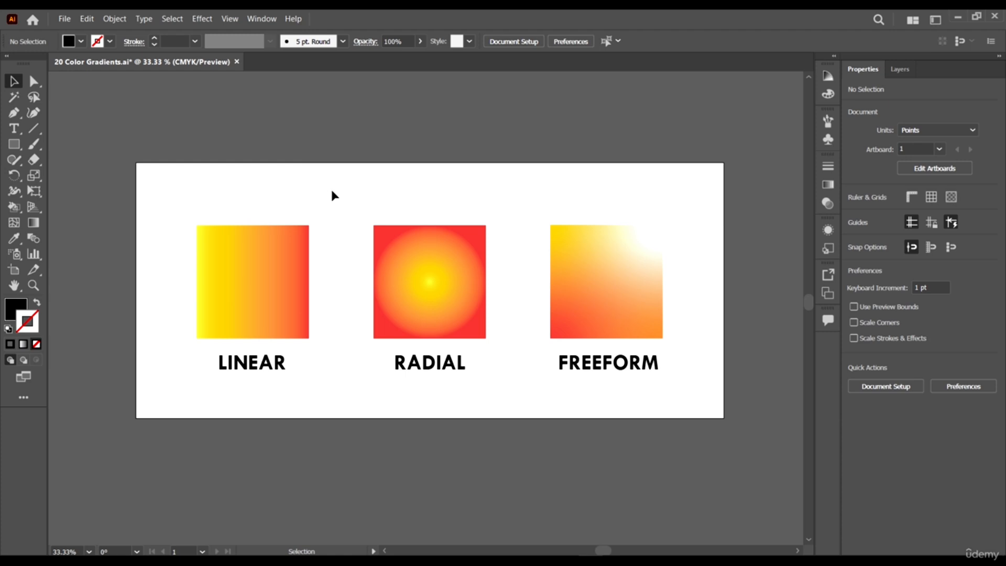
Select the linear, radial and freeform gradient squares one after another to compare their fills
scroll(394, 197, up, 1)
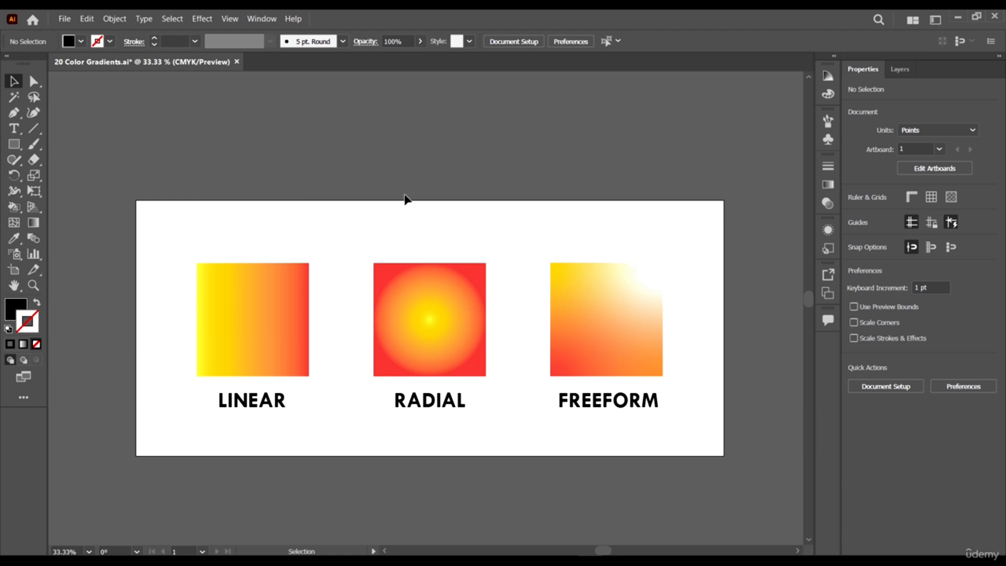
scroll(404, 197, down, 1)
scroll(320, 222, down, 1)
scroll(294, 241, up, 1)
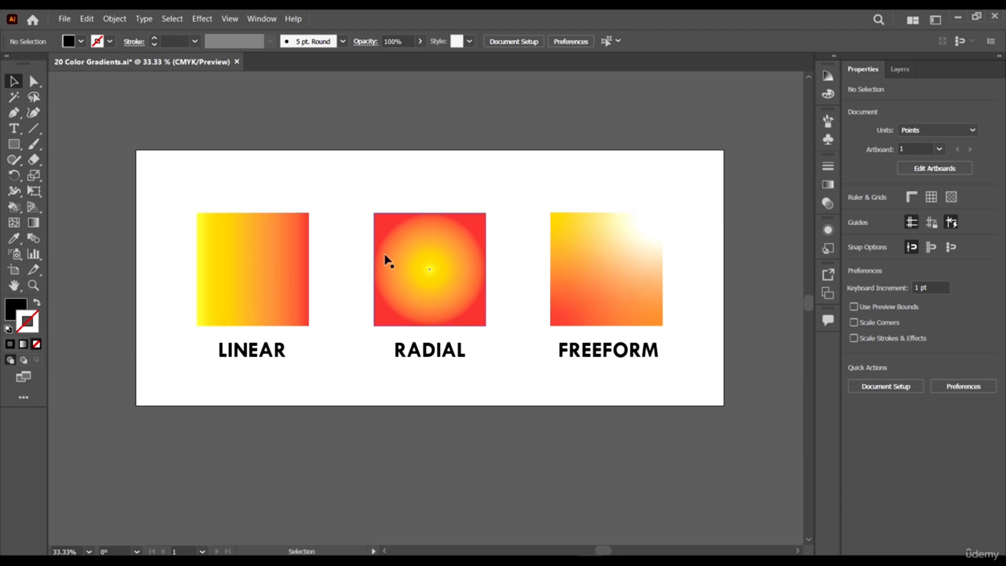
click(245, 261)
click(420, 260)
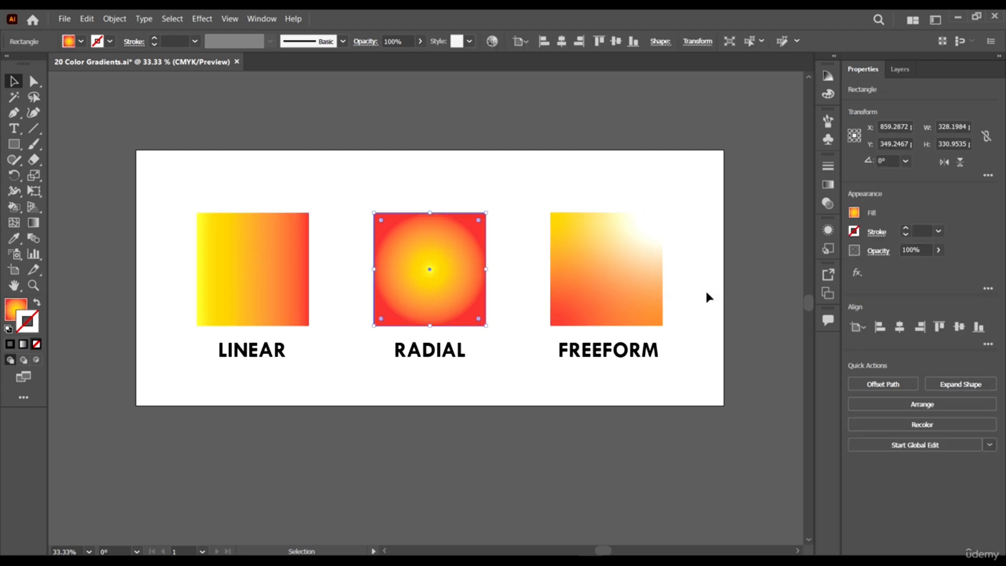
click(607, 278)
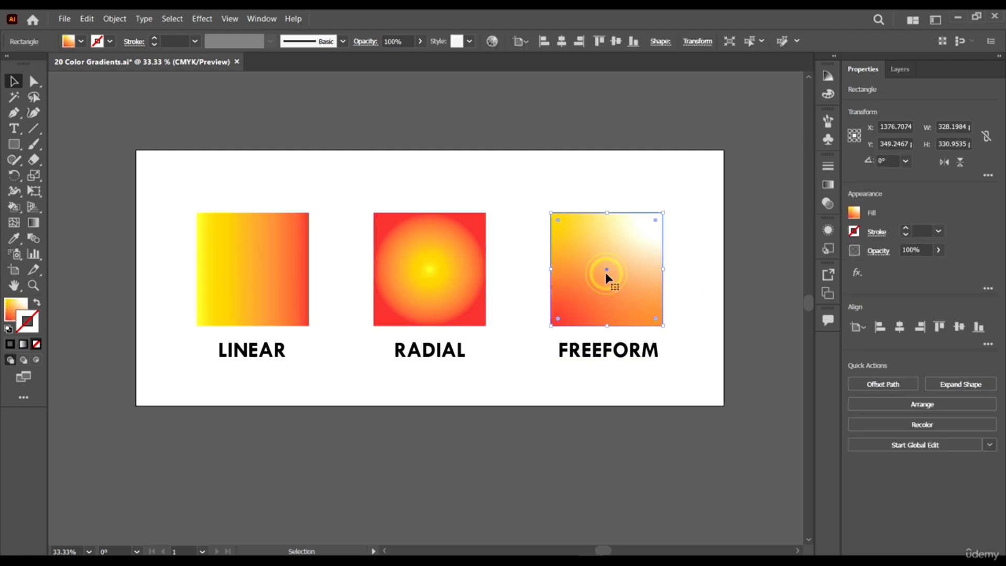
scroll(383, 232, down, 1)
scroll(513, 244, up, 1)
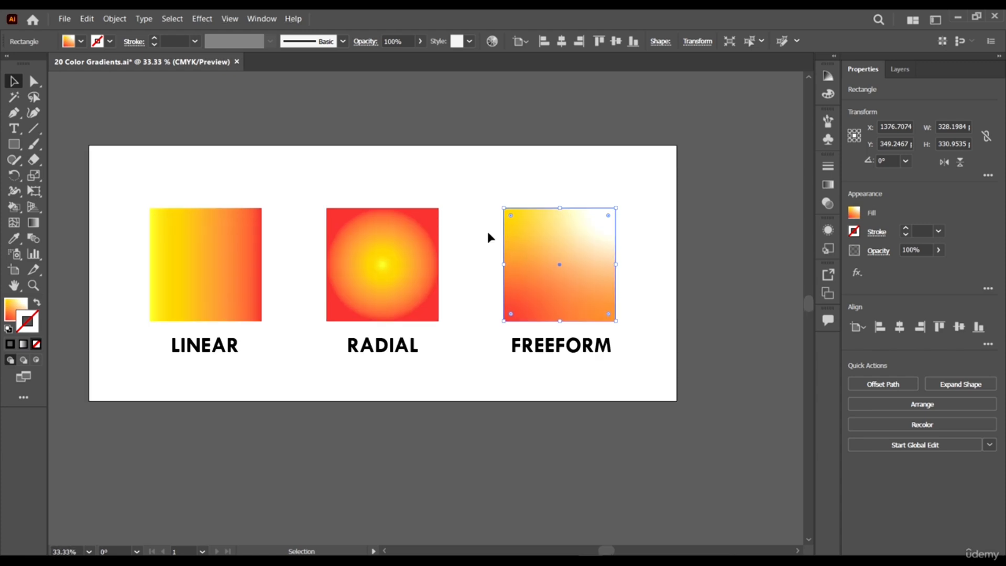
scroll(490, 225, left, 2)
scroll(669, 194, up, 1)
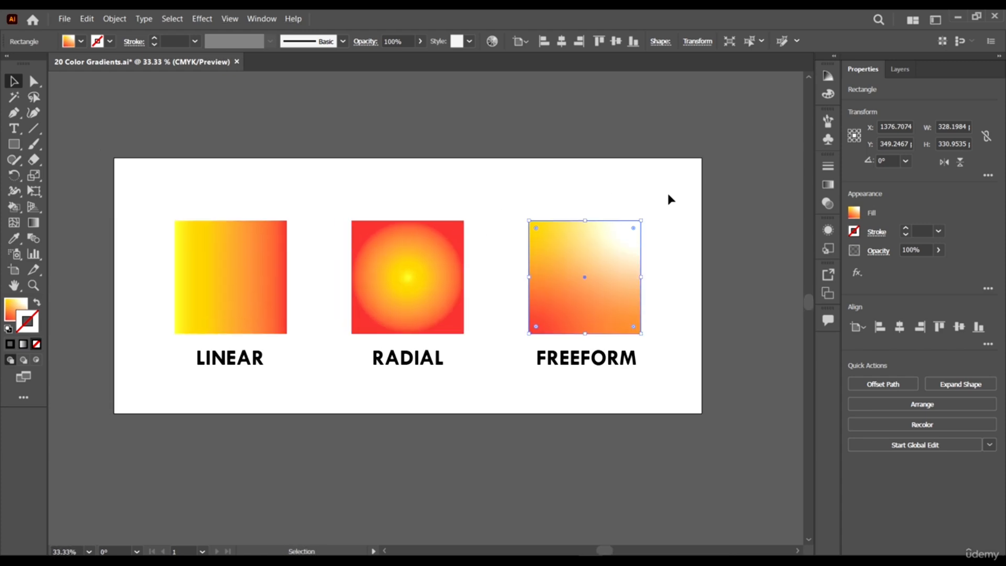
Open the gradient settings, detach them as a floating panel beside the artwork and enlarge the gradient preview
click(829, 184)
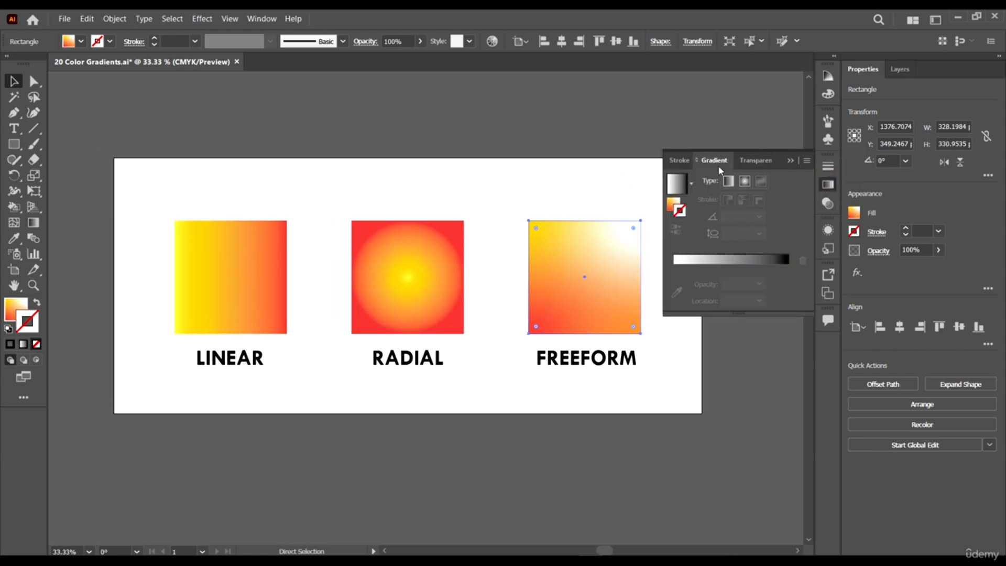
mouse_move(690, 159)
mouse_down()
mouse_move(561, 128)
mouse_move(561, 117)
mouse_move(713, 132)
mouse_move(703, 109)
mouse_up()
click(793, 161)
scroll(445, 207, right, 5)
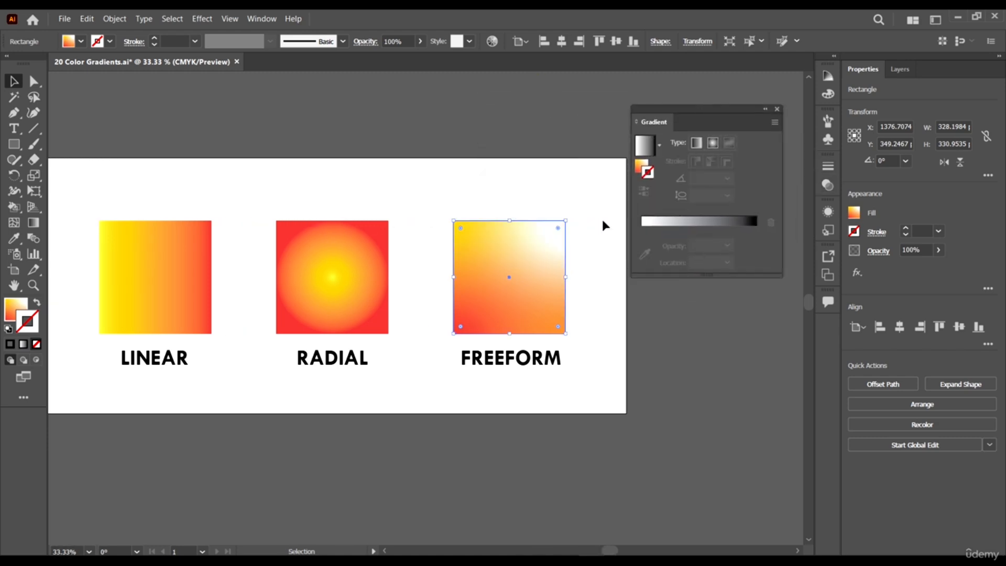
drag(719, 275, 720, 379)
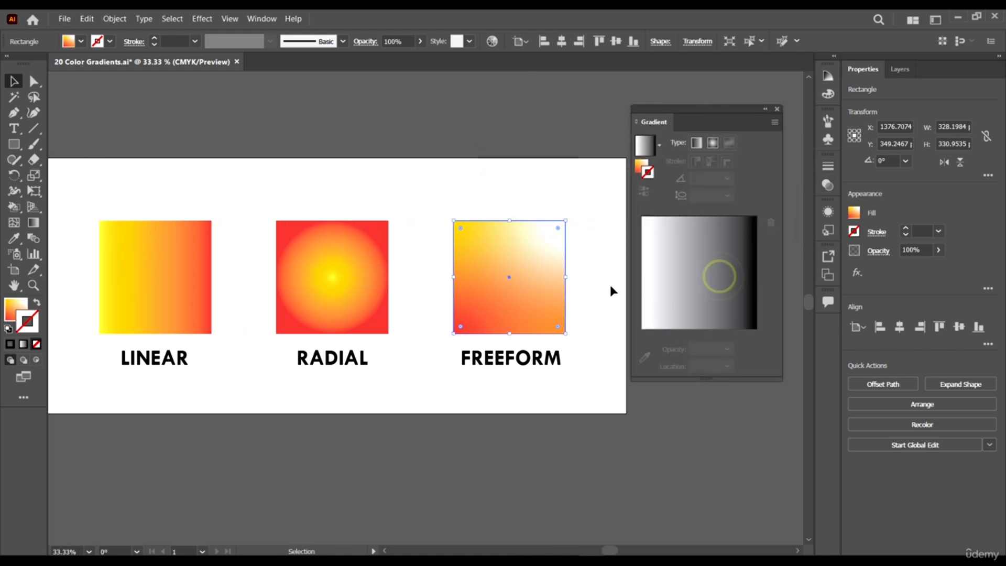
Select the linear gradient square, load its fill gradient for editing and enlarge the gradient preview
click(526, 233)
scroll(268, 238, left, 1)
scroll(353, 238, down, 1)
scroll(317, 254, up, 1)
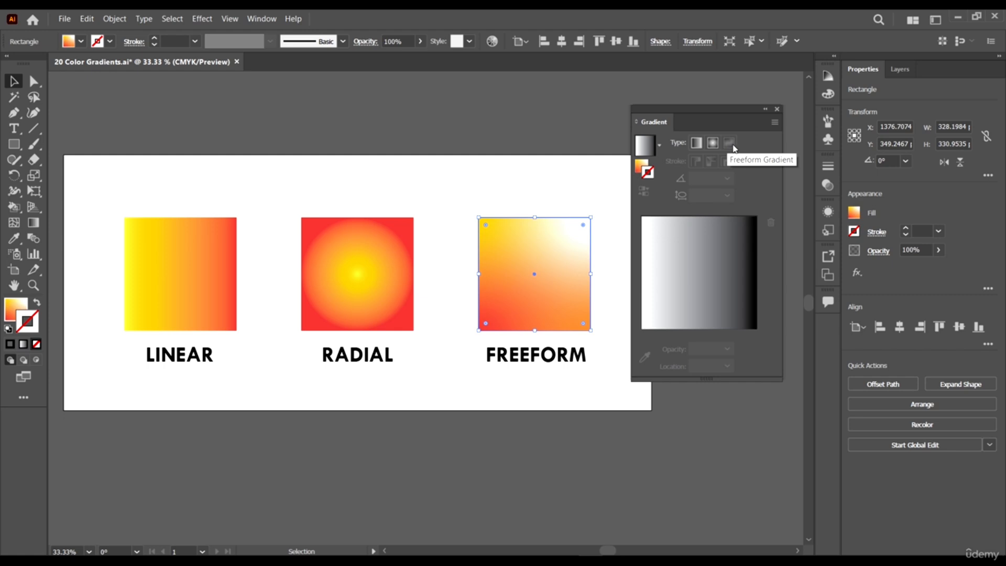
click(764, 159)
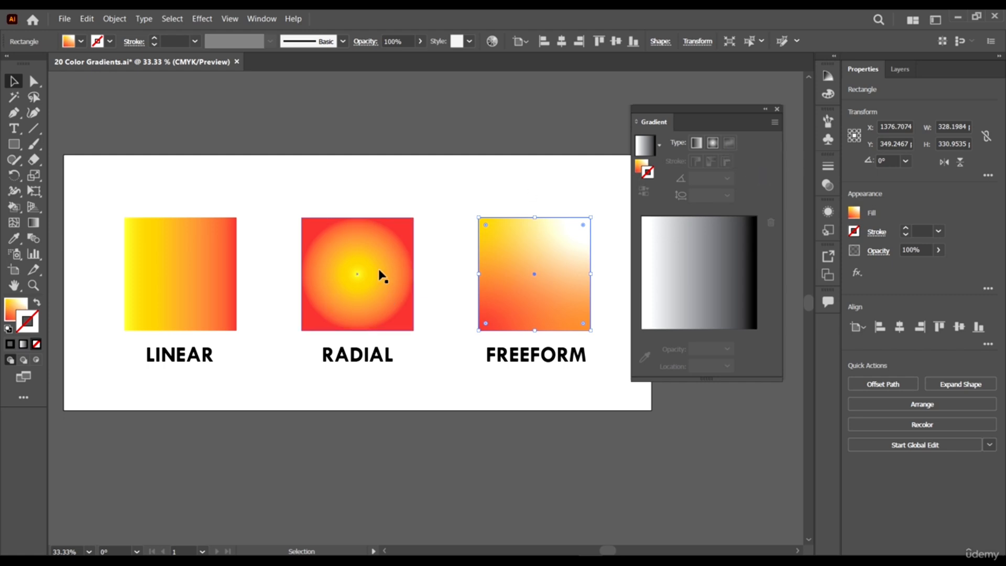
click(175, 284)
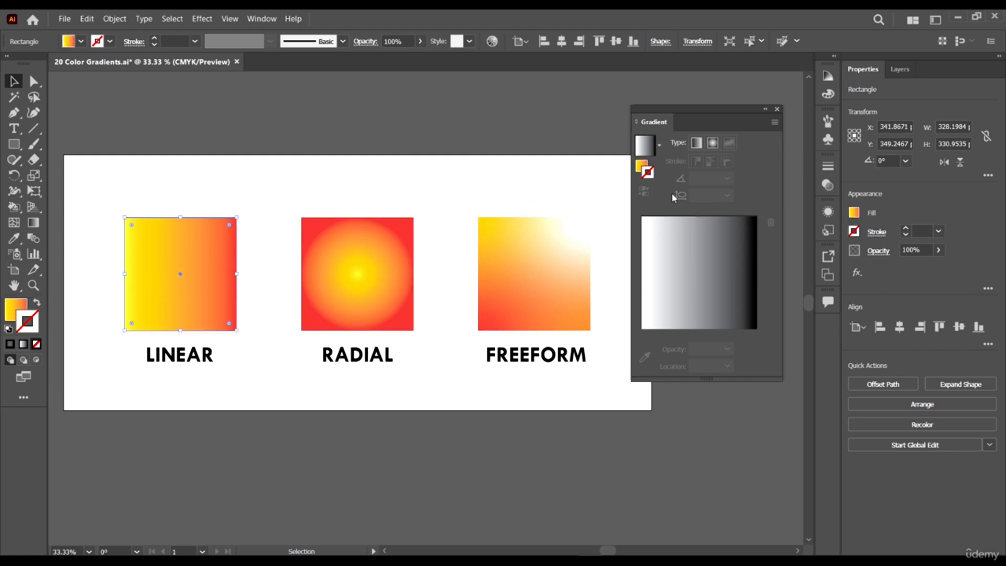
click(645, 170)
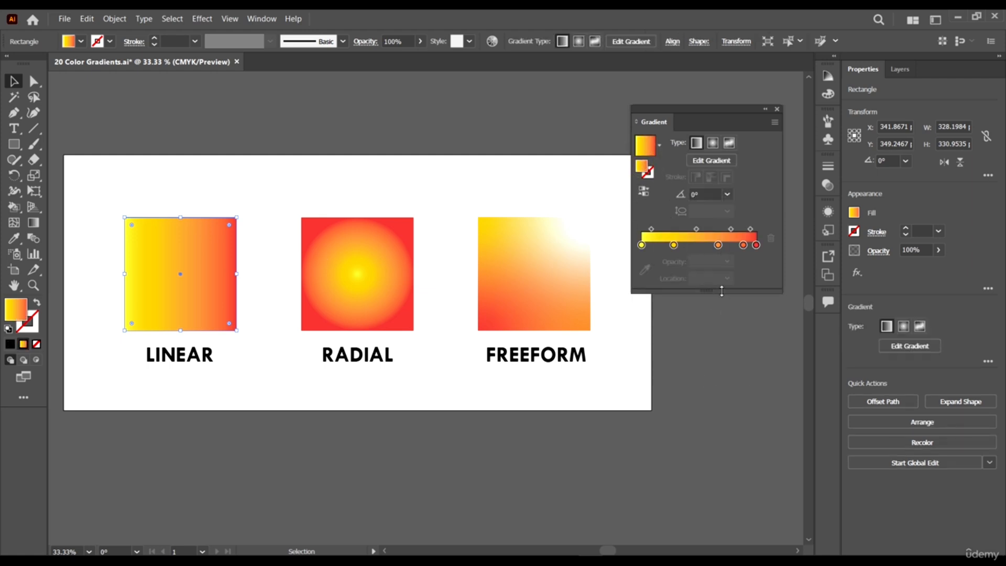
drag(722, 291, 722, 315)
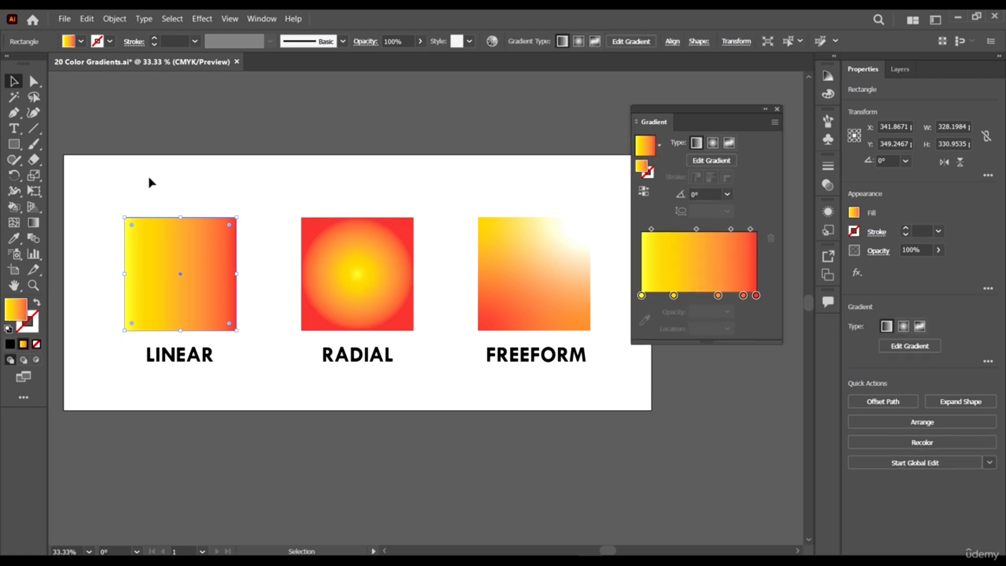
Examine the color values of the linear gradient's red end stop and its yellow start stop
scroll(195, 276, left, 2)
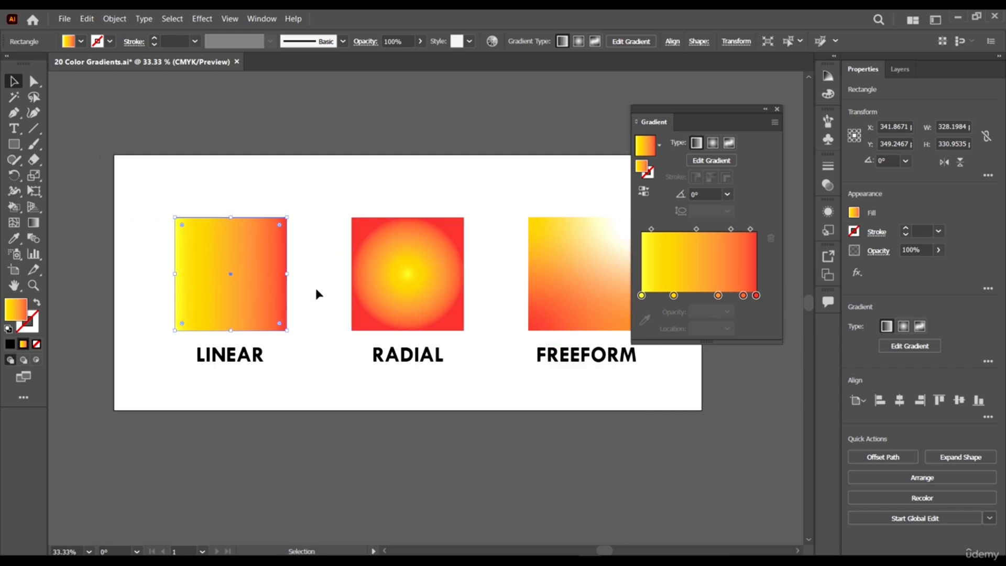
click(756, 296)
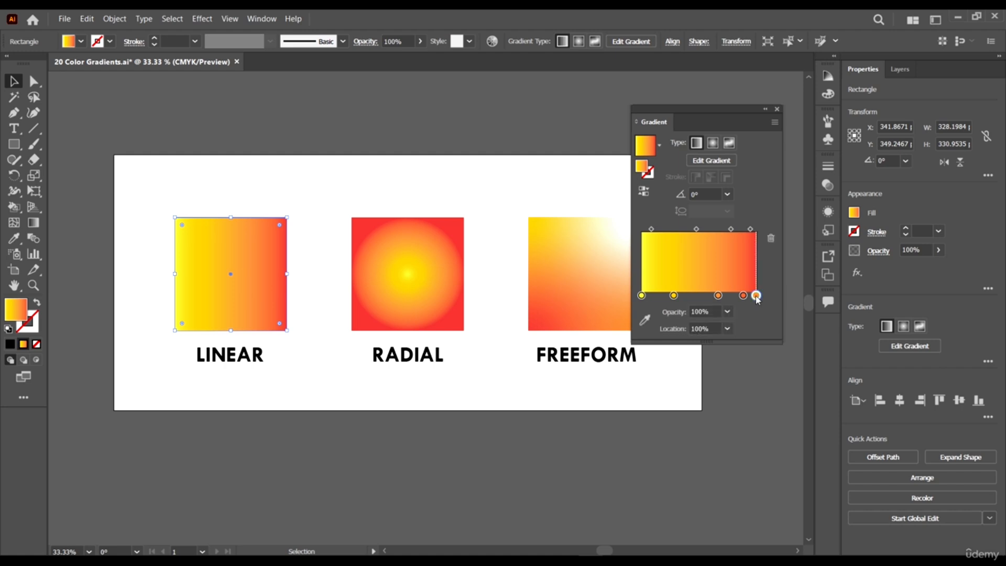
double_click(757, 296)
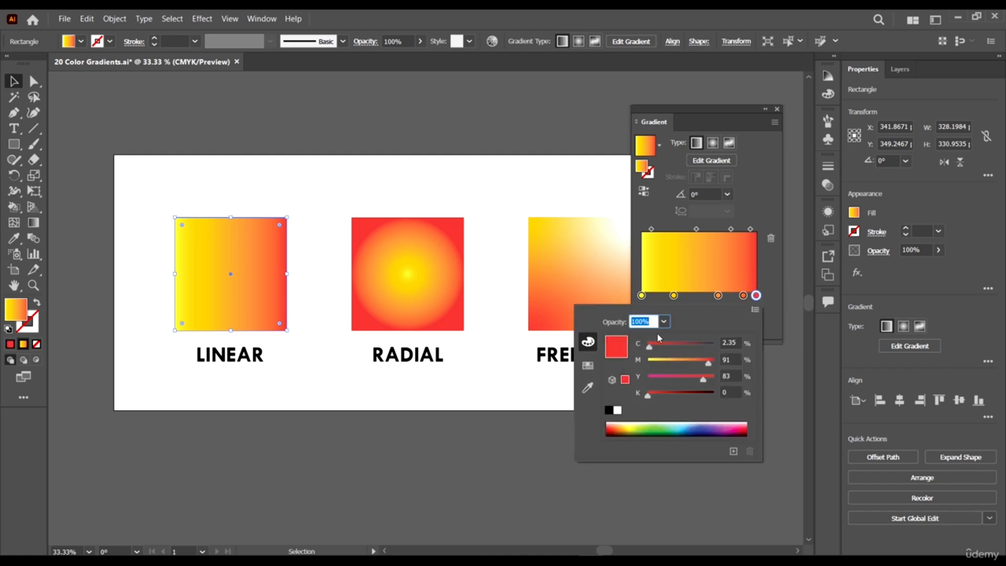
click(772, 264)
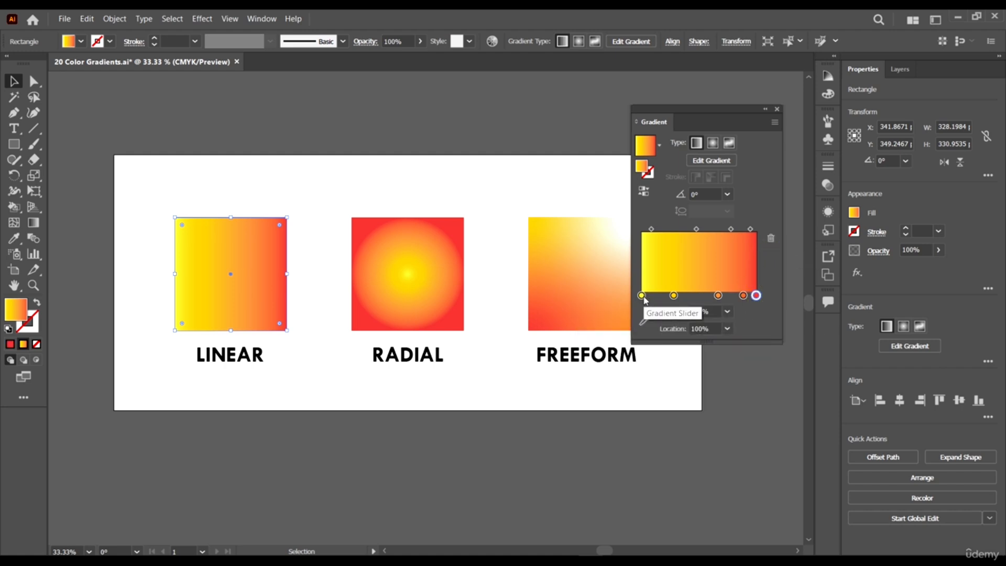
click(642, 296)
double_click(642, 295)
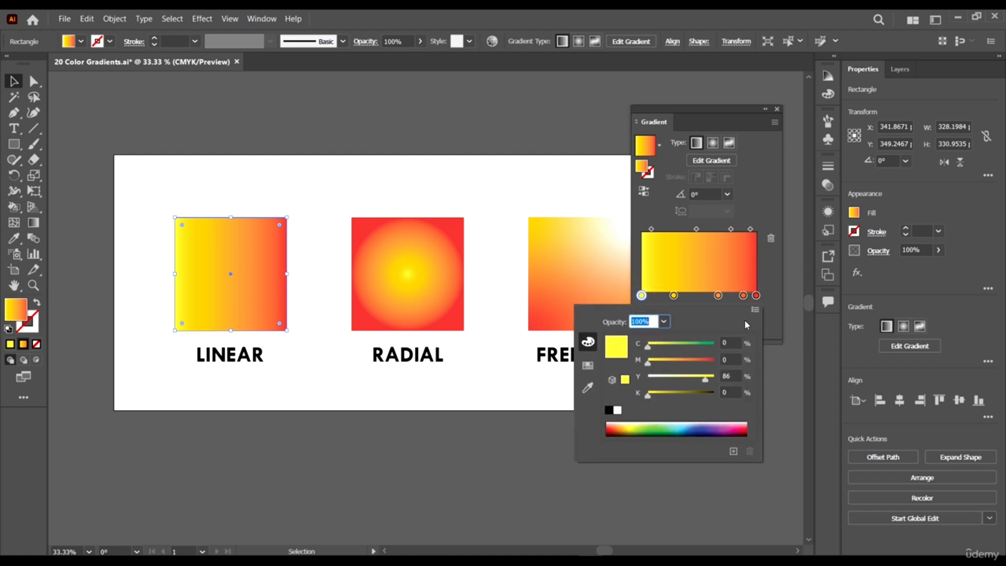
click(773, 257)
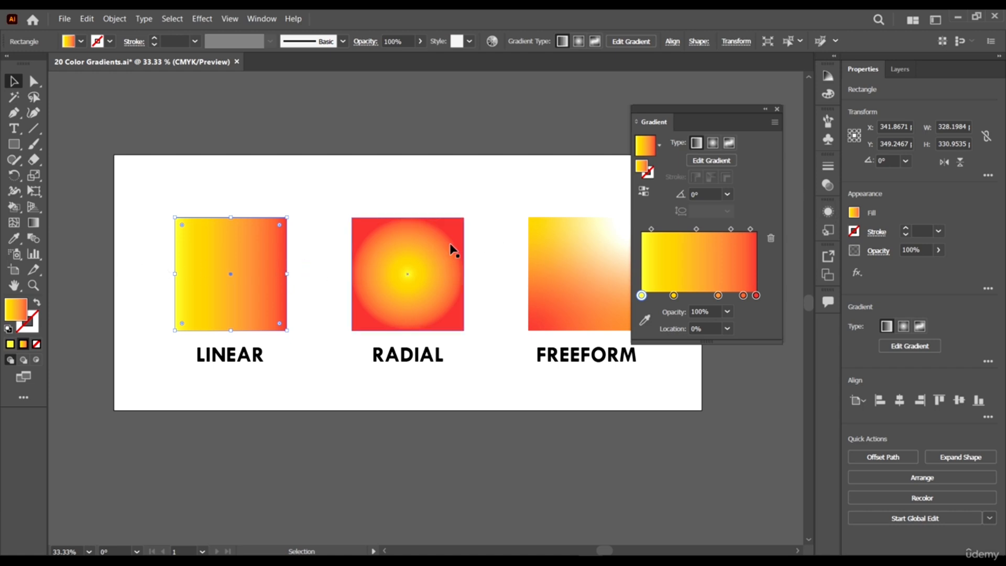
Select the radial square and the freeform square in turn to compare their gradient settings
click(445, 270)
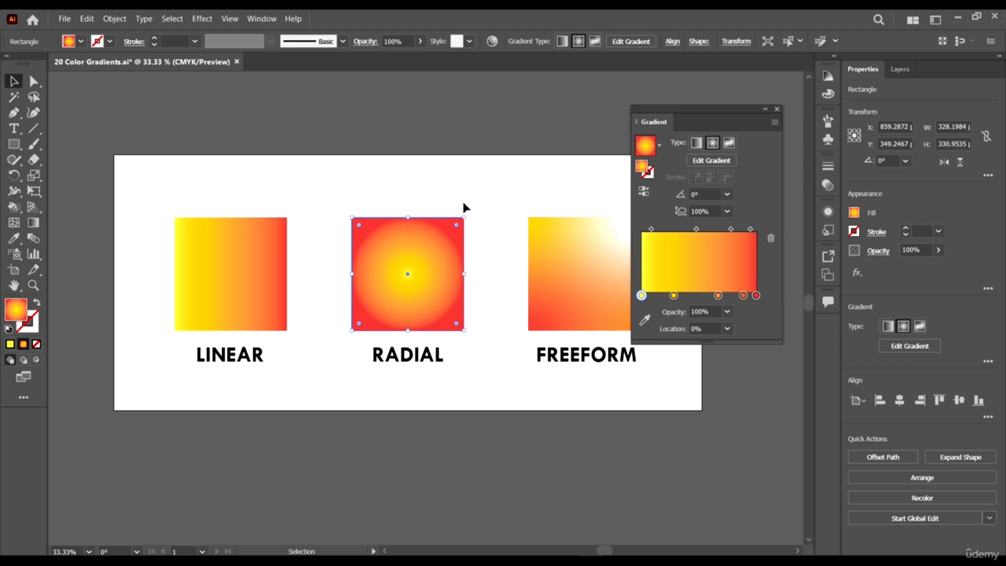
scroll(525, 273, right, 3)
click(548, 289)
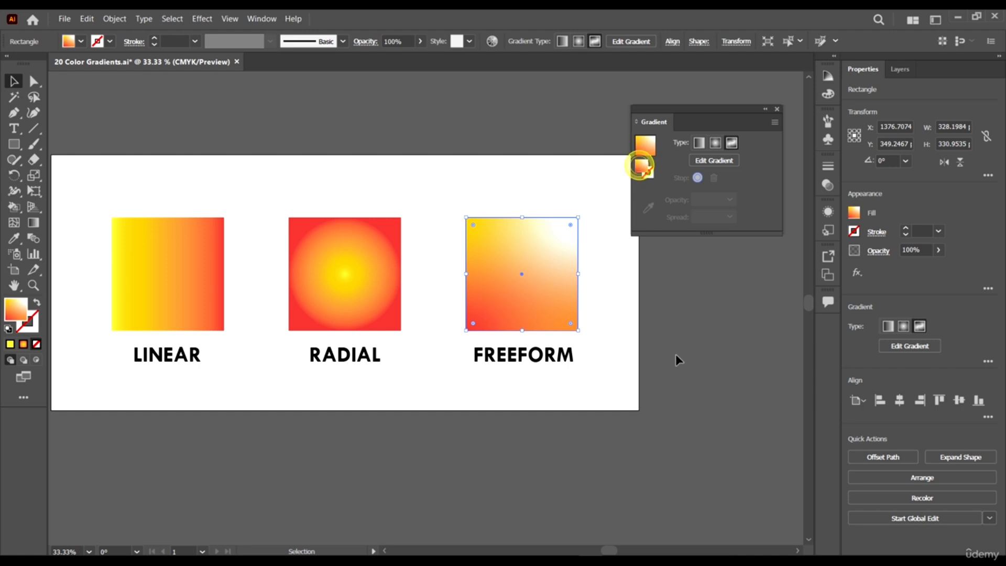
scroll(454, 313, left, 3)
scroll(505, 315, up, 3)
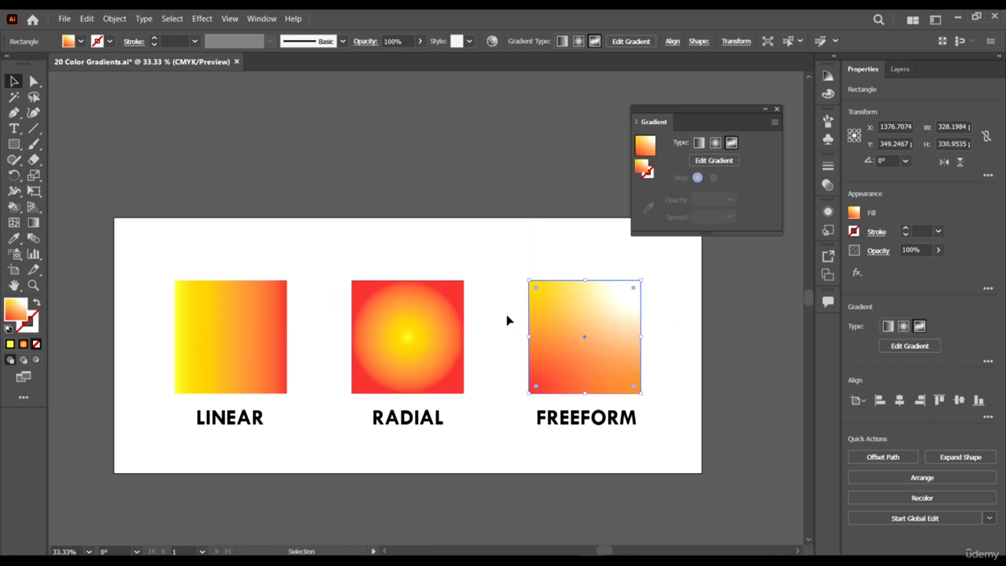
scroll(297, 290, down, 3)
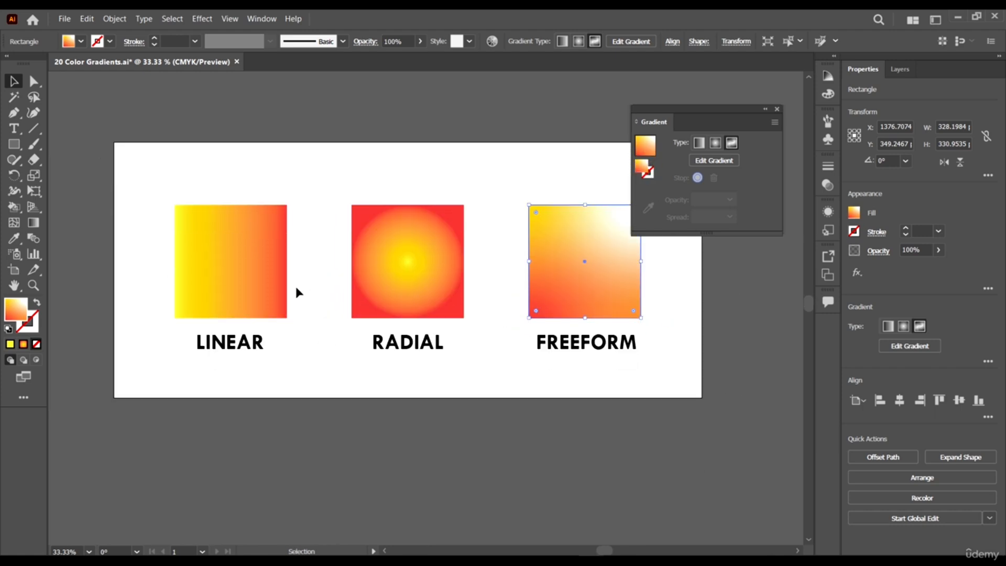
With the Gradient tool, shift the linear square's first midpoint and its two orange stops, placing the darker orange stop at 88.1272%
click(37, 224)
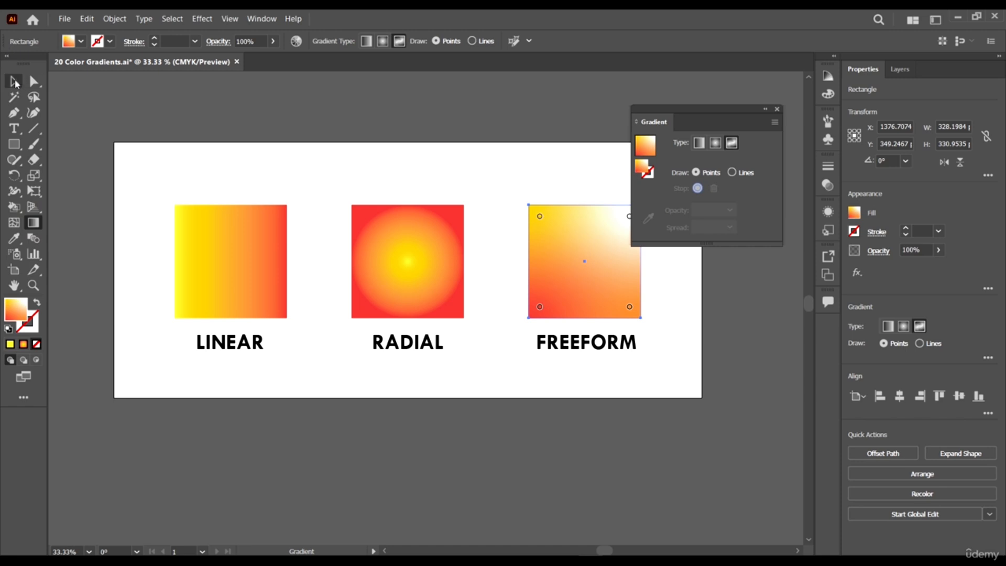
click(14, 82)
click(216, 240)
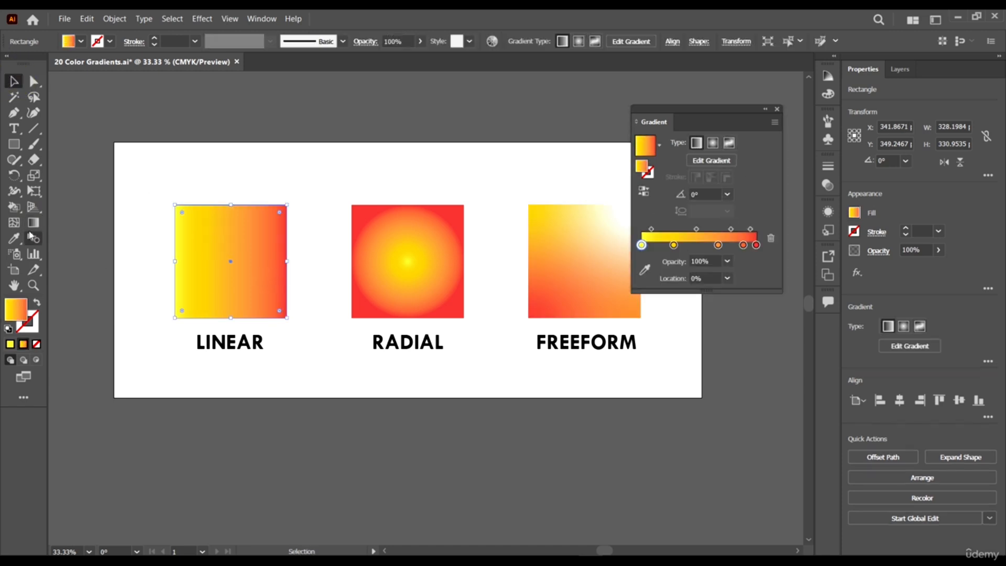
click(33, 222)
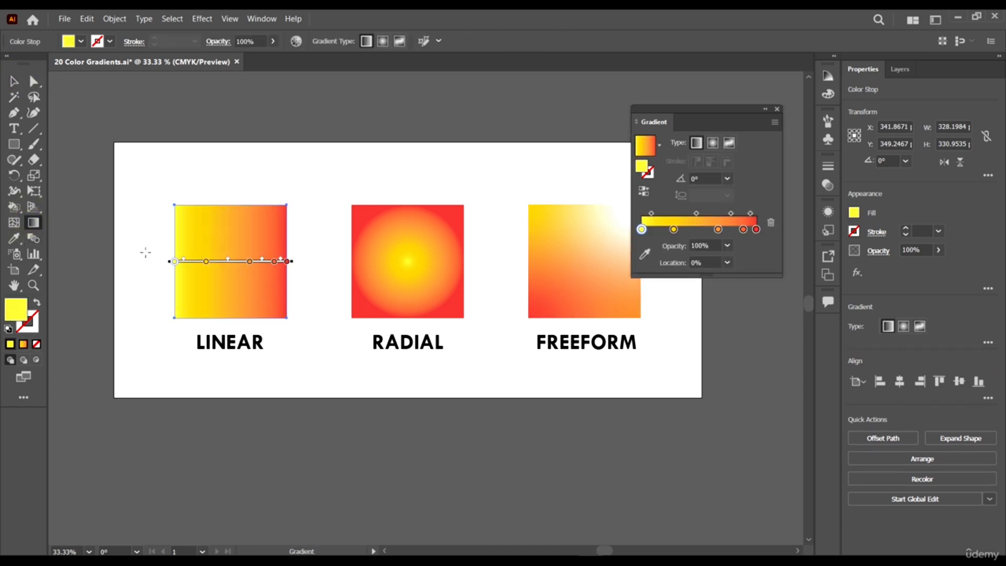
scroll(173, 260, up, 3)
scroll(175, 265, down, 2)
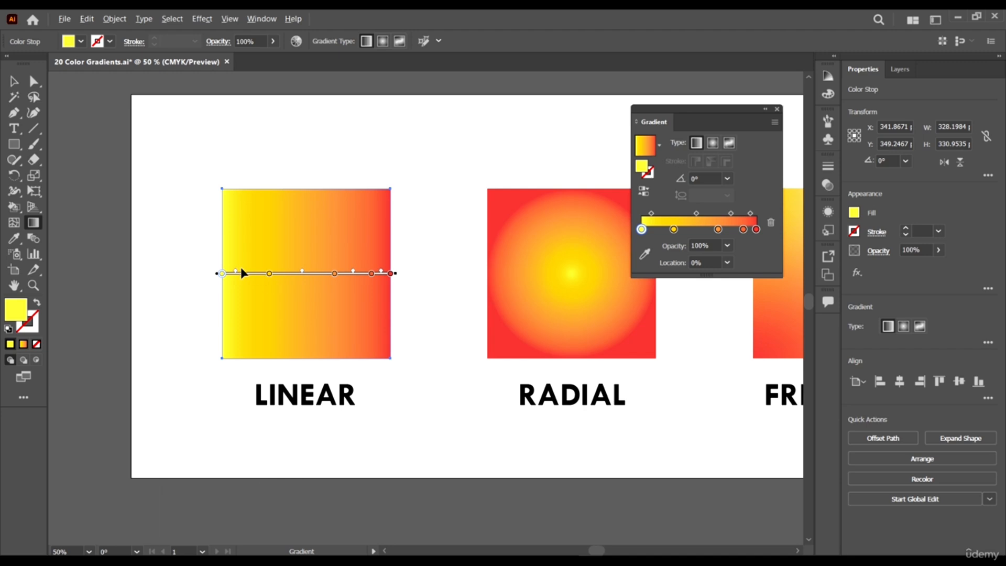
mouse_move(235, 272)
mouse_down()
mouse_move(292, 286)
mouse_move(266, 288)
mouse_move(273, 283)
mouse_up()
mouse_move(336, 278)
mouse_down()
mouse_move(281, 285)
mouse_move(341, 278)
mouse_up()
mouse_move(371, 277)
mouse_down()
mouse_move(383, 281)
mouse_move(370, 278)
mouse_up()
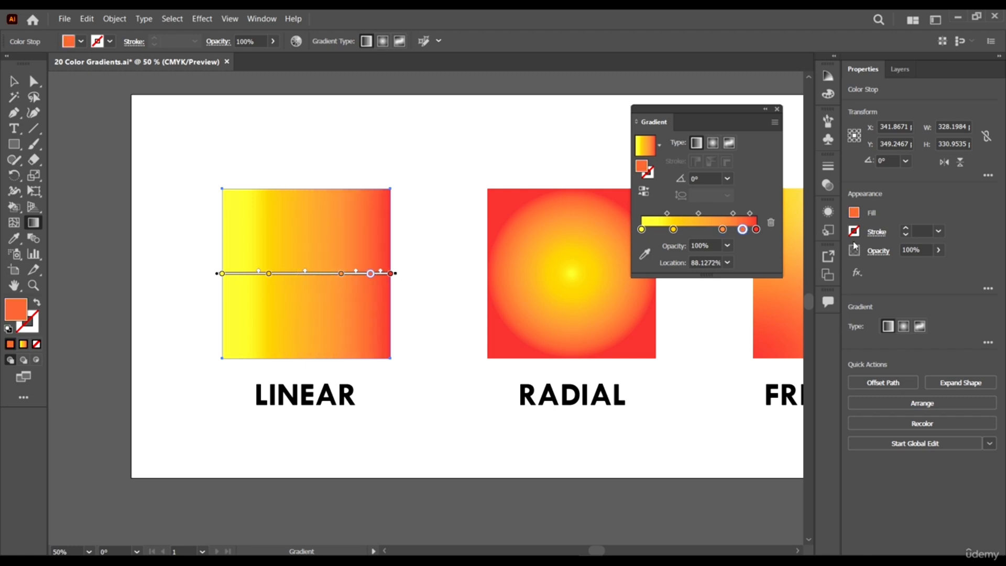
Enlarge the gradient preview and move the linear gradient's lighter orange stop to location 53.7181%
click(743, 230)
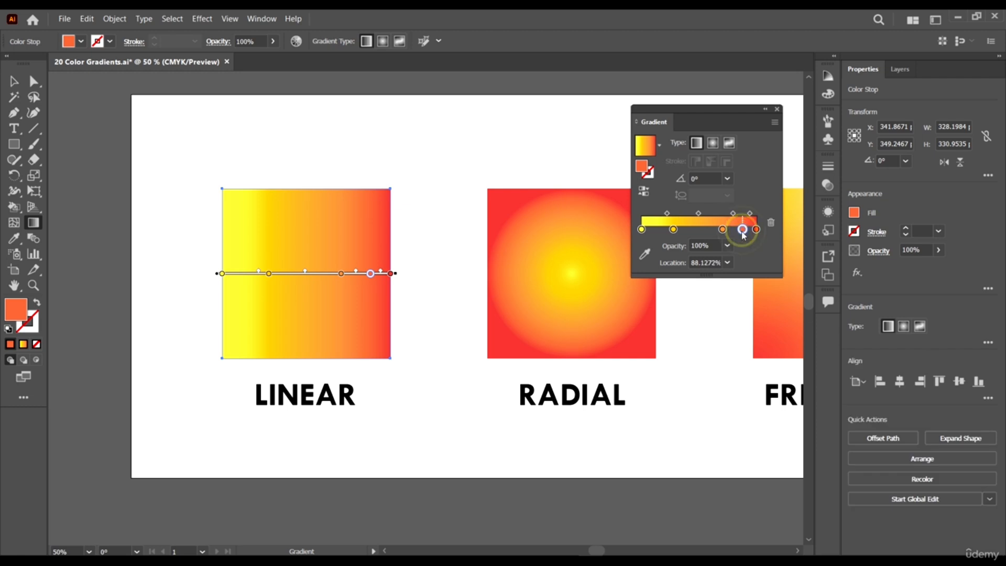
drag(729, 275, 729, 349)
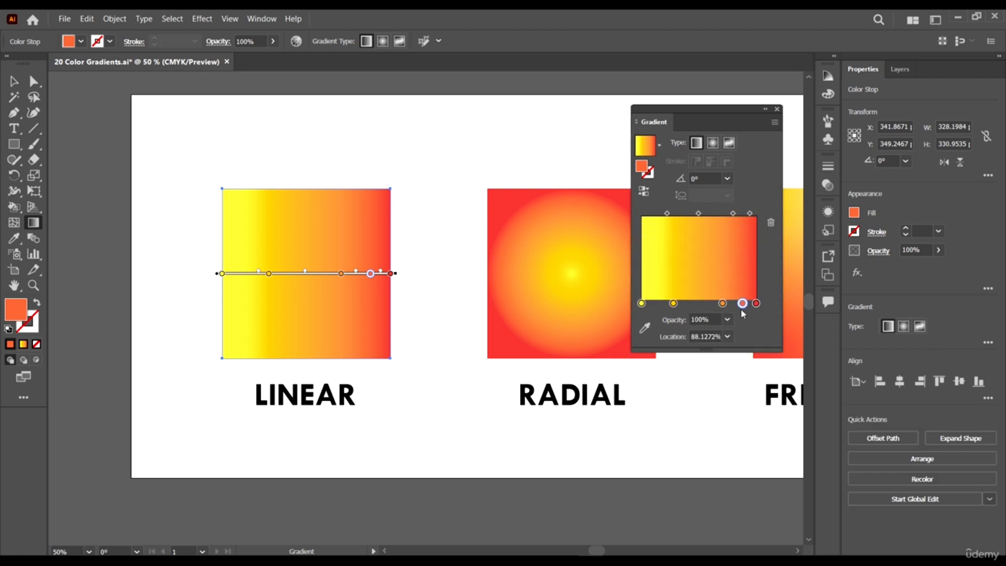
drag(723, 303, 704, 303)
click(674, 303)
click(704, 304)
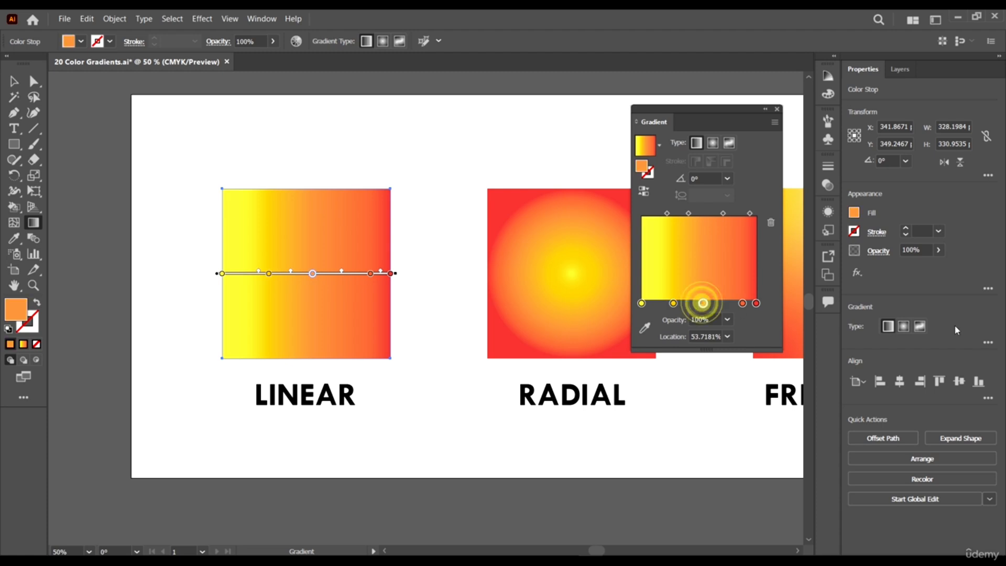
Recolor the linear gradient's middle orange stop to dark blue with C 95.29%, M 88.24%, Y 0% and K 16%
double_click(704, 304)
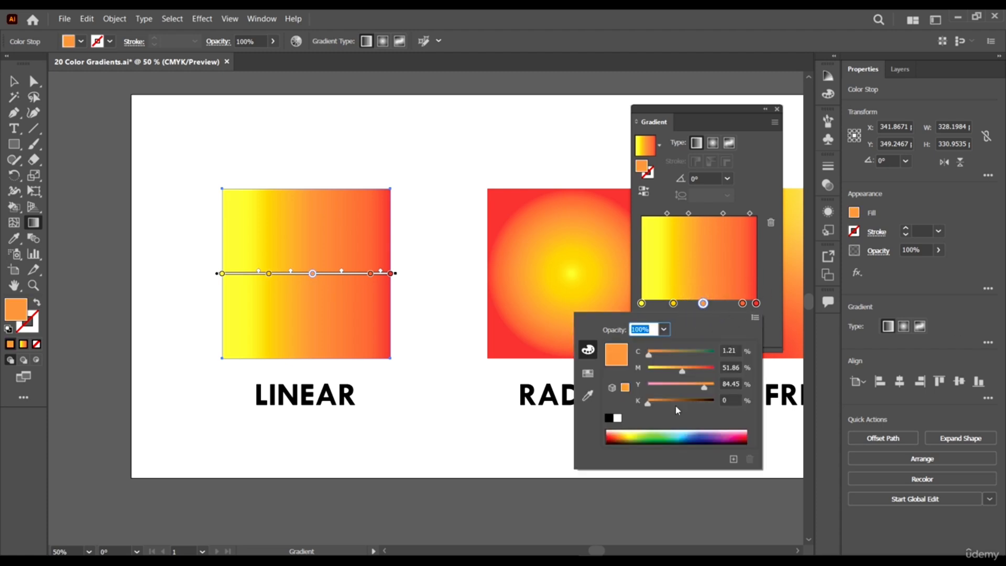
click(699, 435)
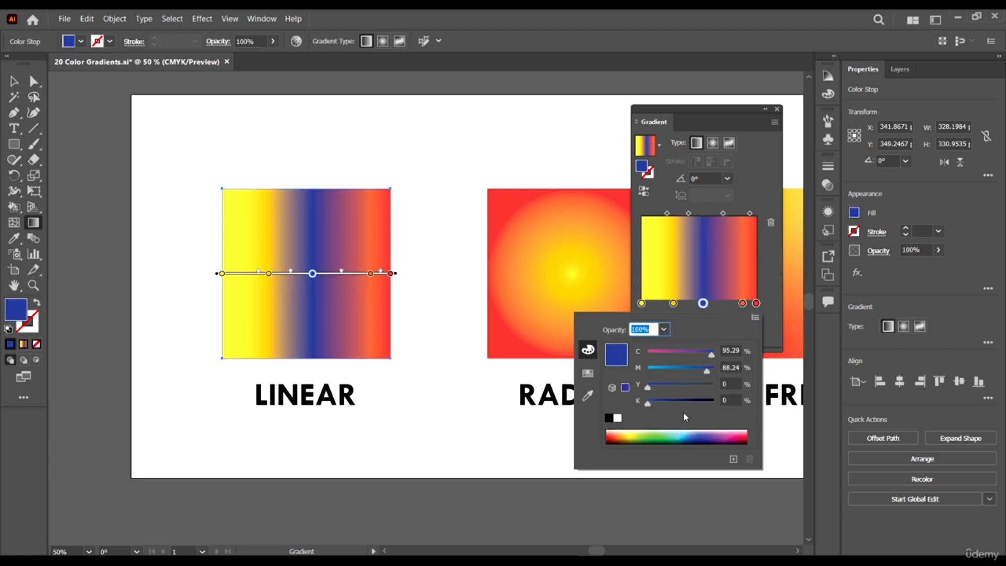
drag(649, 405, 658, 405)
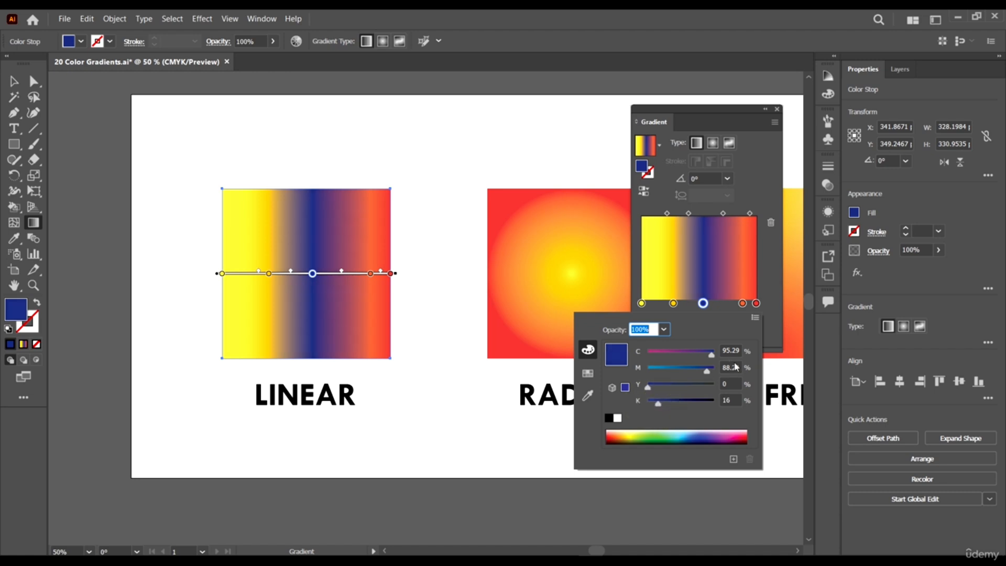
Try other colors on the linear gradient's middle stop: lower its cyan to 77%, apply pink, red, orange and light blue swatches, and end on dark blue
mouse_move(711, 355)
mouse_down()
mouse_move(686, 352)
mouse_move(701, 354)
mouse_up()
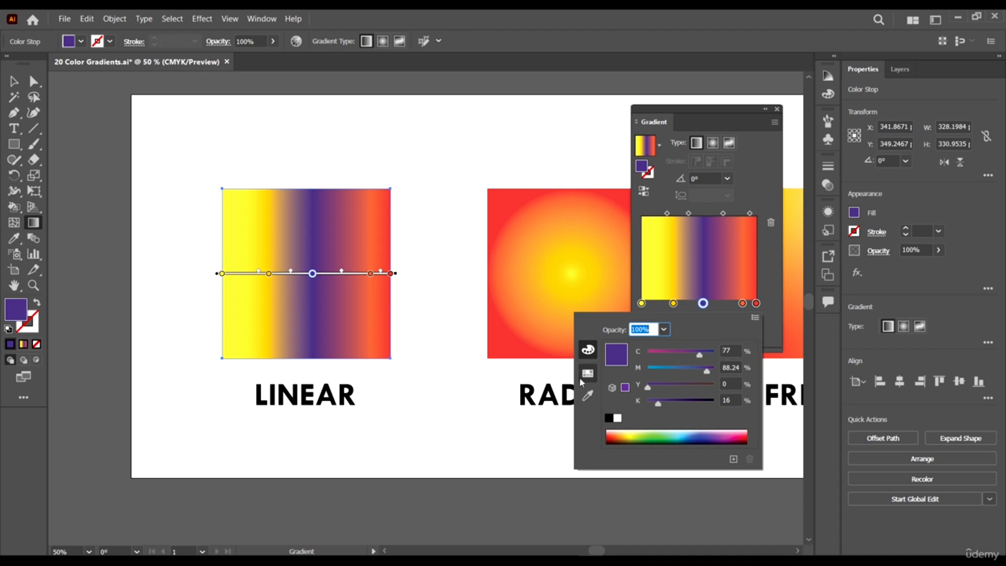
click(588, 374)
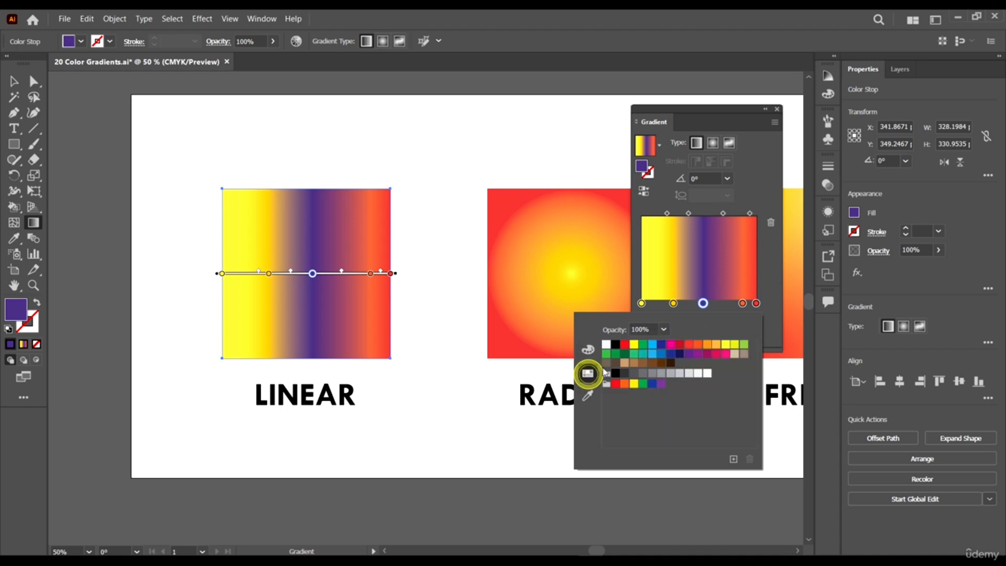
click(671, 344)
click(690, 345)
click(707, 345)
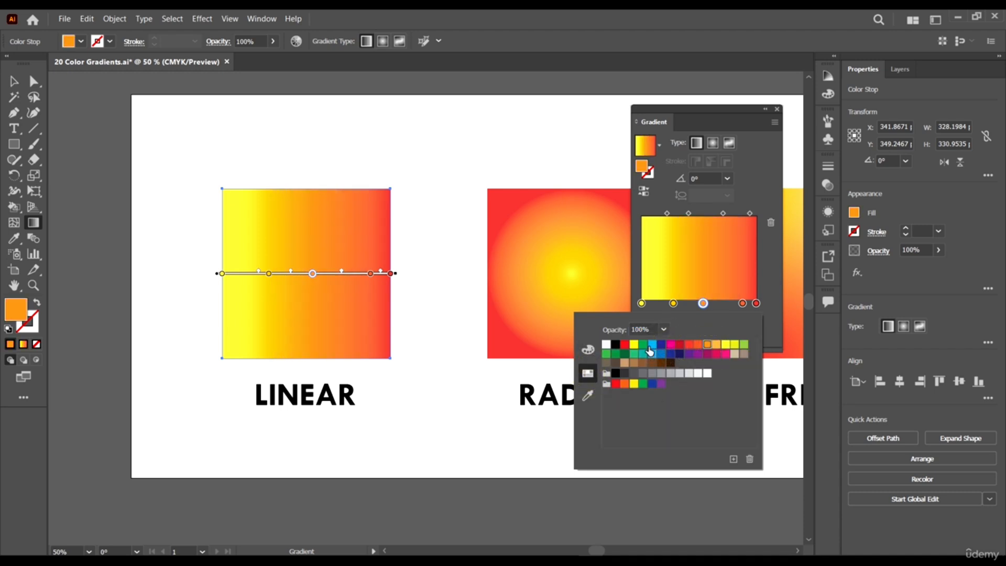
click(652, 346)
click(662, 345)
Sample a yellow-orange from the radial square as the color of the linear gradient's middle stop
click(588, 396)
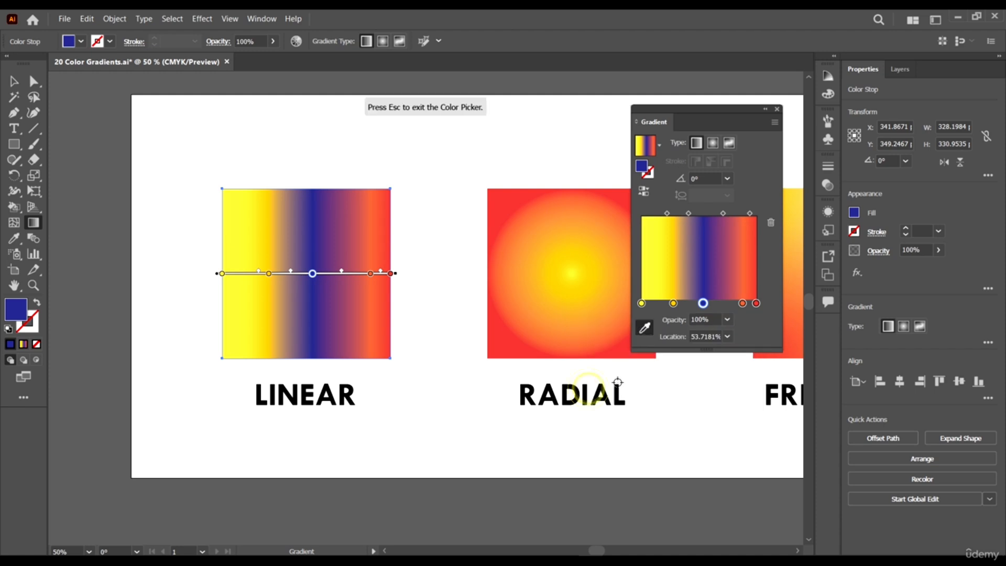
key(Escape)
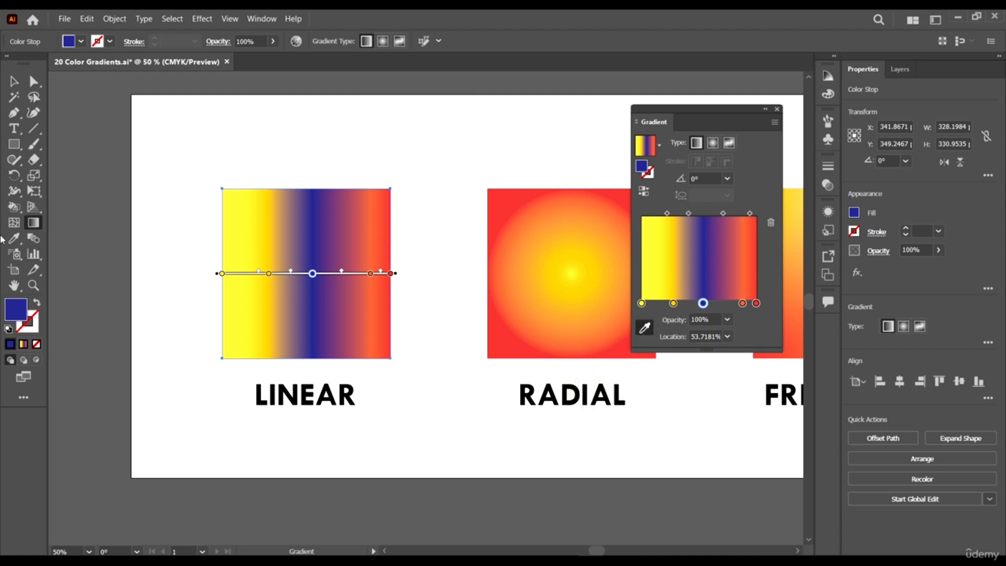
click(583, 238)
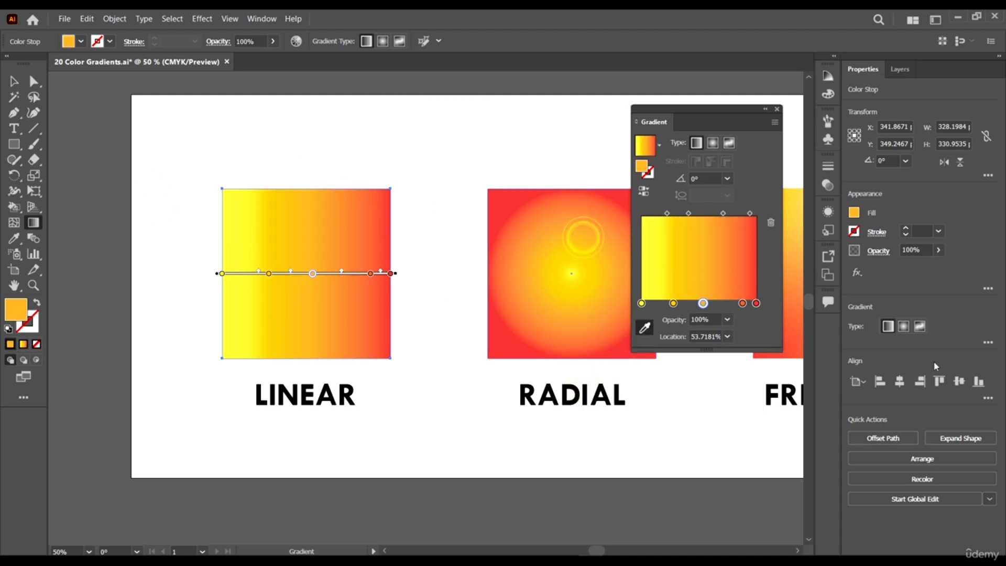
Recolor the linear gradient's middle stop with the purple swatch C=75 M=100 Y=0 K=0
double_click(703, 303)
click(587, 347)
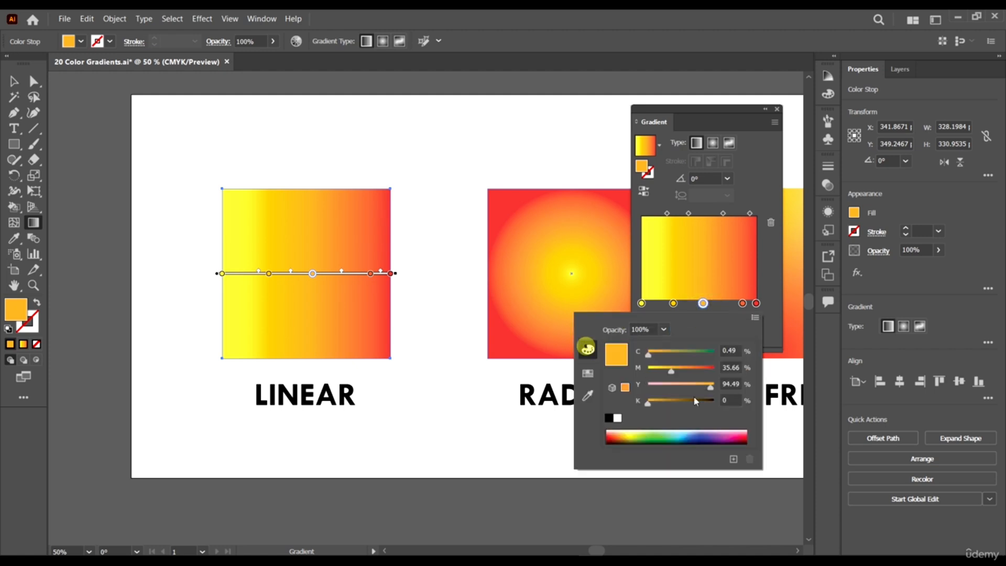
click(588, 373)
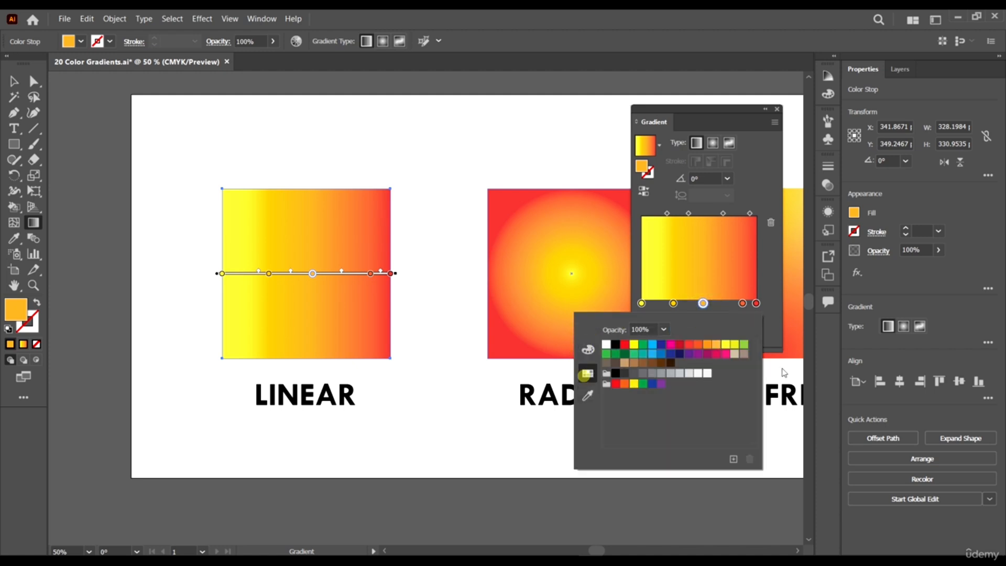
click(680, 354)
click(690, 354)
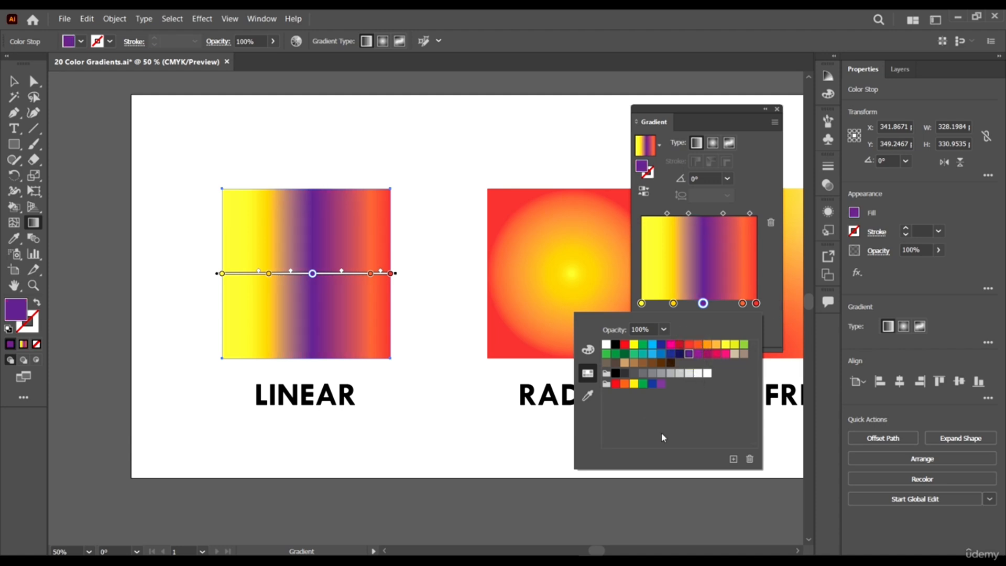
click(734, 459)
drag(377, 129, 408, 166)
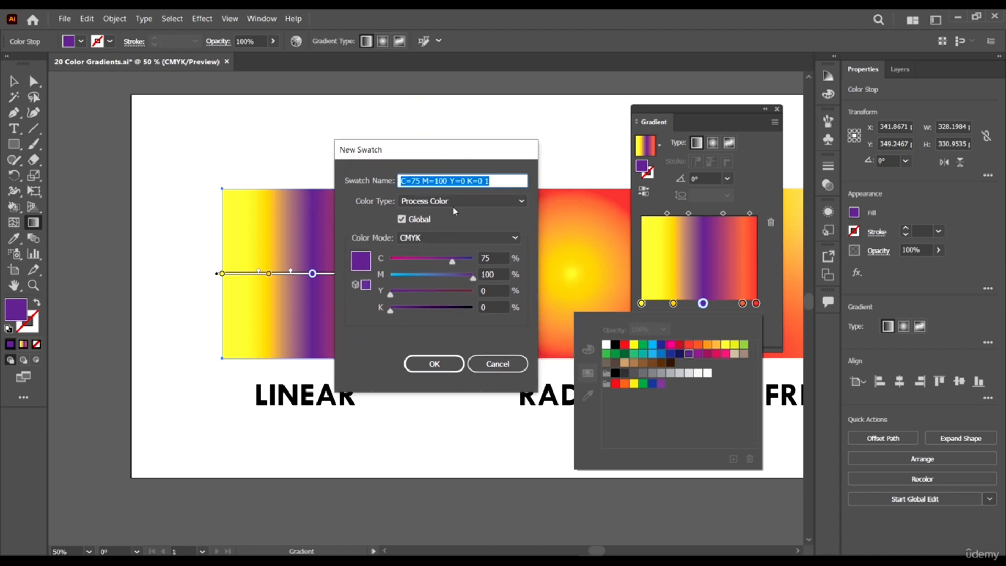
click(498, 363)
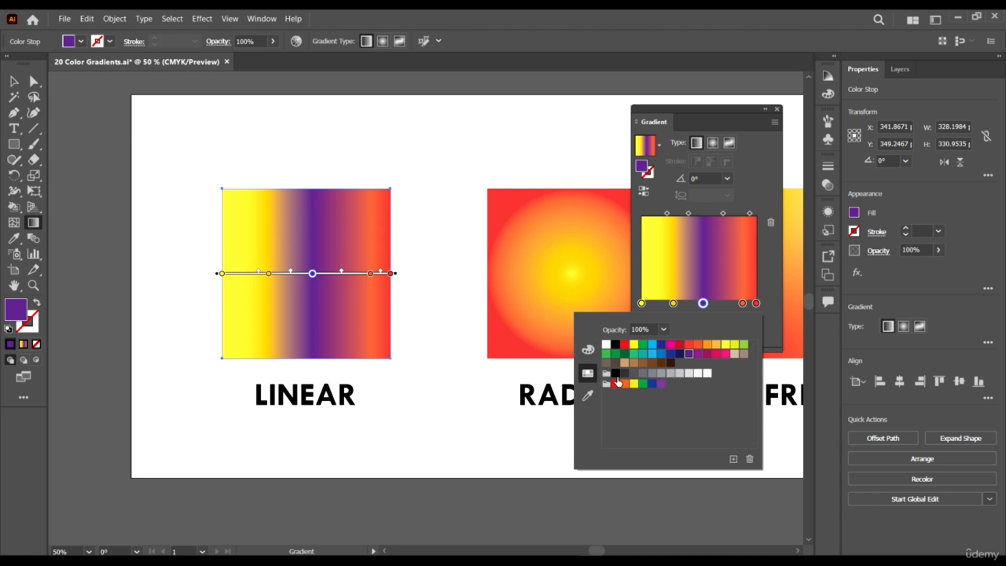
Delete the yellow-orange and purple stops from the linear gradient and place the remaining orange stop at location 56.8423%
click(588, 350)
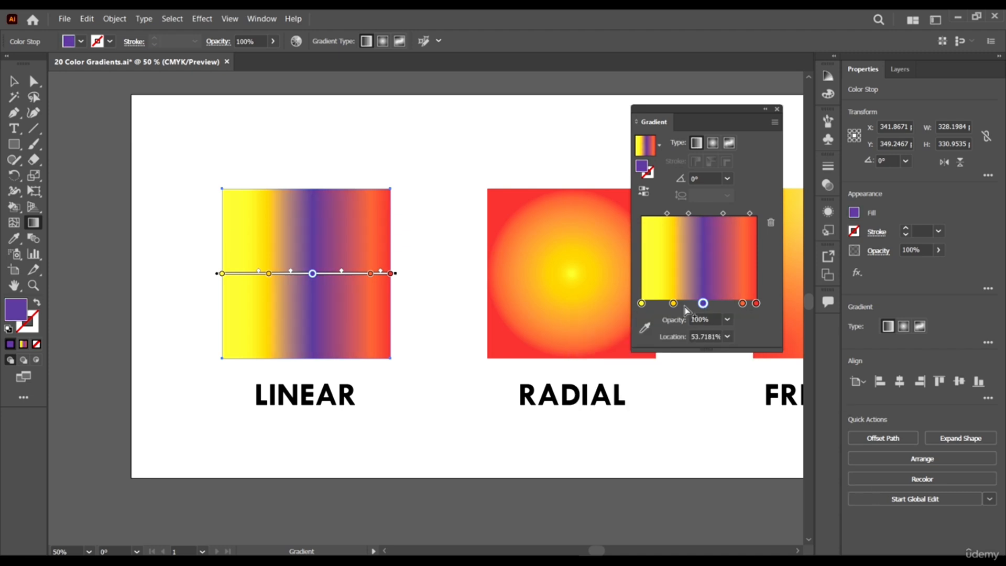
drag(677, 309, 673, 311)
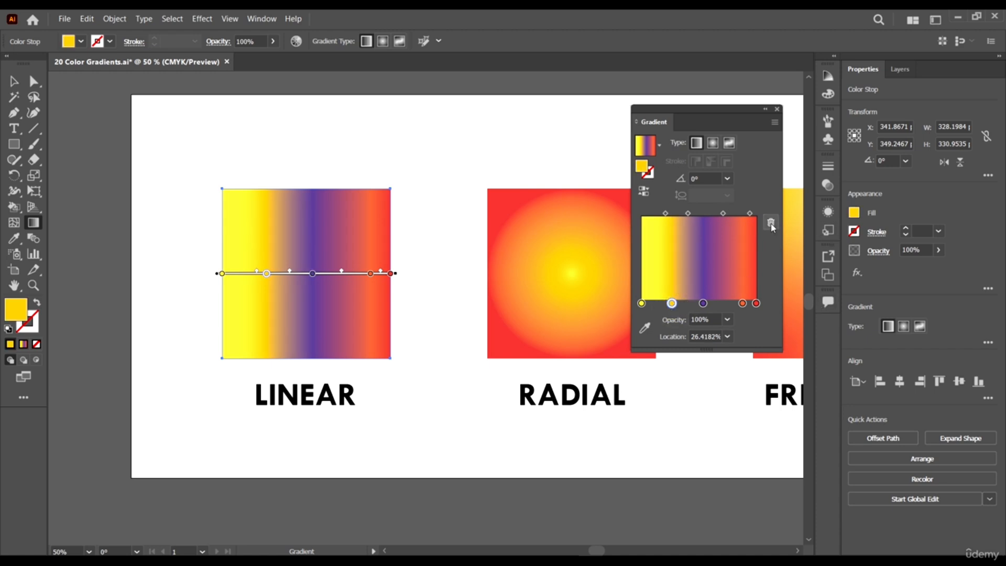
click(771, 223)
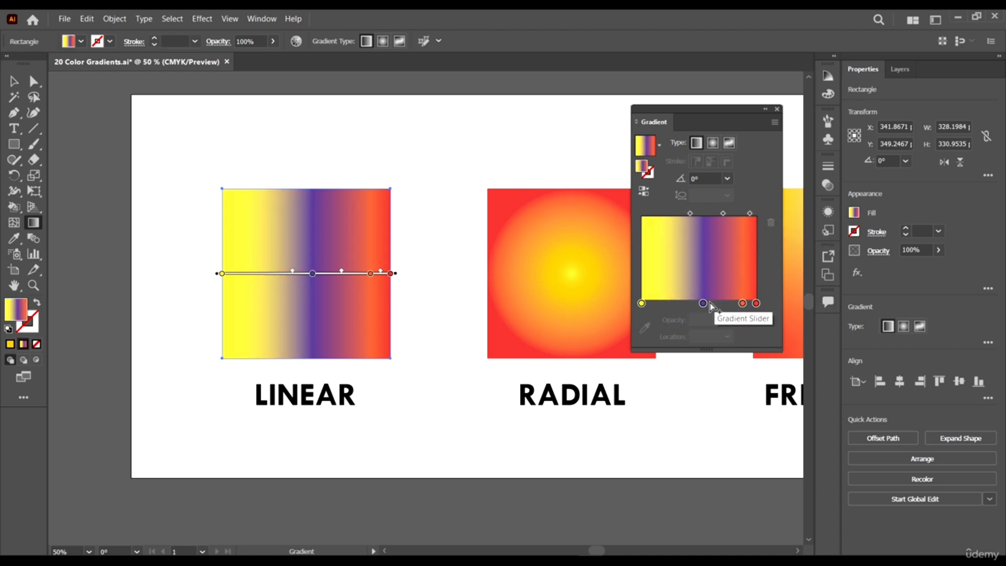
mouse_move(703, 303)
mouse_down()
mouse_move(688, 304)
mouse_move(741, 304)
mouse_move(707, 303)
mouse_up()
click(773, 223)
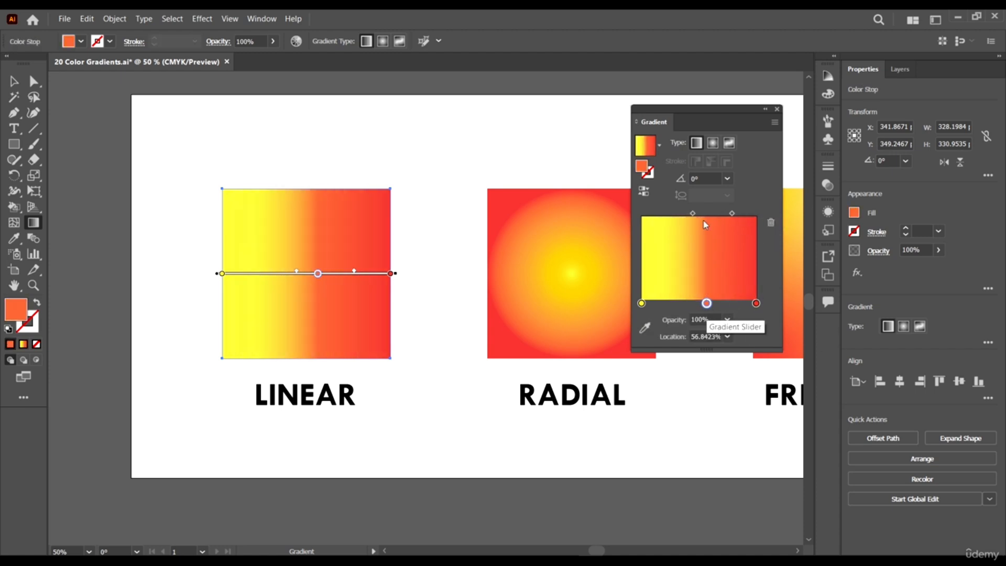
Move the linear gradient's first midpoint to 42.3923% and its second midpoint to 56.2133%
drag(693, 215, 669, 223)
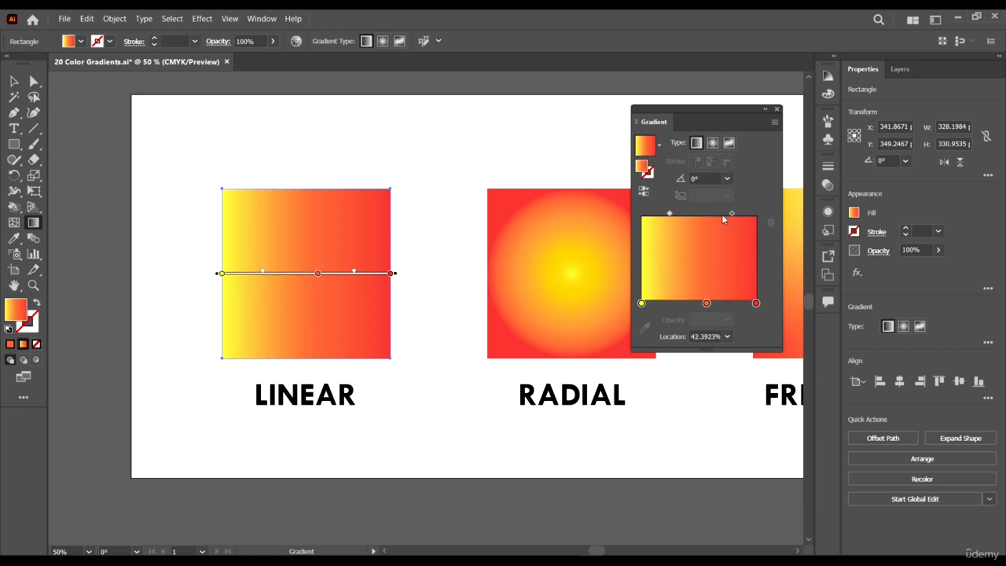
drag(733, 214, 735, 213)
Try a 120° angle on the linear gradient and set its angle to 135°
click(727, 178)
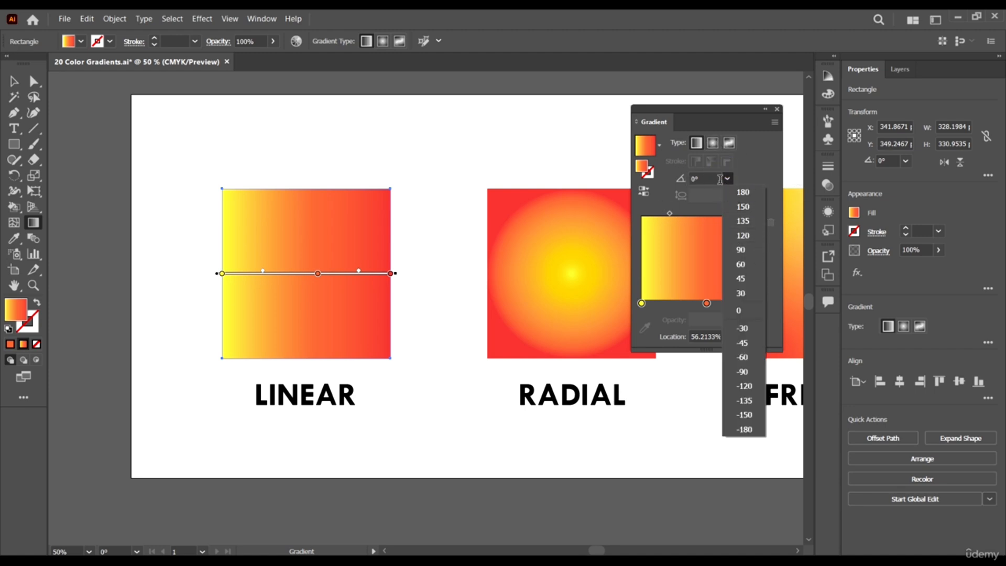
click(742, 168)
click(726, 179)
click(748, 235)
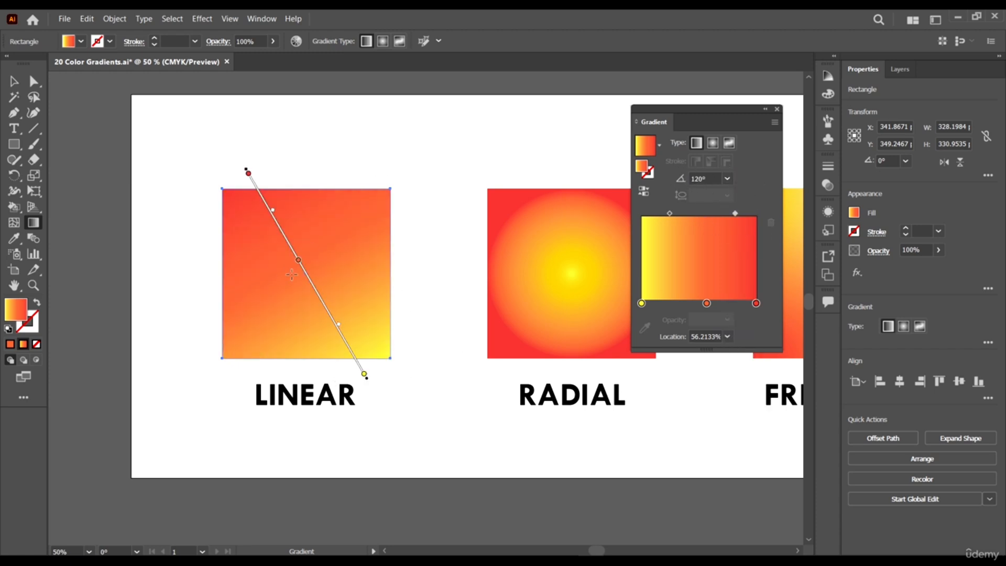
click(727, 180)
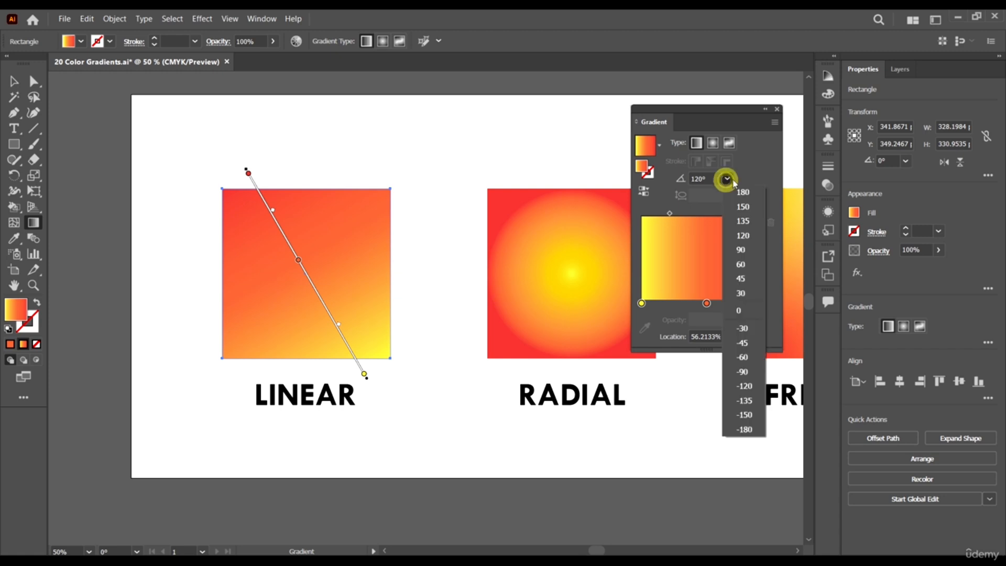
click(748, 219)
click(727, 180)
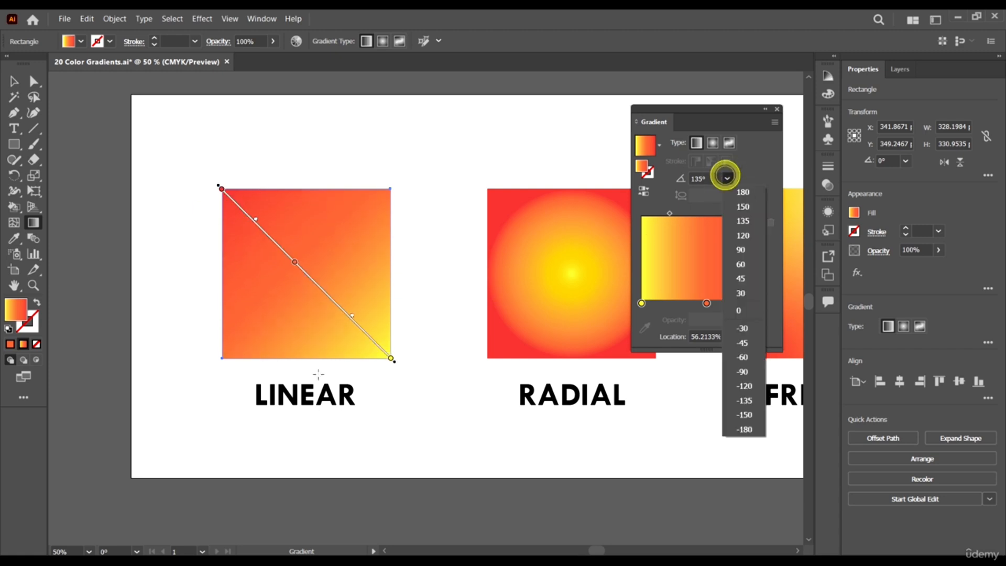
Pull the yellow end stop away from the linear square, undo that, and slide the middle orange stop slightly toward the red end
drag(391, 360, 426, 336)
key(ctrl+z)
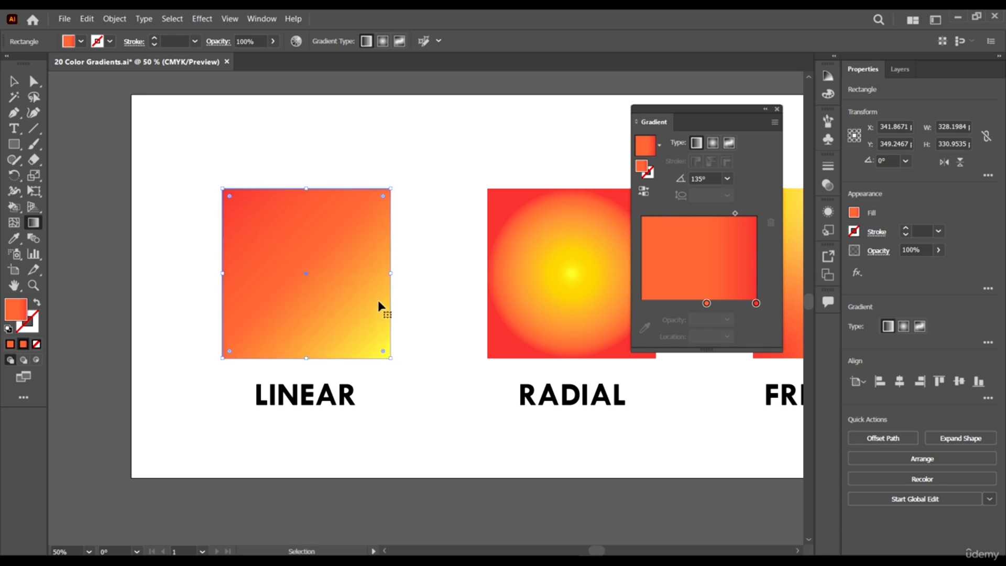
drag(294, 264, 290, 258)
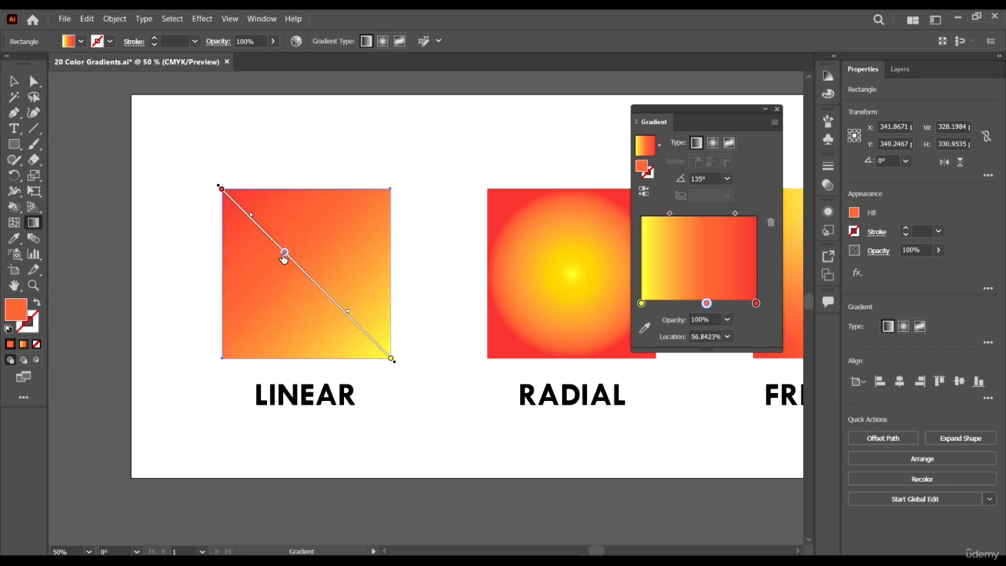
Set the opacity of the linear gradient's yellow stop at location 0% to 0%
click(642, 303)
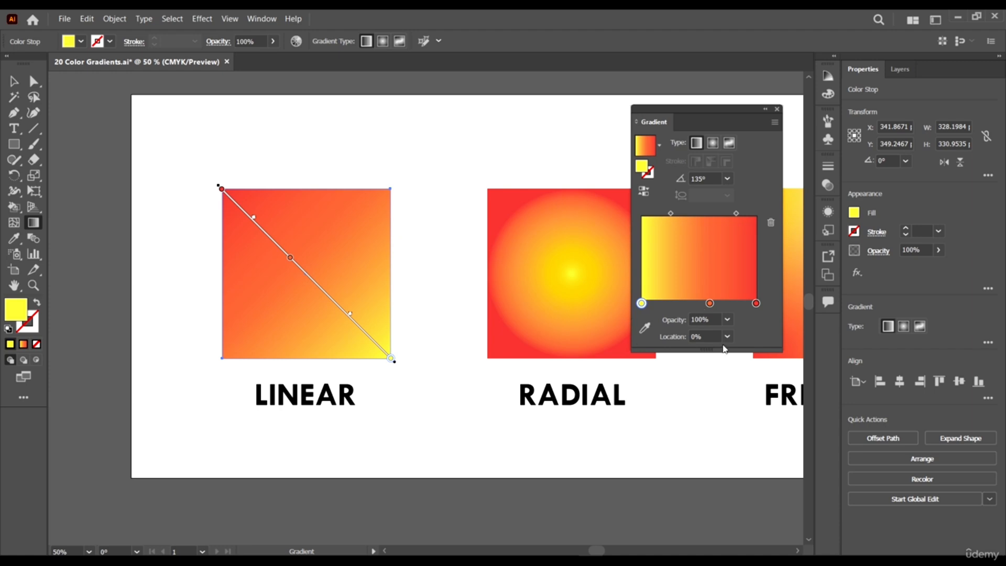
click(729, 320)
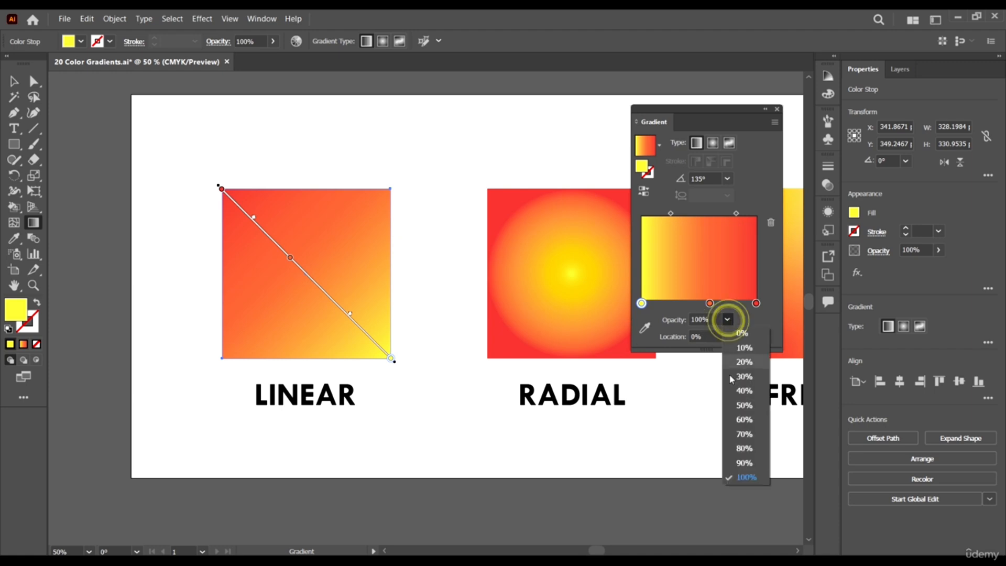
click(742, 334)
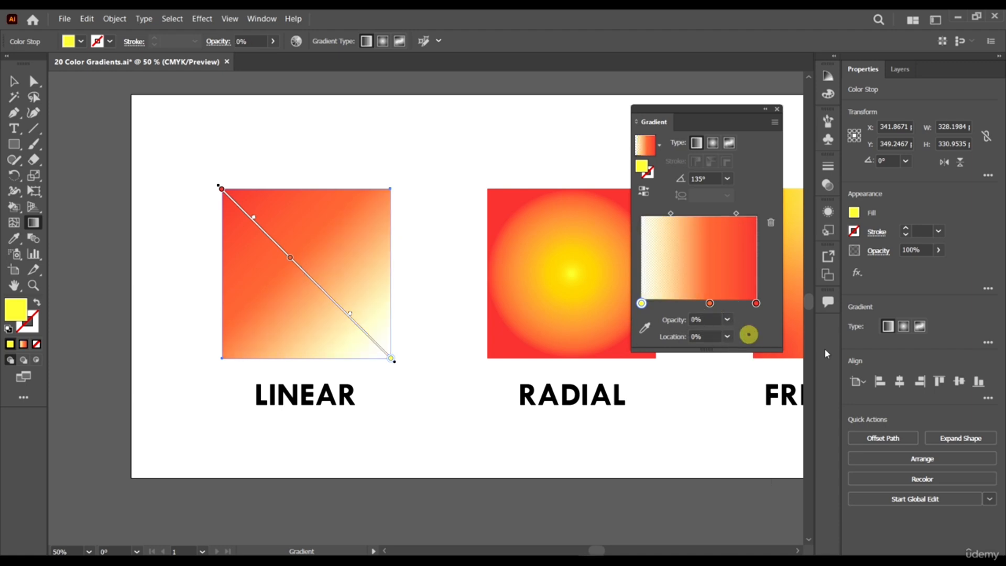
Move the linear square off the artboard to check its transparent corner against the gray background, and undo the move
key(v)
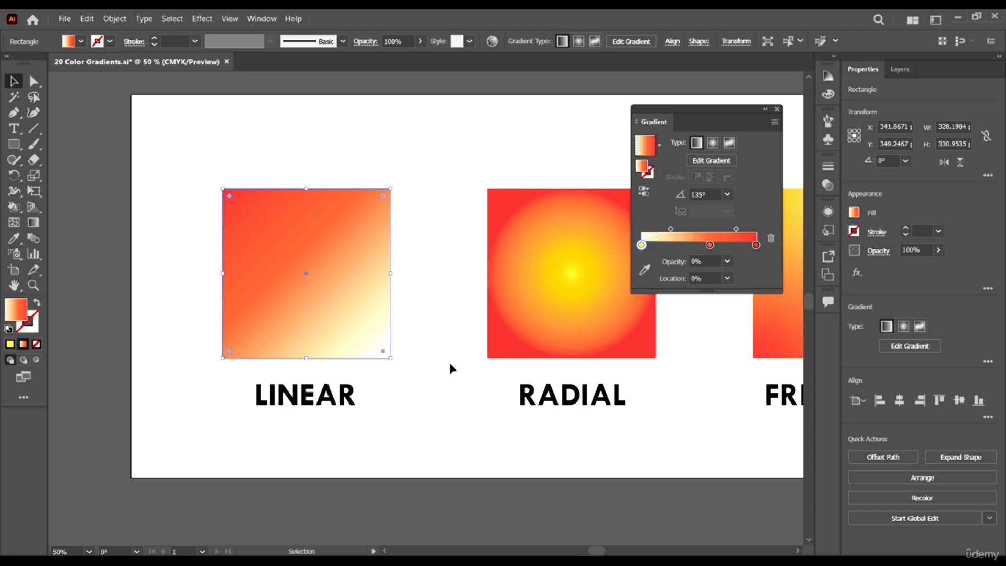
click(464, 398)
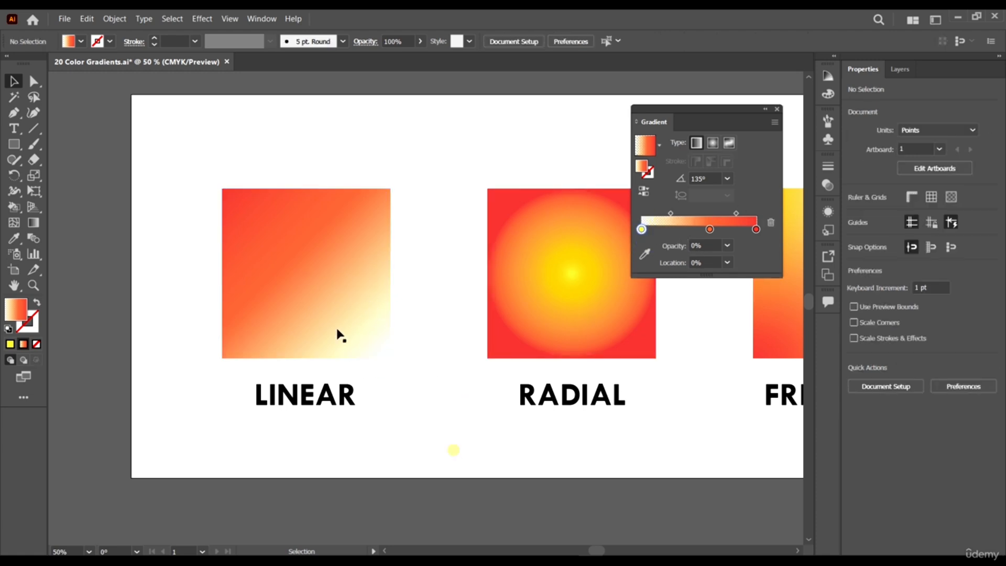
scroll(336, 315, down, 1)
drag(337, 315, 174, 281)
click(180, 332)
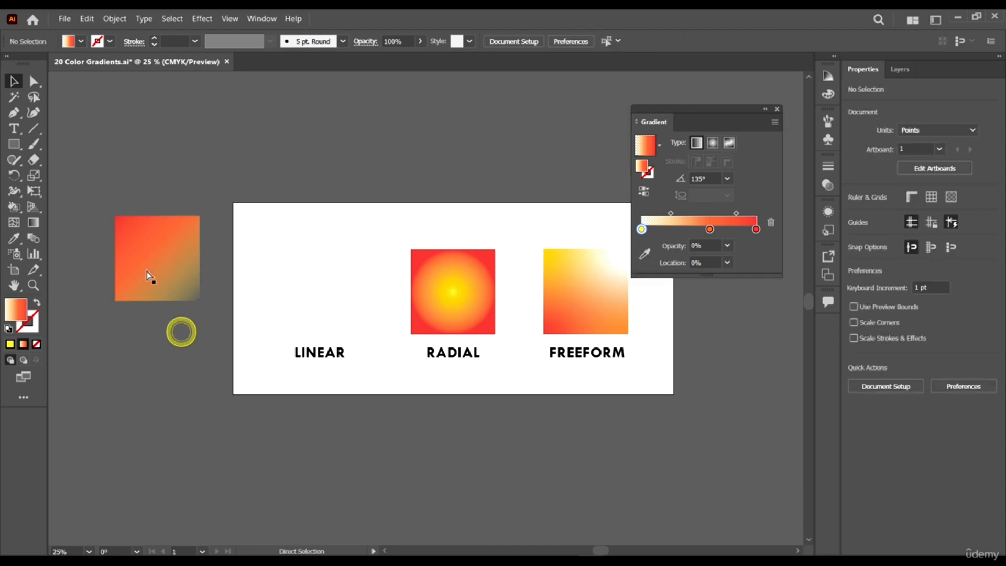
scroll(221, 295, left, 2)
scroll(220, 290, up, 3)
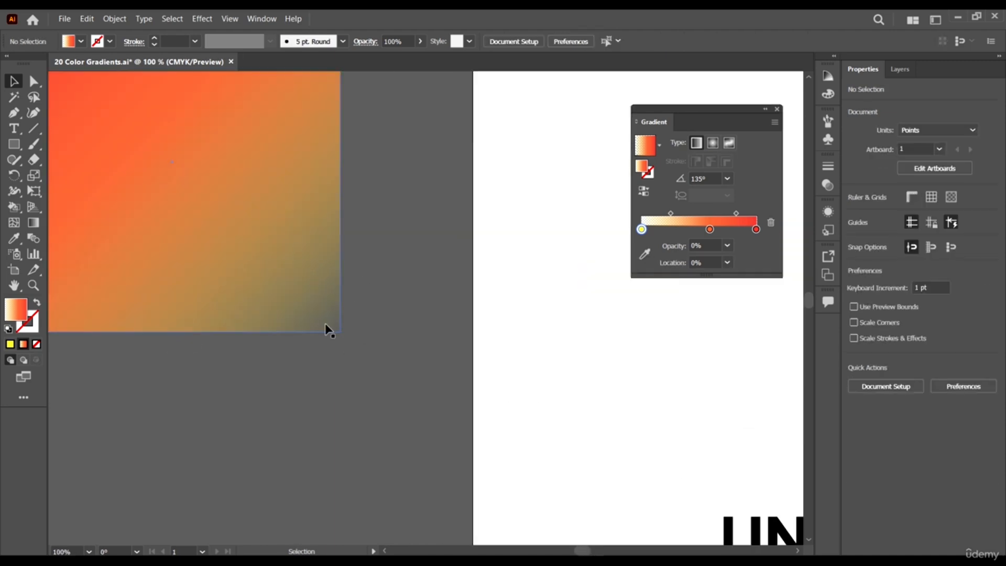
scroll(344, 327, down, 3)
key(ctrl+z)
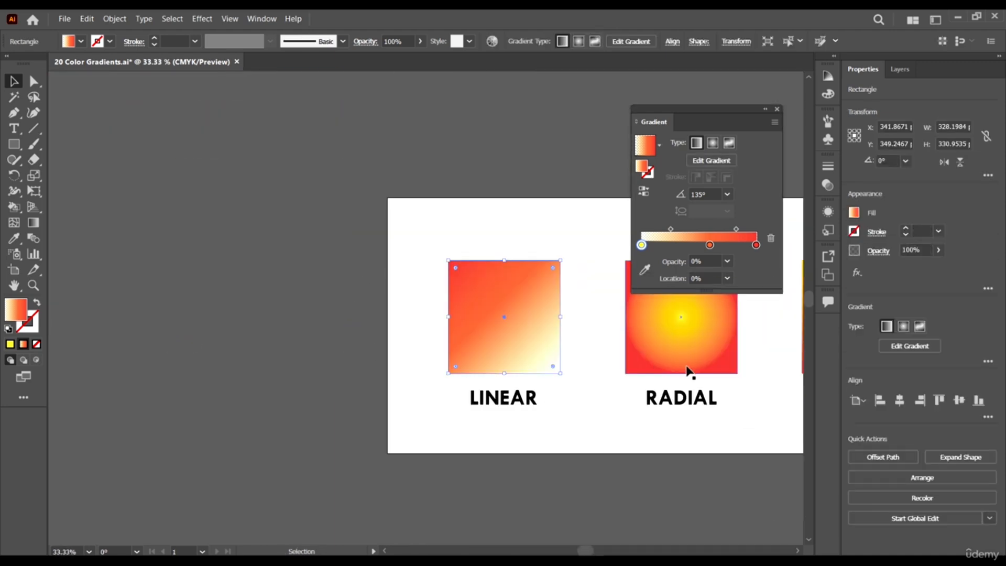
Try location 40% for the linear gradient's transparent yellow stop and set it to 80%
scroll(666, 362, right, 3)
scroll(629, 349, up, 1)
scroll(420, 327, left, 4)
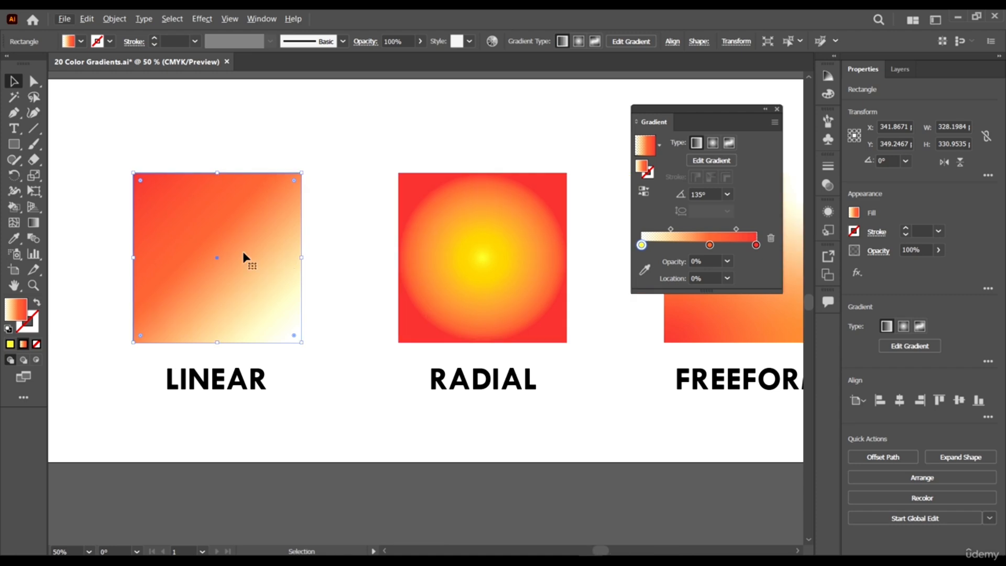
click(728, 278)
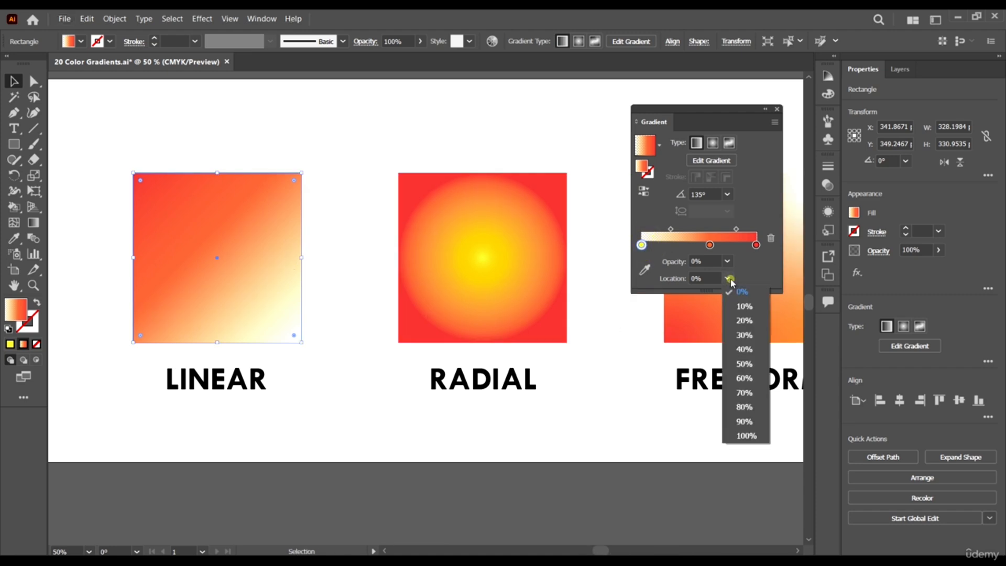
click(745, 349)
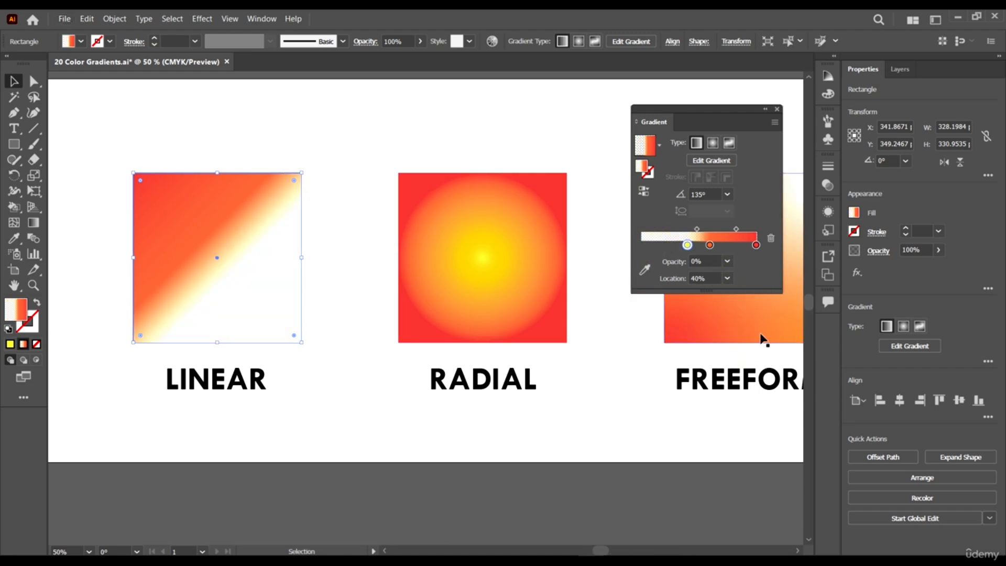
click(728, 280)
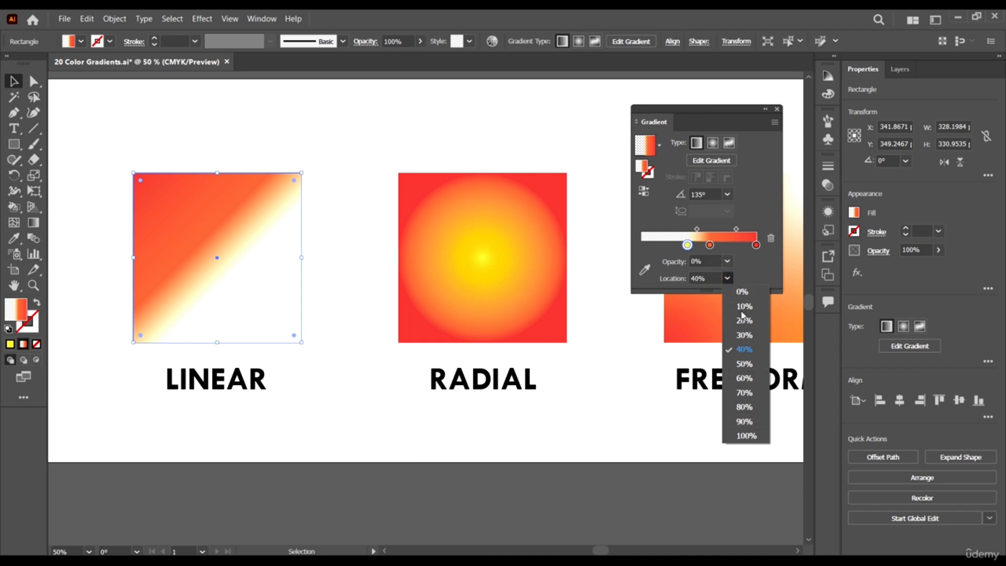
click(745, 407)
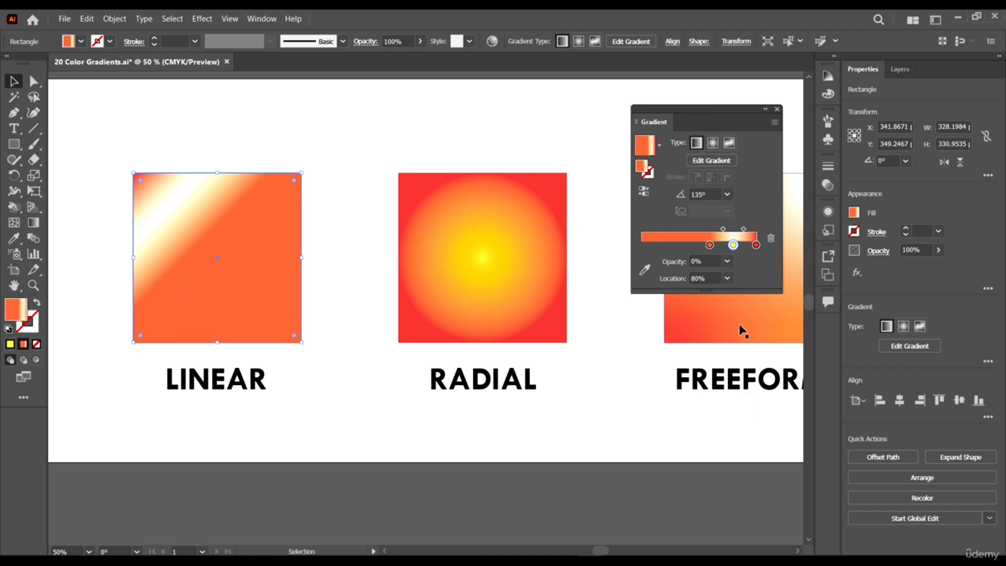
Set the location of the linear gradient's transparent yellow stop to 0%
click(728, 278)
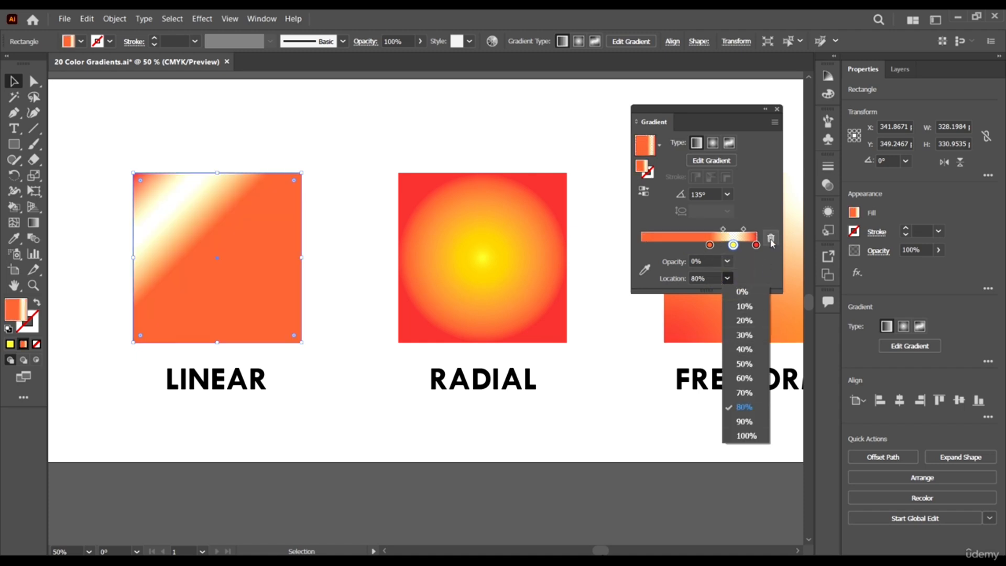
click(756, 320)
click(727, 281)
click(736, 292)
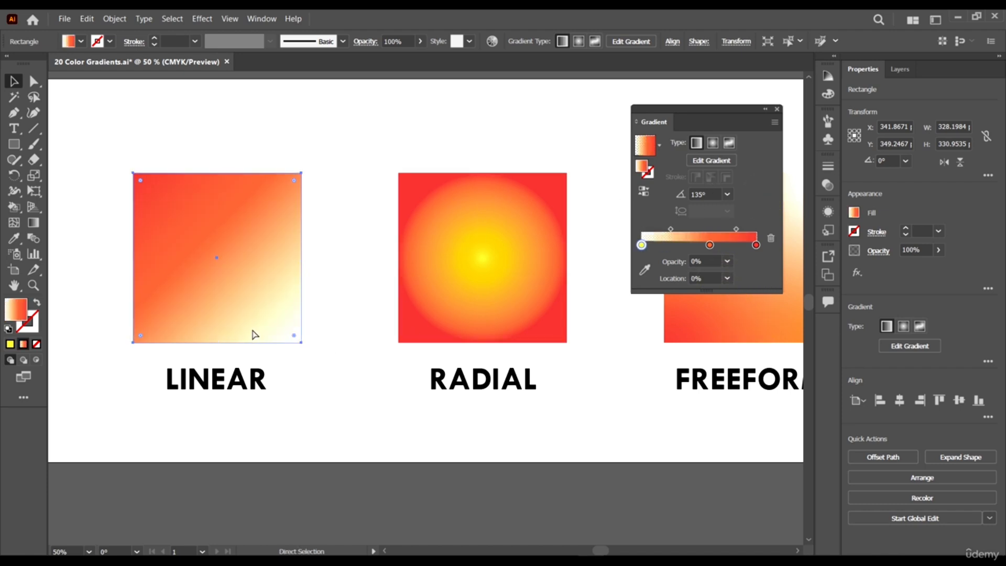
scroll(254, 332, left, 1)
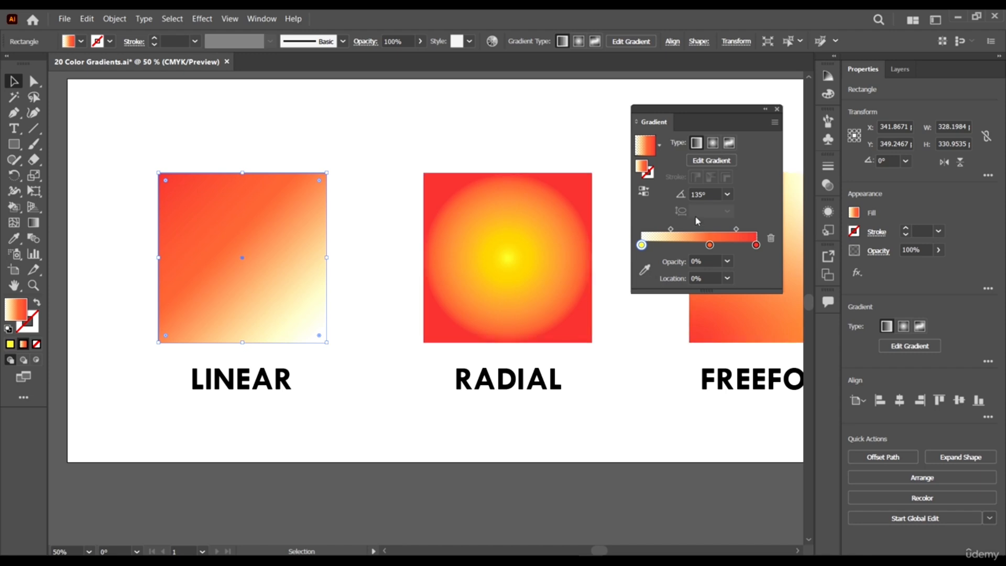
Slide the radial gradient's second stop to about 35% and try 0% opacity on it before restoring 100%
click(524, 219)
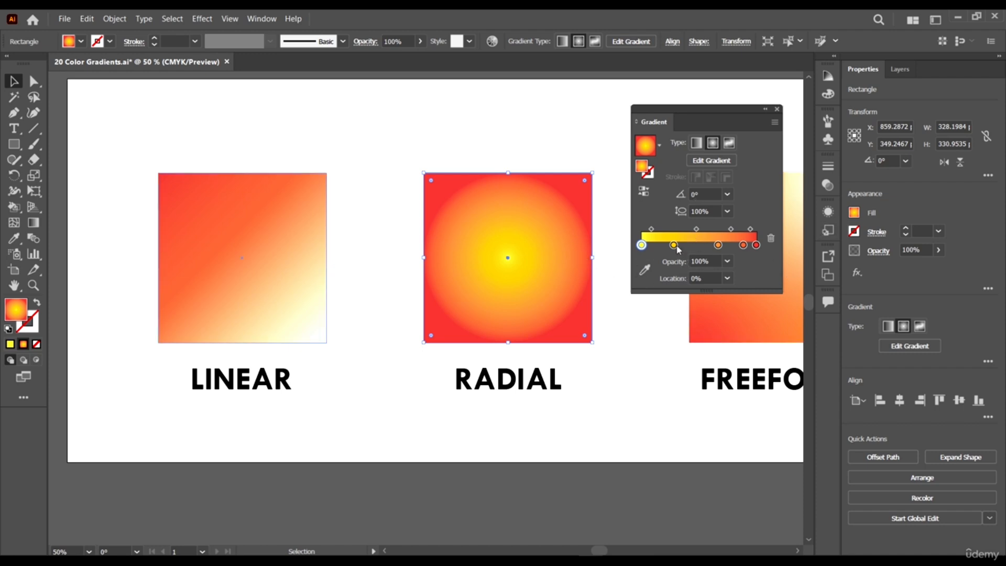
drag(675, 245, 682, 244)
click(727, 261)
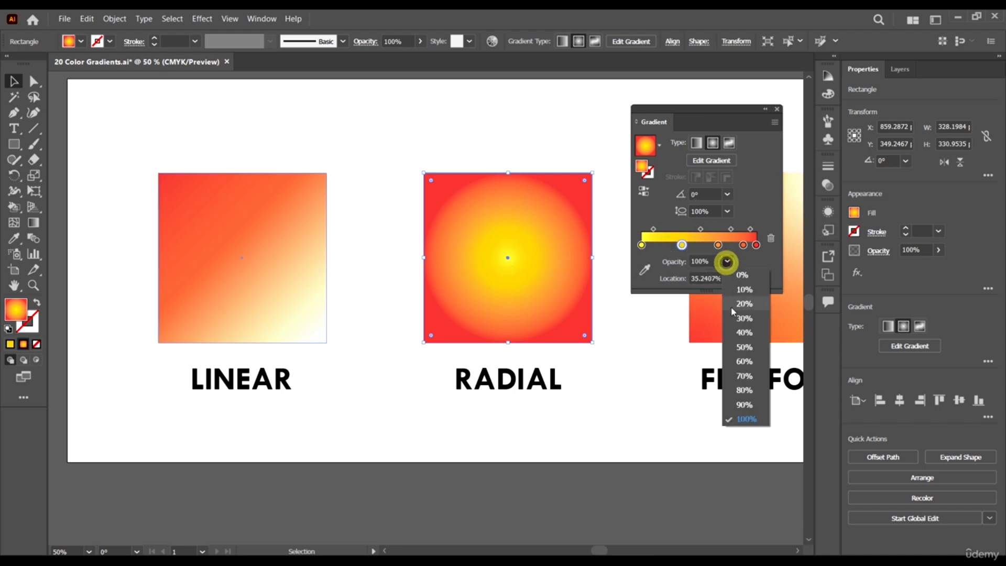
click(739, 277)
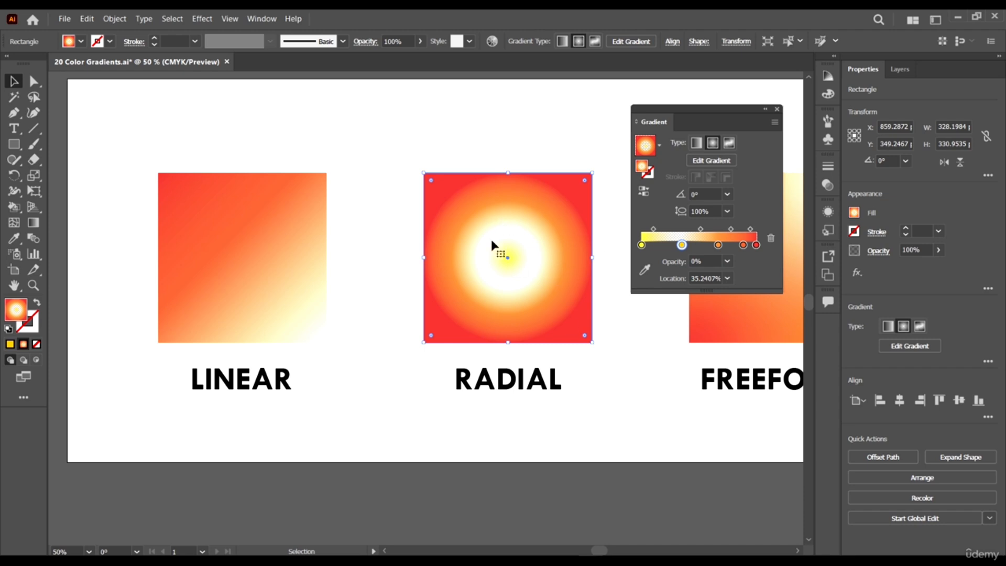
click(727, 261)
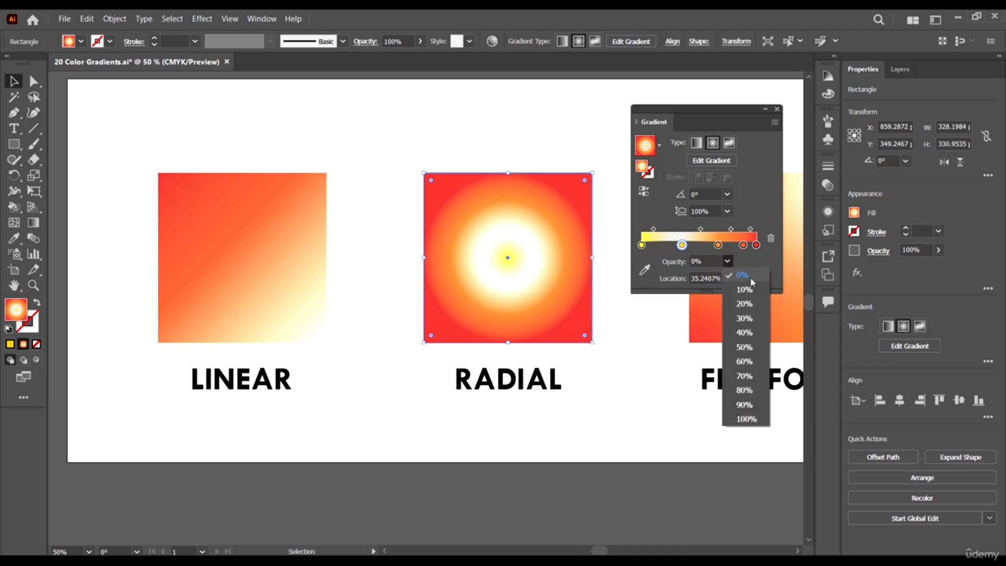
click(750, 420)
Rotate the radial gradient's annotator to an angle of about 2° with the Gradient tool
scroll(505, 281, up, 1)
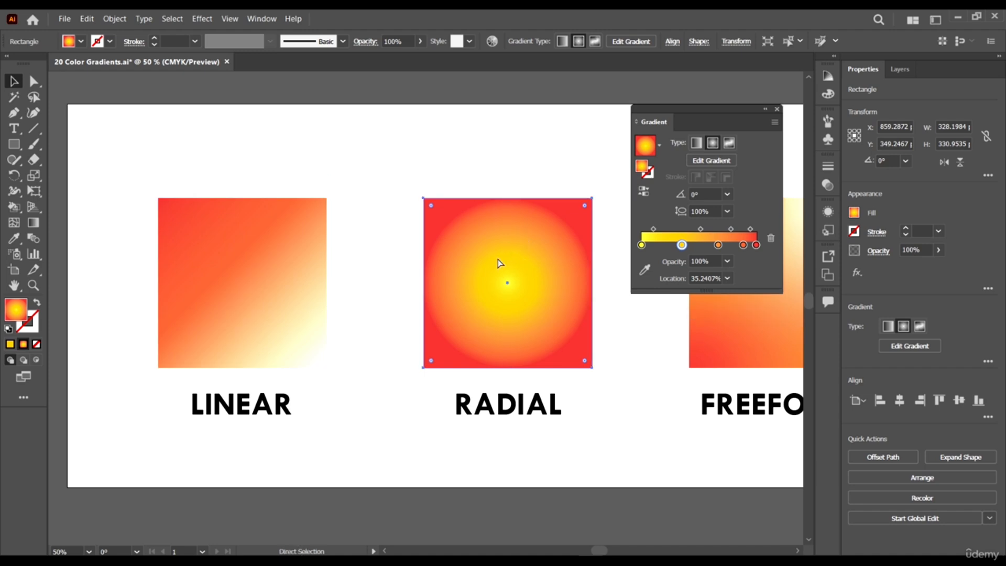
scroll(505, 281, right, 3)
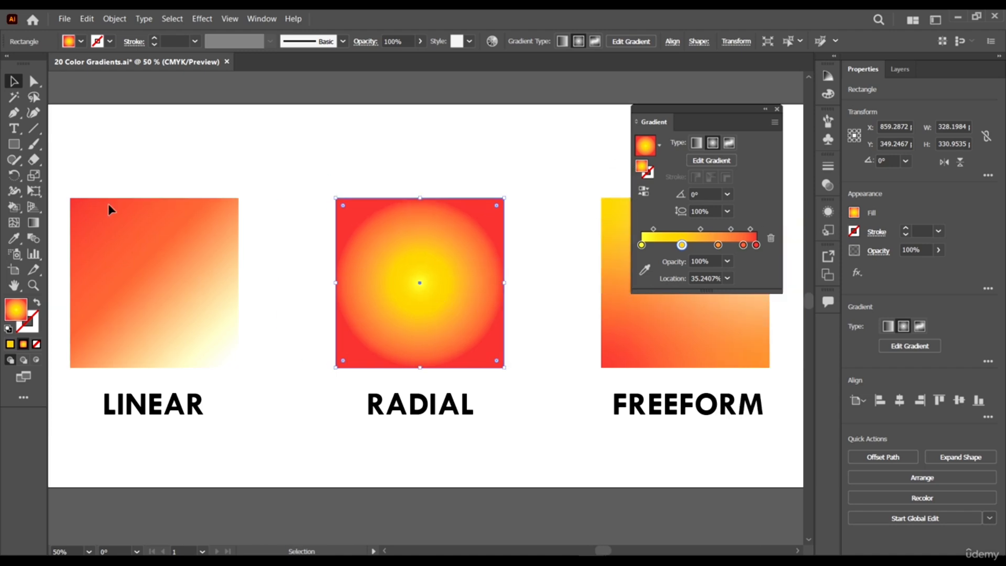
click(33, 222)
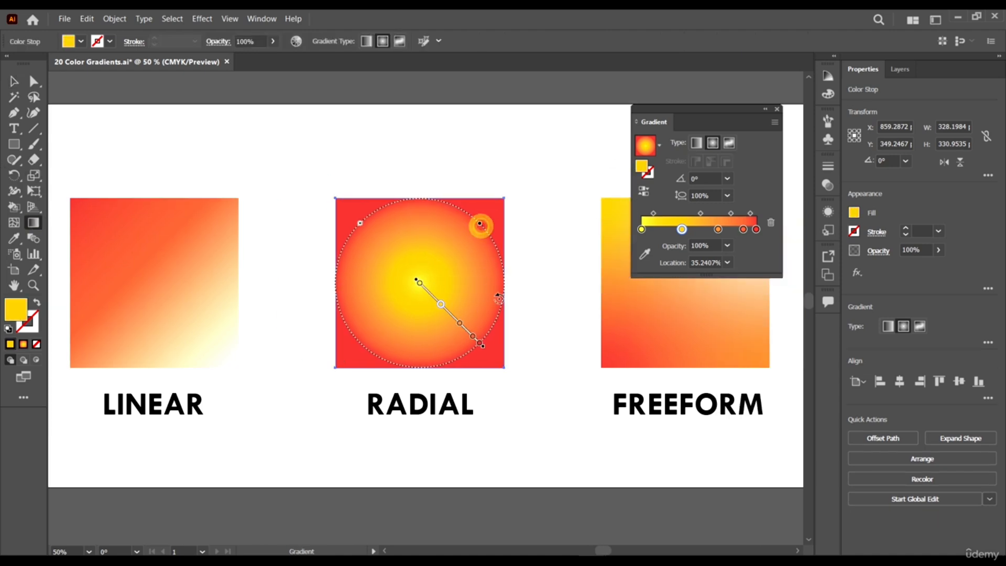
mouse_move(498, 297)
mouse_down()
mouse_move(504, 337)
mouse_move(502, 200)
mouse_up()
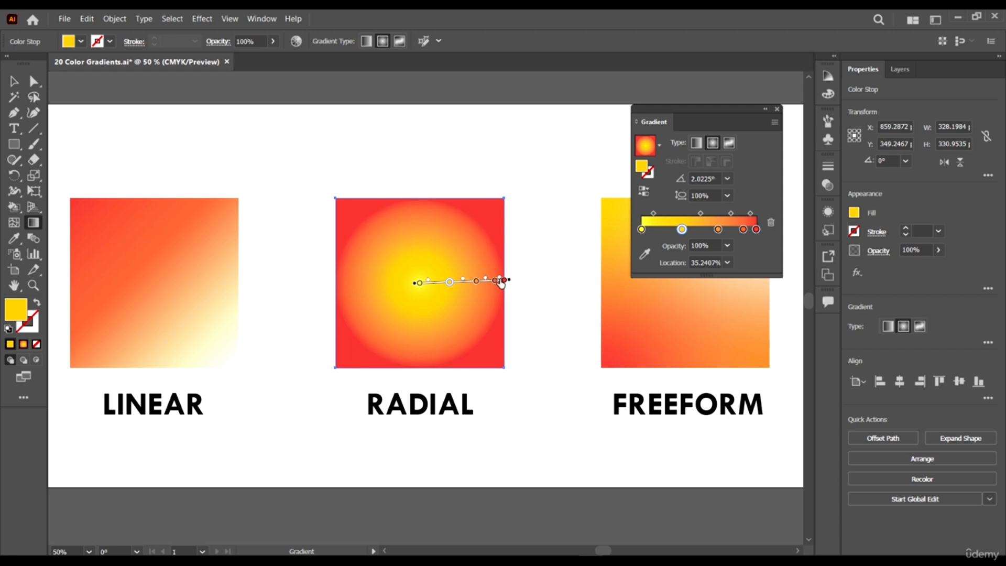
Reposition the radial gradient's stops on the annotator: outer red to about 65%, dark orange to about 86%, amber yellow to about 38%
mouse_move(504, 284)
mouse_down()
mouse_move(443, 284)
mouse_move(473, 296)
mouse_move(491, 278)
mouse_up()
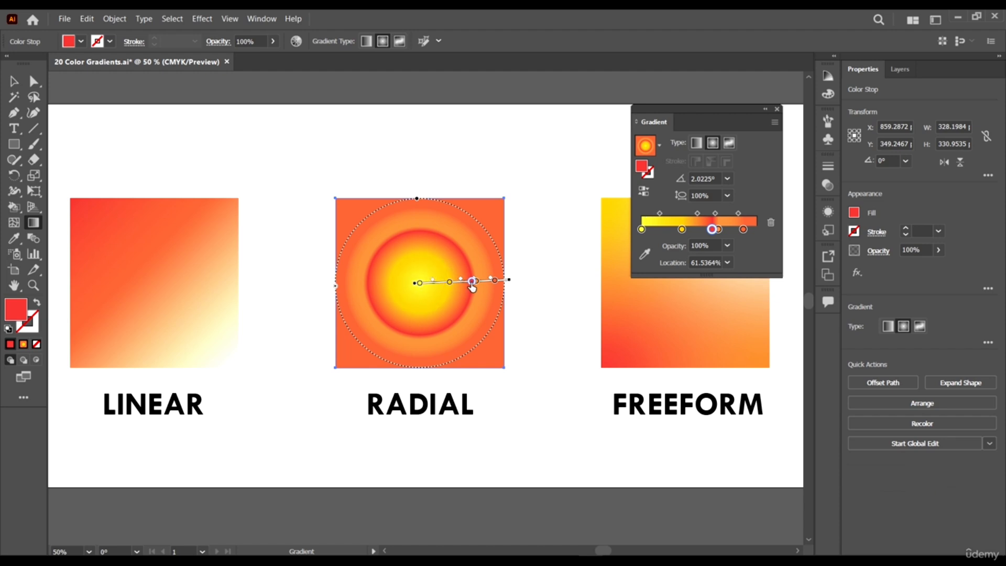
mouse_move(472, 286)
mouse_down()
mouse_move(470, 300)
mouse_move(512, 312)
mouse_move(477, 287)
mouse_move(493, 283)
mouse_move(479, 289)
mouse_up()
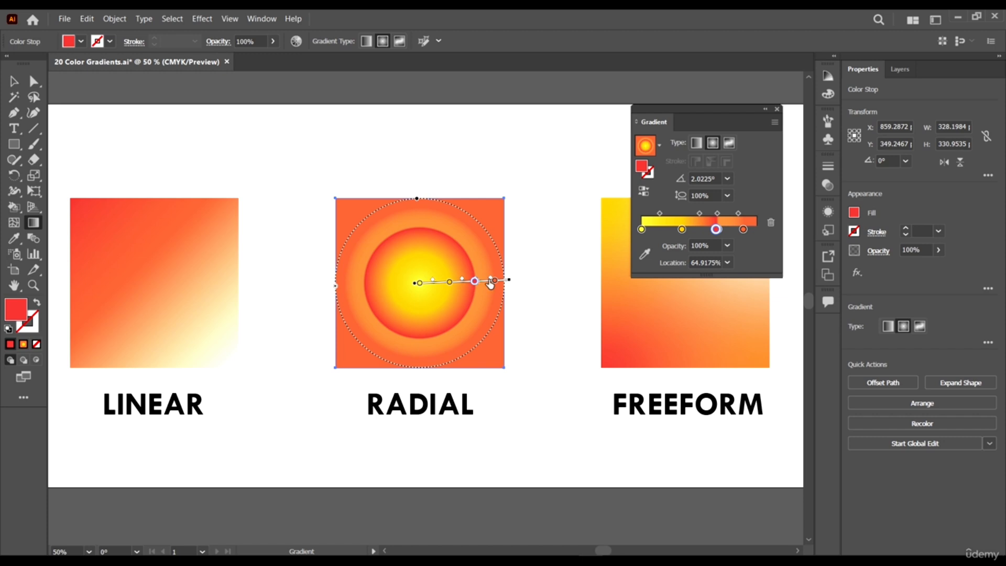
click(494, 282)
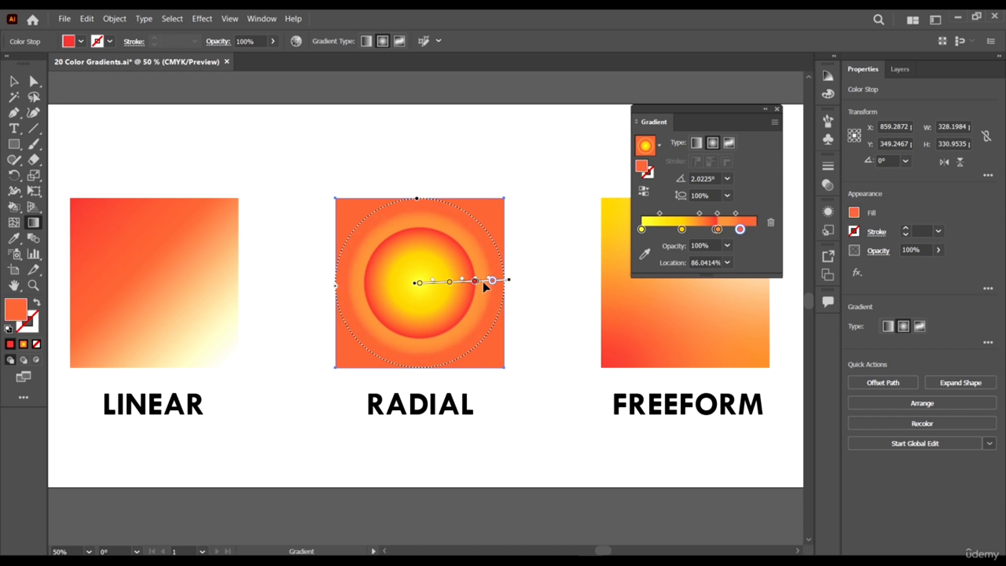
drag(450, 287, 453, 284)
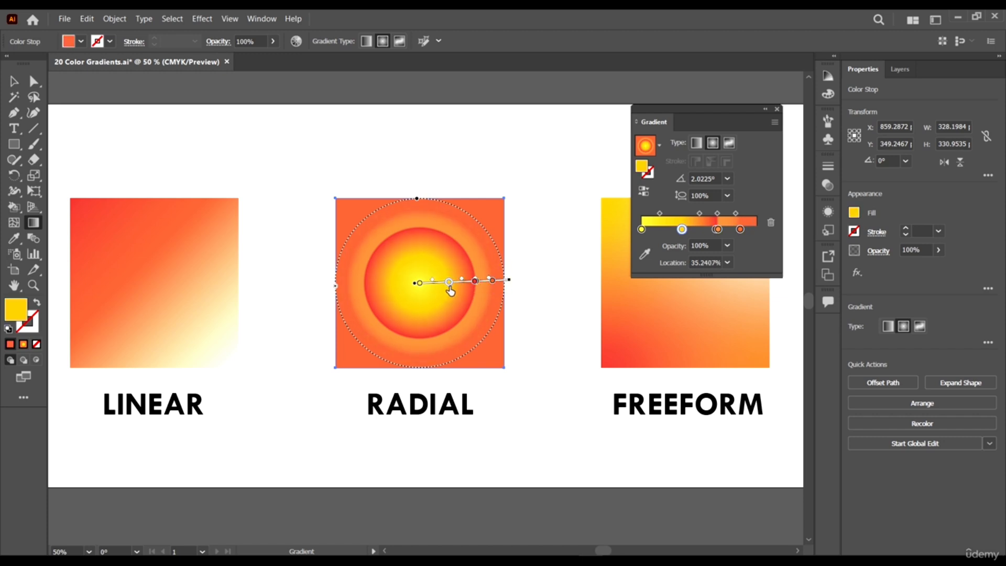
click(13, 82)
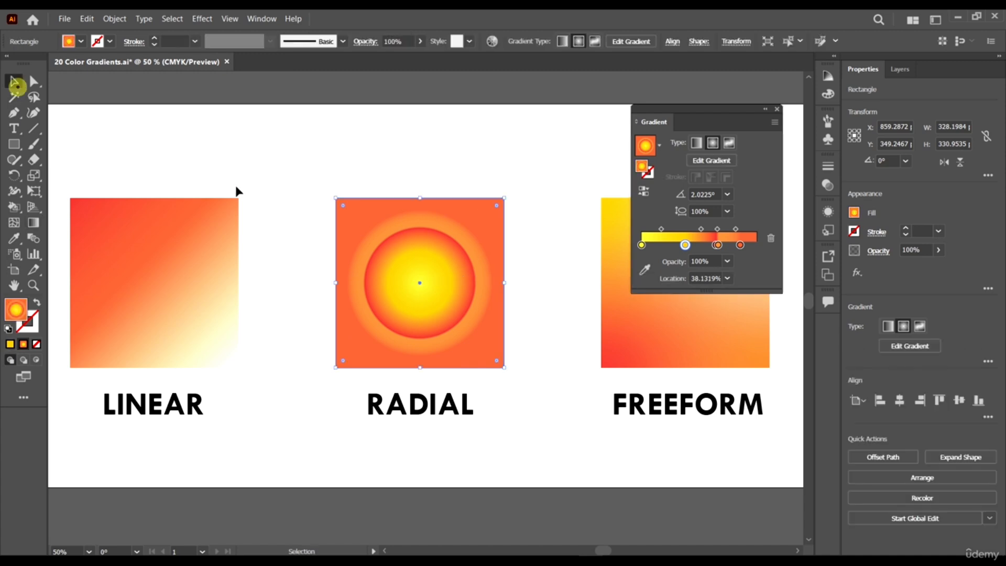
click(240, 187)
Stretch the freeform gradient square horizontally past the artboard's right edge, making it about 906 pt wide
scroll(335, 234, down, 5)
scroll(321, 227, up, 5)
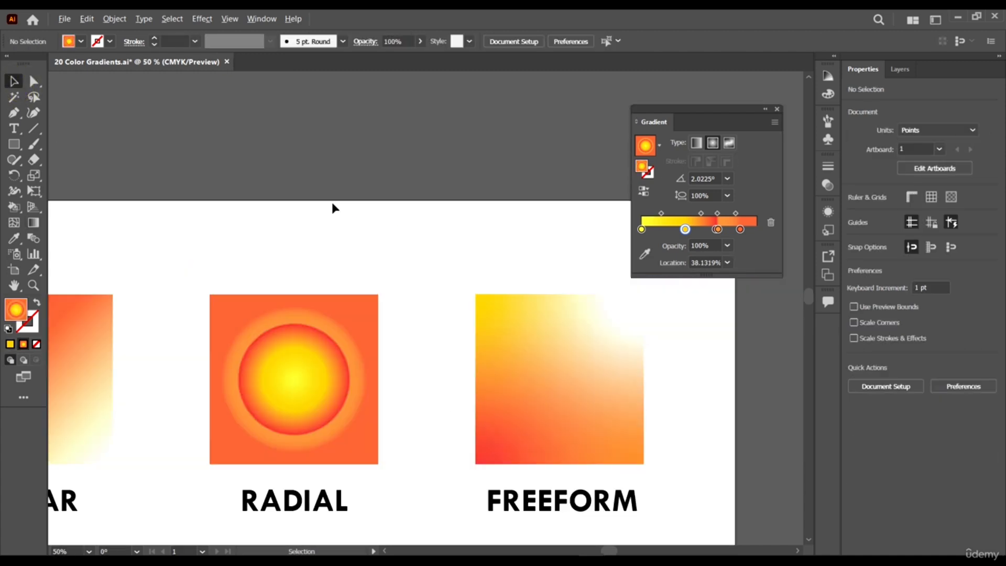
scroll(332, 209, down, 1)
scroll(373, 299, down, 1)
scroll(373, 299, right, 2)
scroll(360, 279, left, 2)
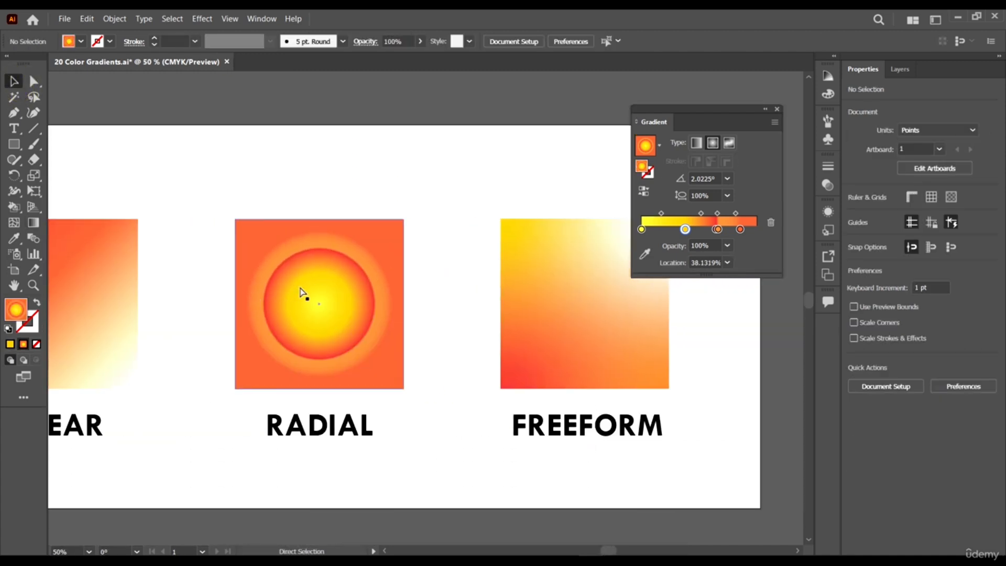
scroll(315, 272, right, 3)
click(362, 300)
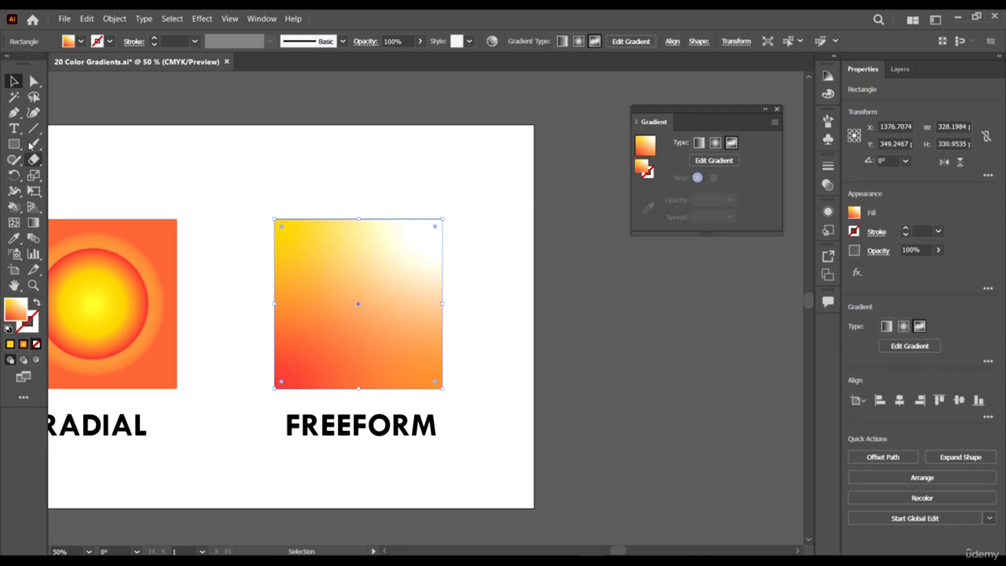
click(14, 82)
scroll(274, 292, down, 2)
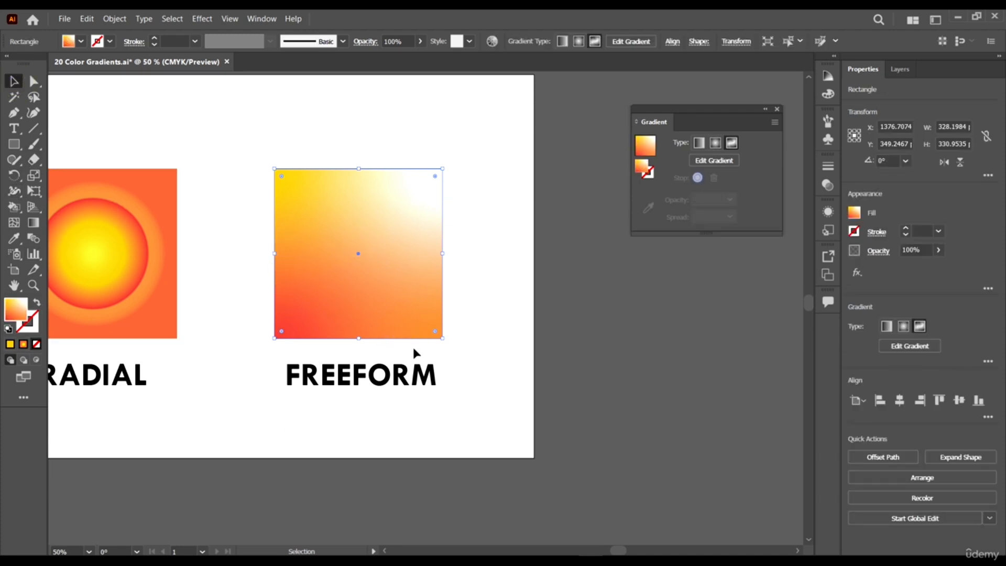
scroll(283, 318, up, 2)
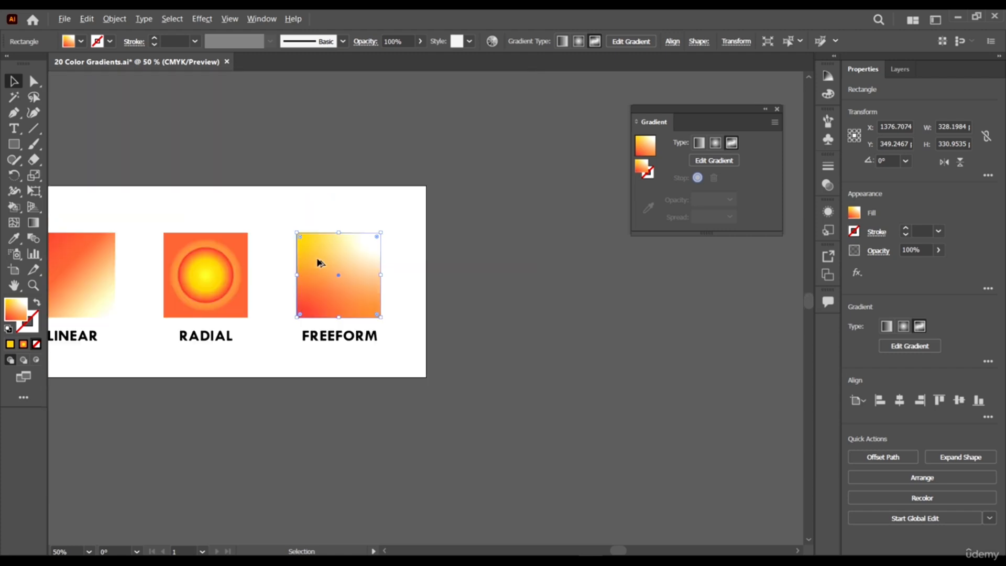
scroll(317, 259, down, 3)
scroll(379, 277, up, 3)
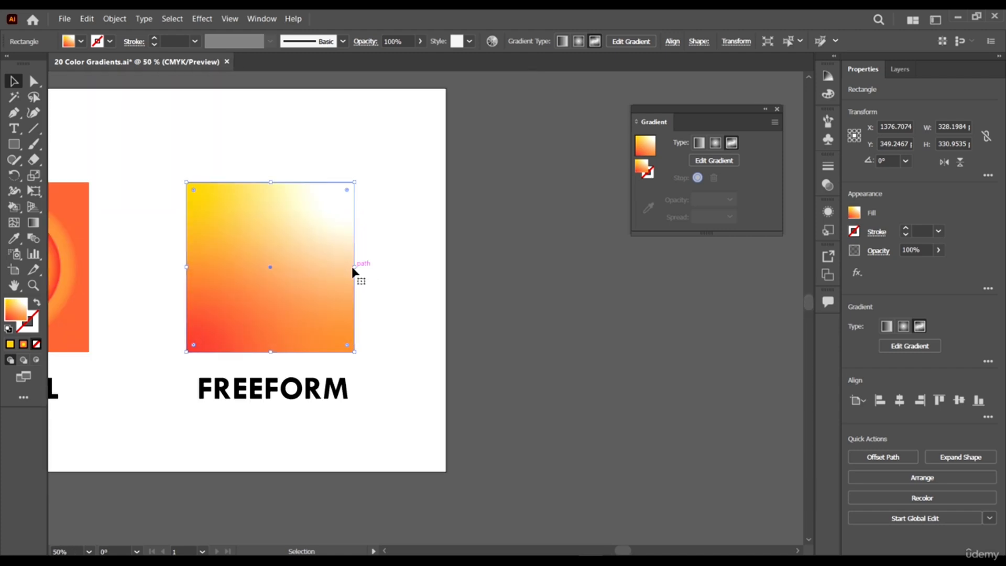
drag(361, 269, 686, 325)
scroll(190, 255, down, 2)
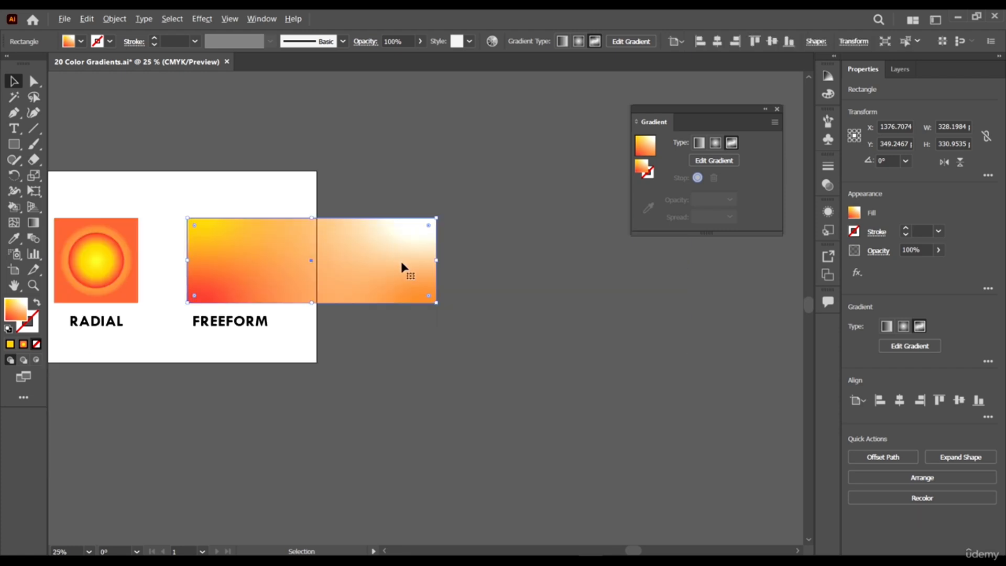
drag(439, 262, 420, 260)
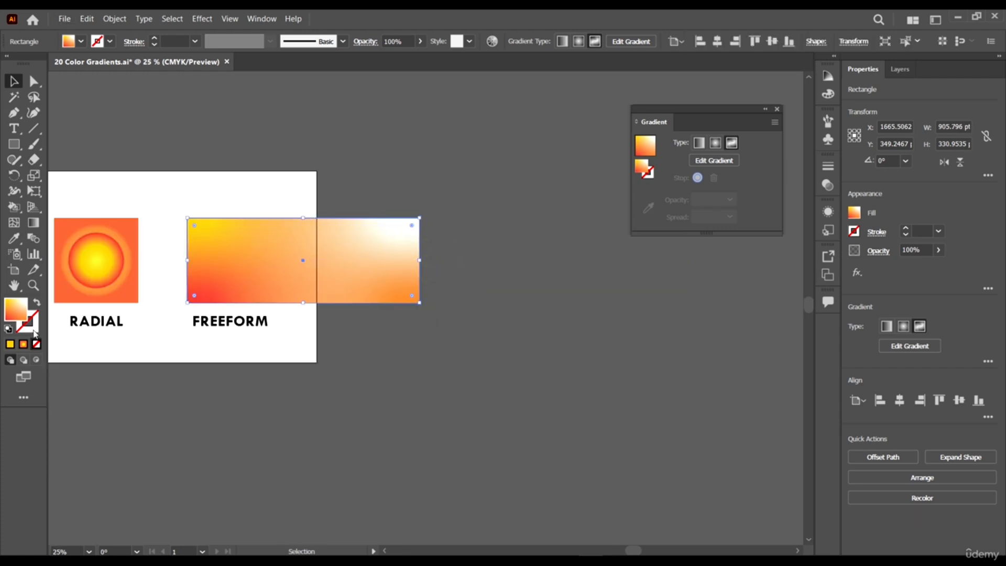
Extend the artboard's right edge beyond the widened freeform rectangle, making the artboard about 2321 pt wide
click(14, 270)
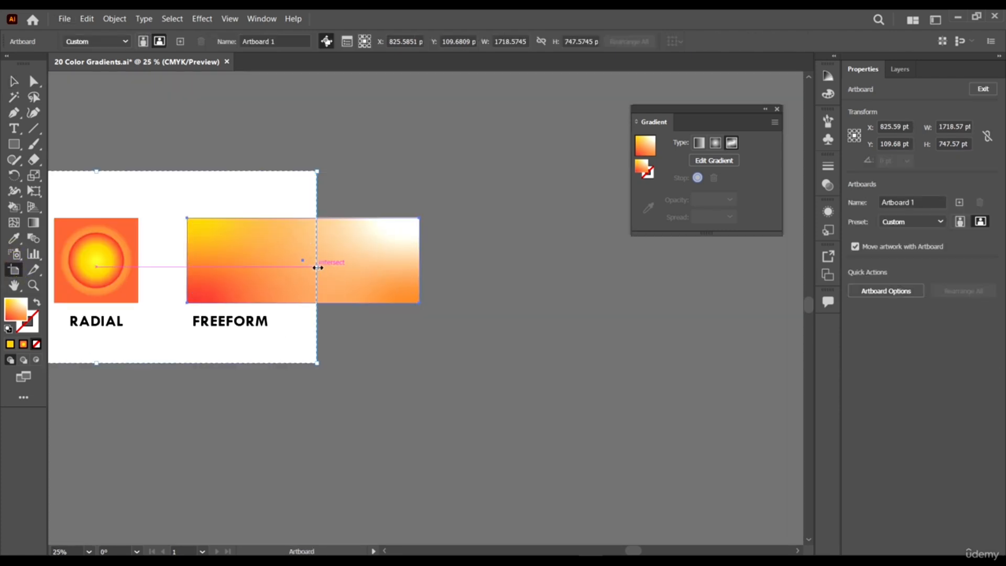
drag(316, 266, 550, 286)
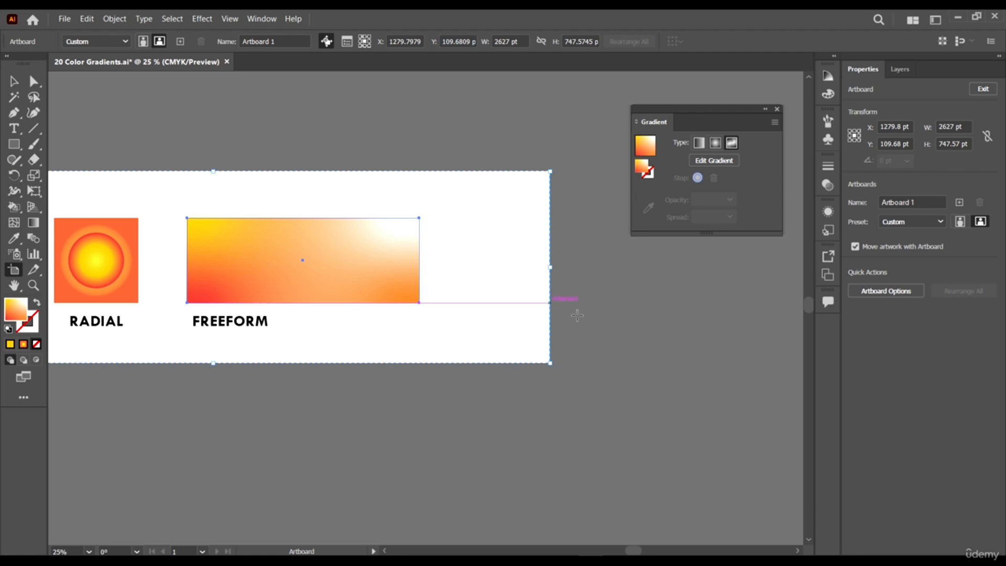
scroll(577, 315, down, 4)
scroll(572, 303, up, 3)
drag(624, 315, 572, 323)
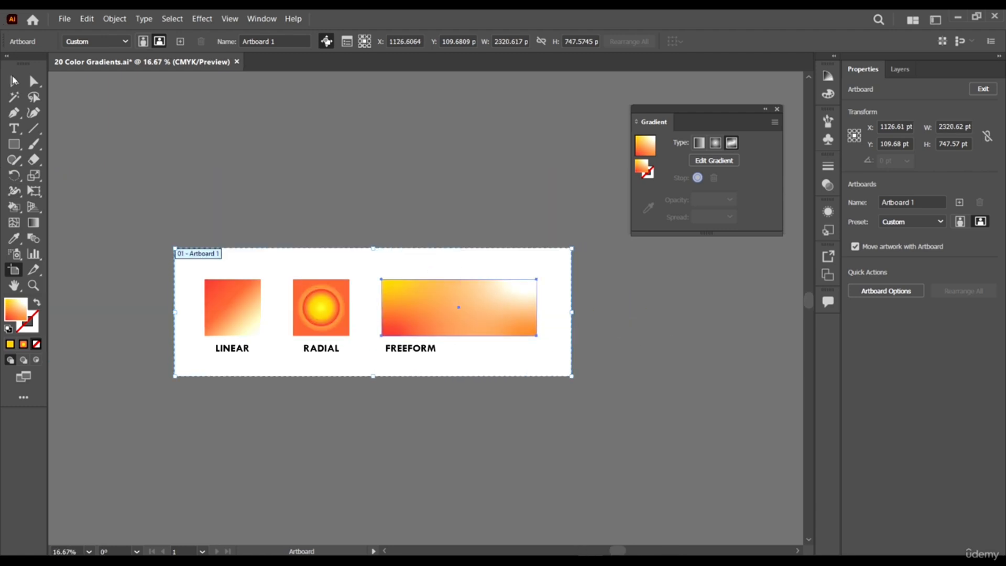
click(14, 82)
Select the widened freeform rectangle and open its gradient for editing so its color points show
scroll(457, 316, up, 3)
scroll(477, 312, right, 5)
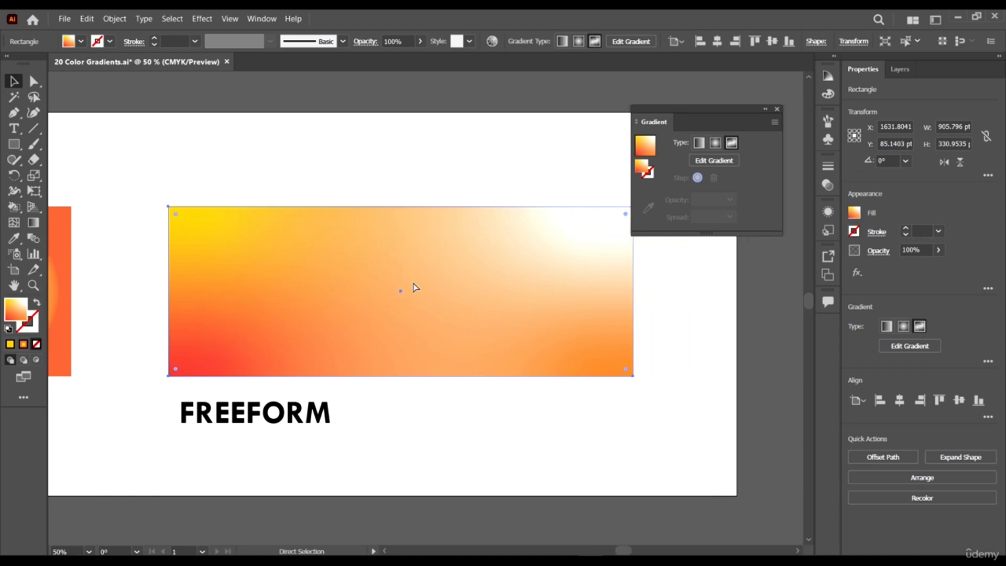
click(525, 468)
click(398, 278)
scroll(397, 278, down, 3)
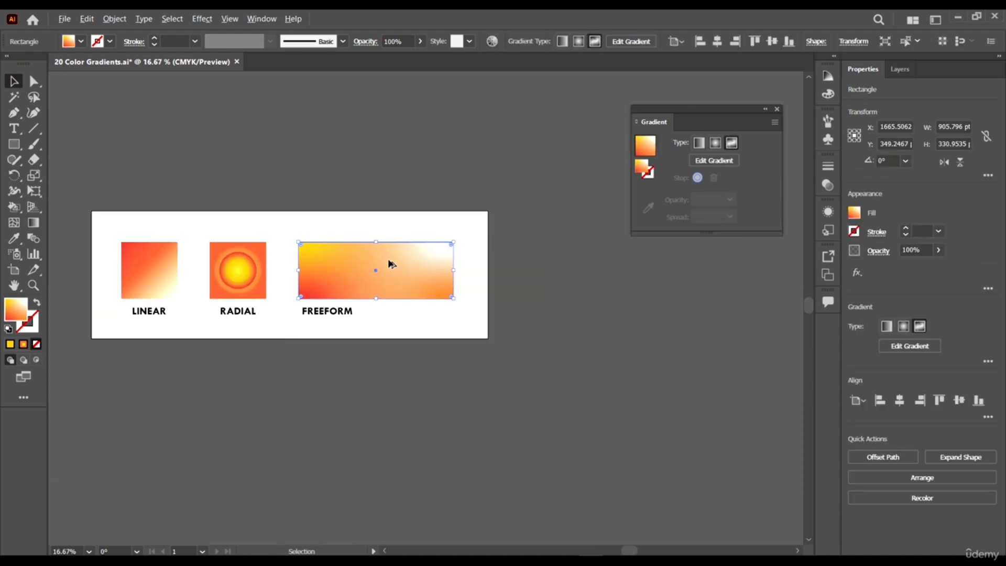
scroll(390, 250, up, 1)
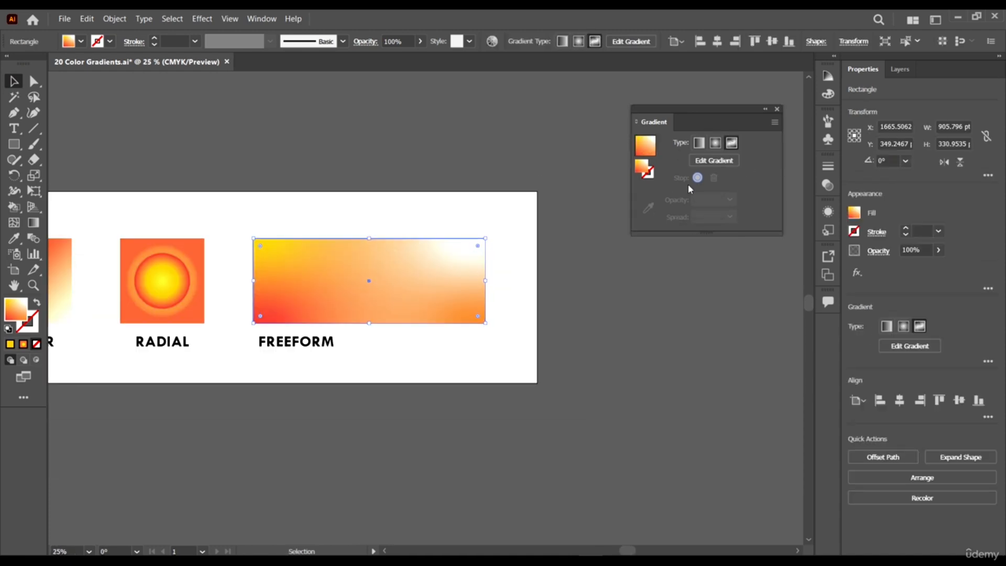
click(714, 161)
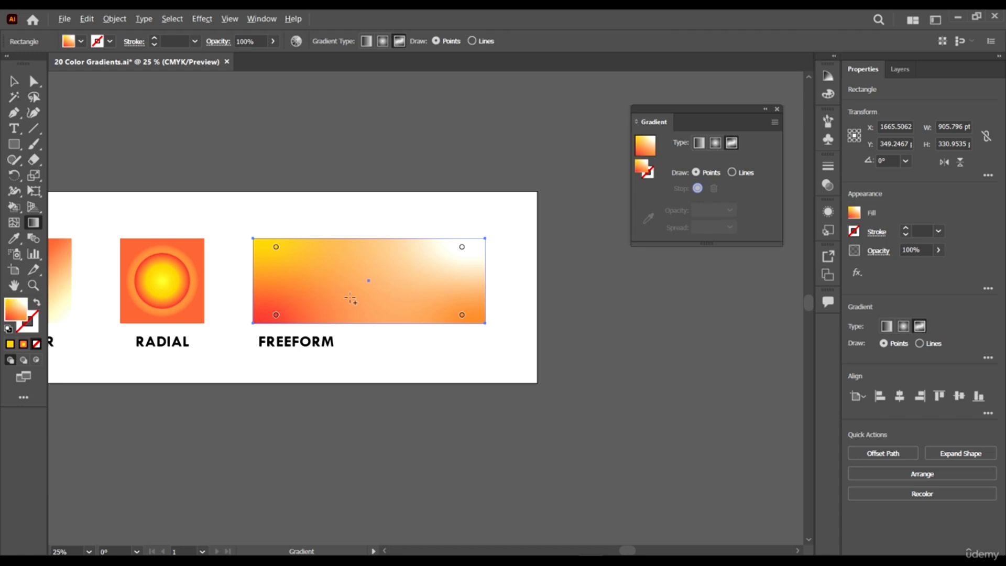
scroll(350, 299, up, 1)
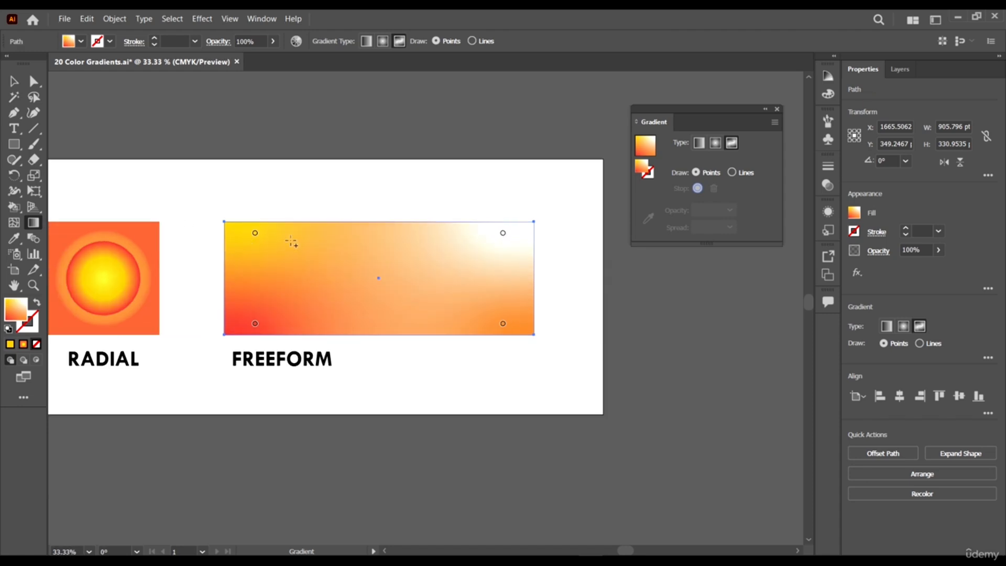
scroll(361, 316, down, 1)
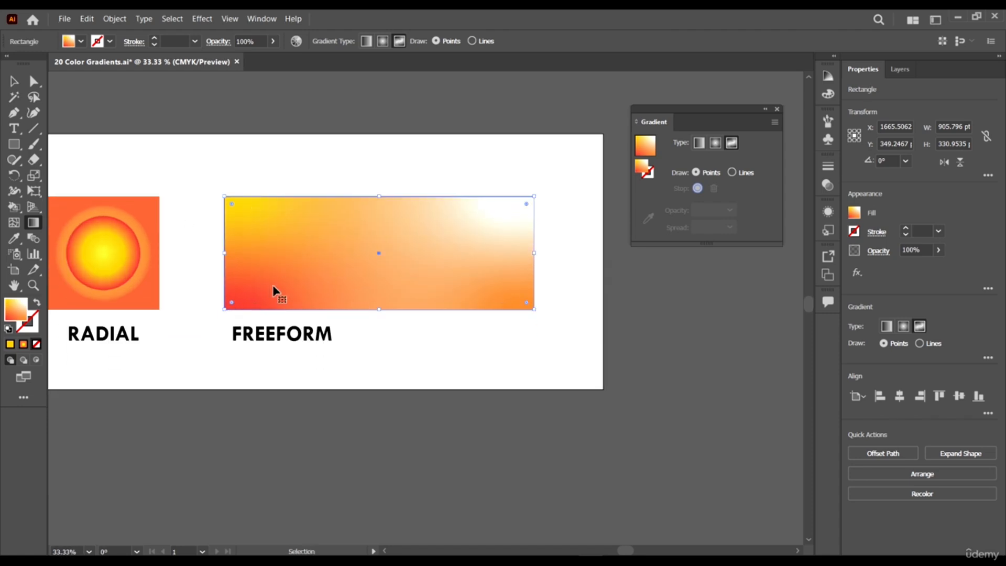
scroll(236, 270, left, 3)
scroll(192, 231, left, 5)
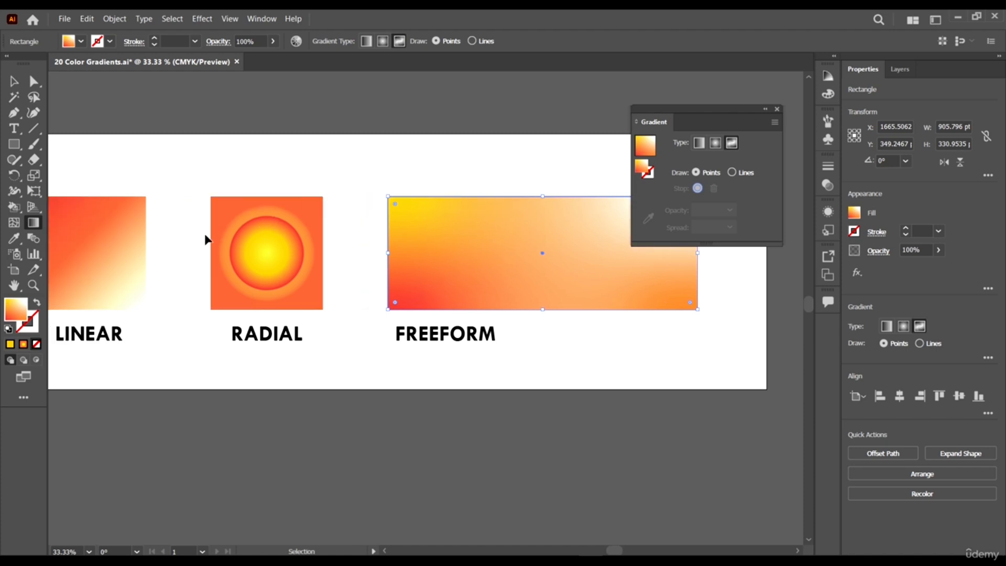
scroll(128, 276, right, 7)
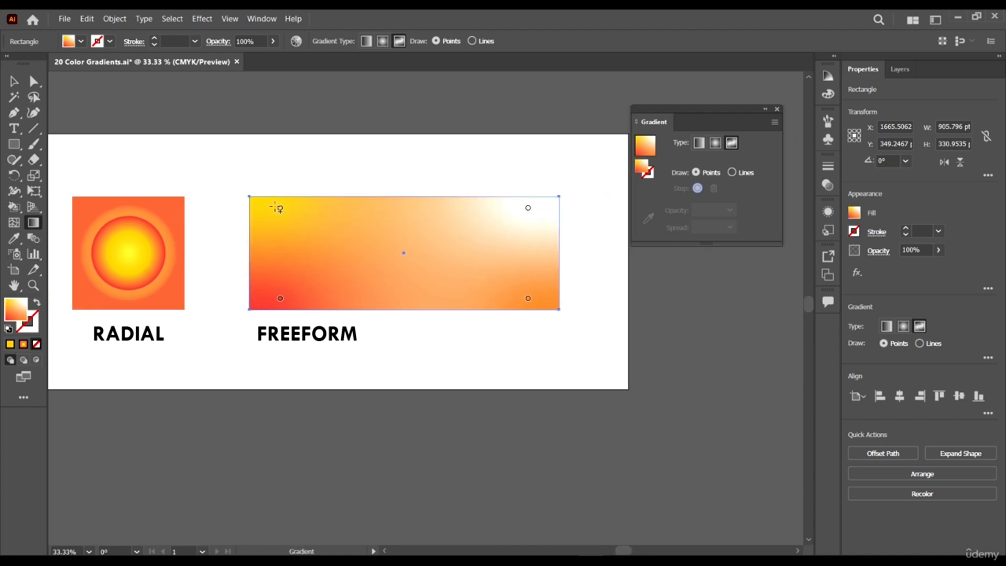
Add a color point in the left half of the freeform rectangle and color it dark brown (71321F)
click(281, 209)
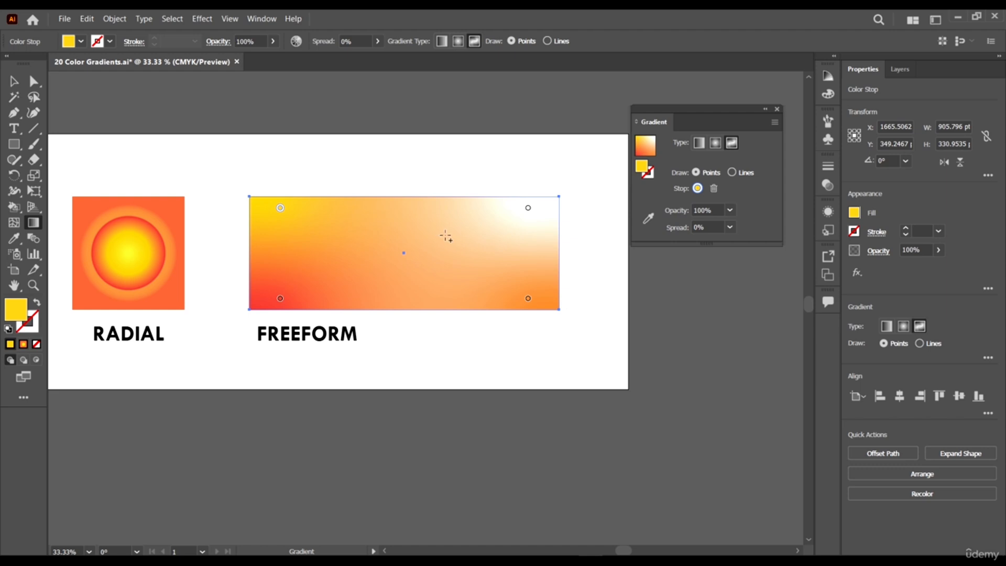
scroll(361, 229, down, 2)
scroll(321, 214, up, 2)
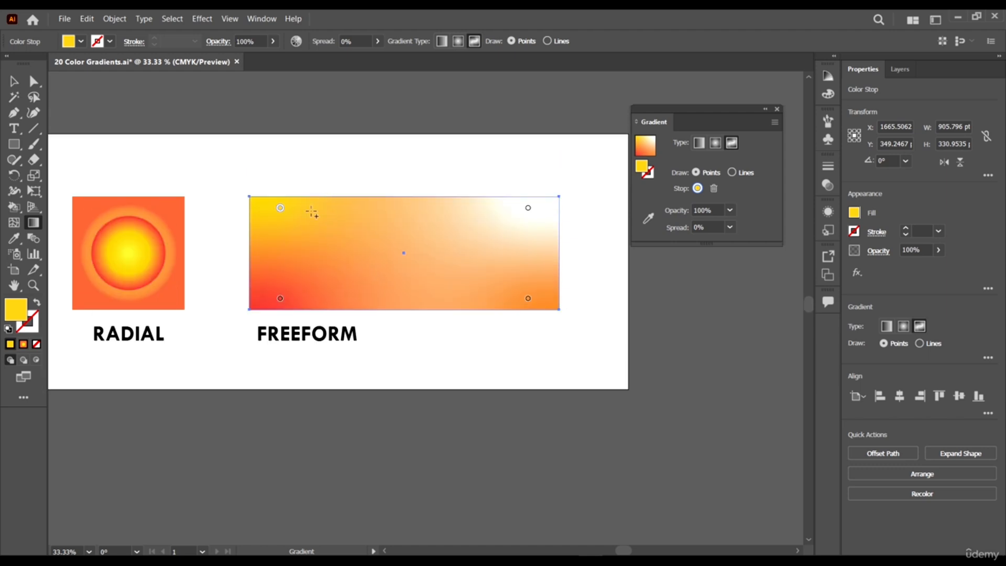
click(326, 259)
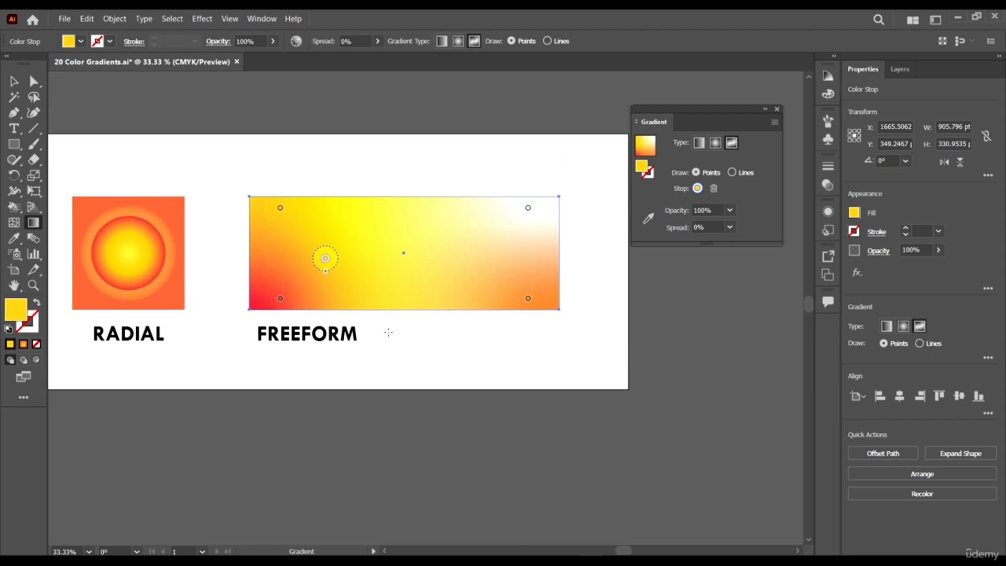
double_click(325, 260)
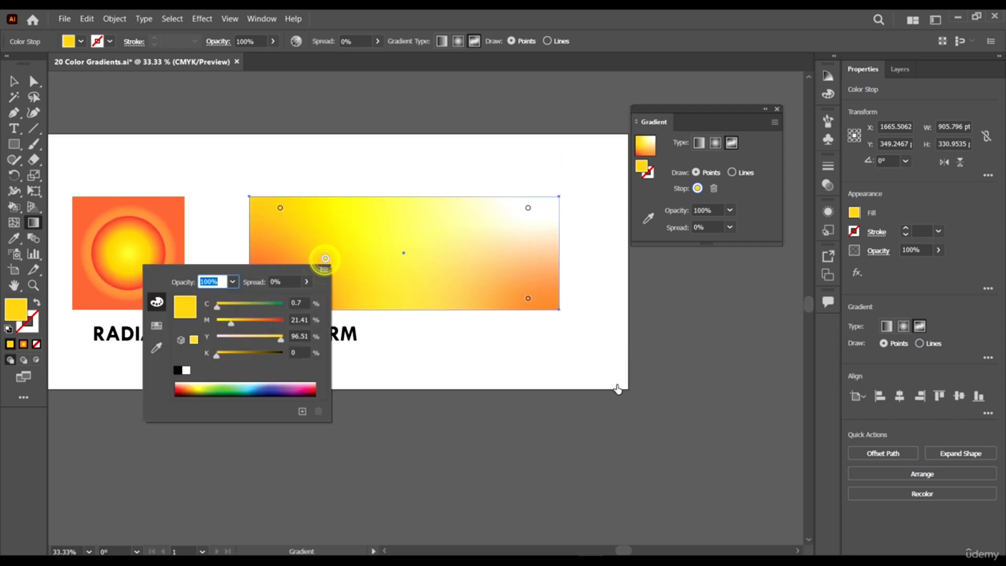
mouse_move(257, 339)
mouse_down()
mouse_move(241, 341)
mouse_move(274, 352)
mouse_move(260, 352)
mouse_move(262, 320)
mouse_up()
click(262, 340)
click(430, 12)
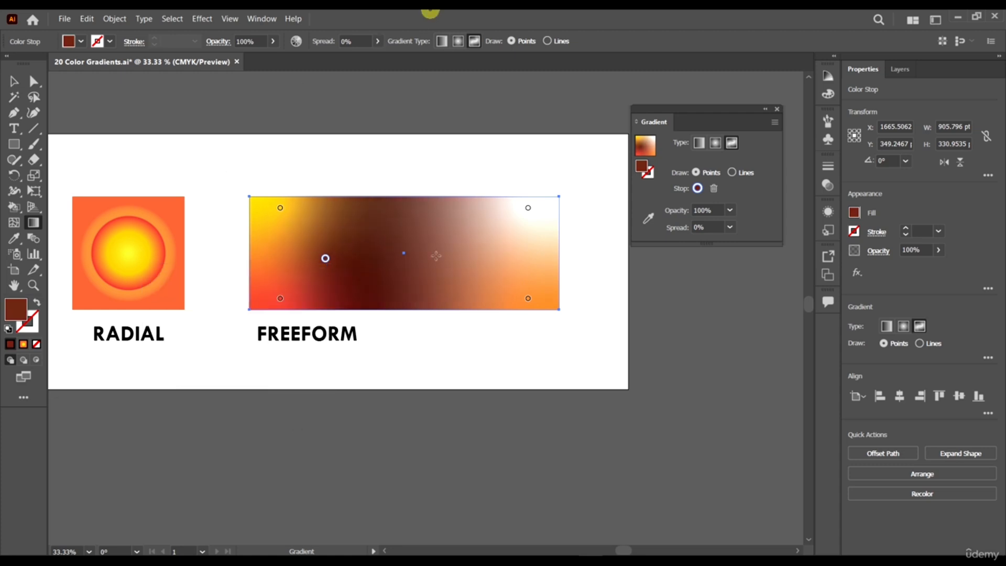
Recolor the new left-half color point to a brighter red, C14327
double_click(648, 171)
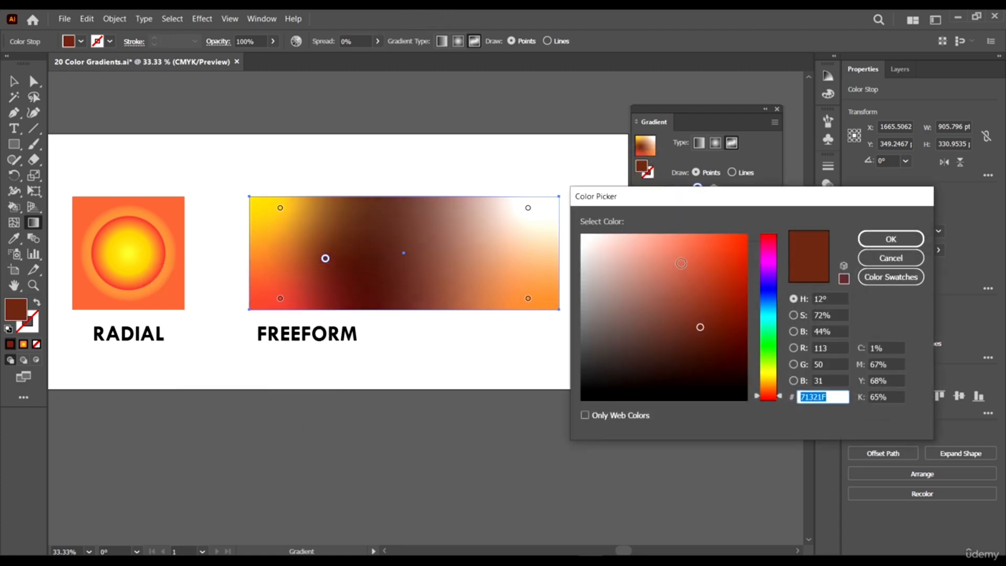
drag(700, 288, 714, 273)
click(891, 239)
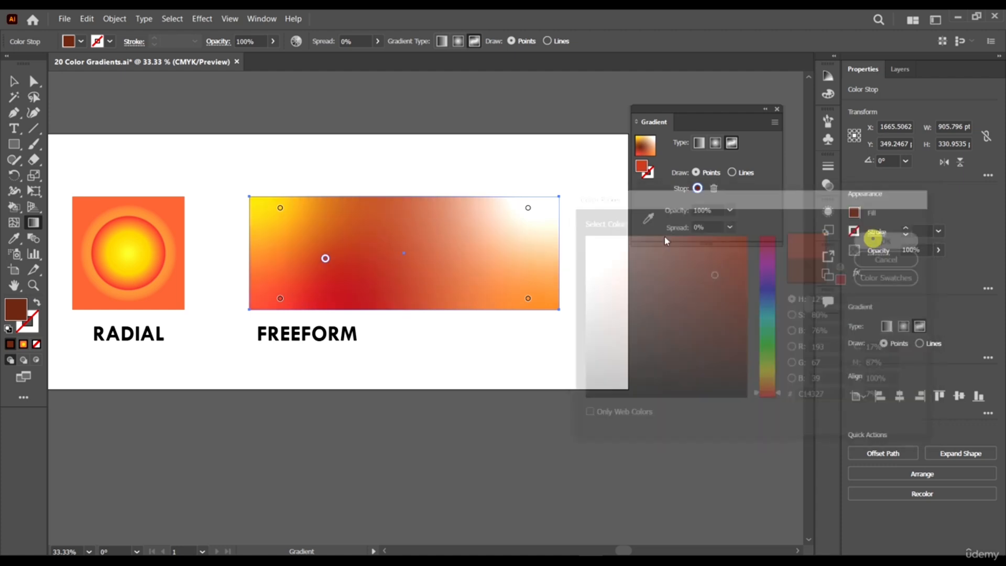
Add a color point near the freeform rectangle's upper right, beside the white point, and color it blue
click(480, 222)
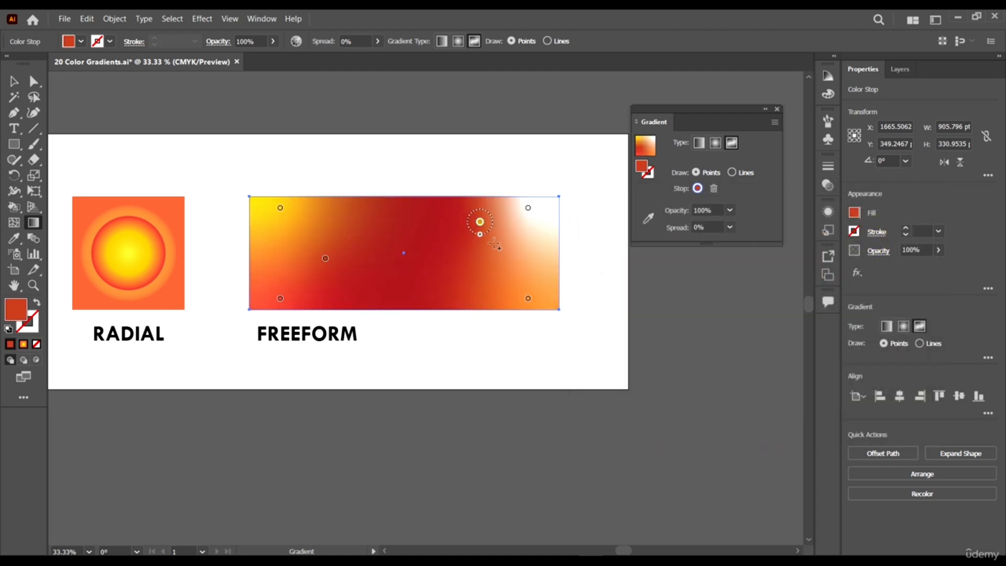
double_click(648, 169)
click(771, 303)
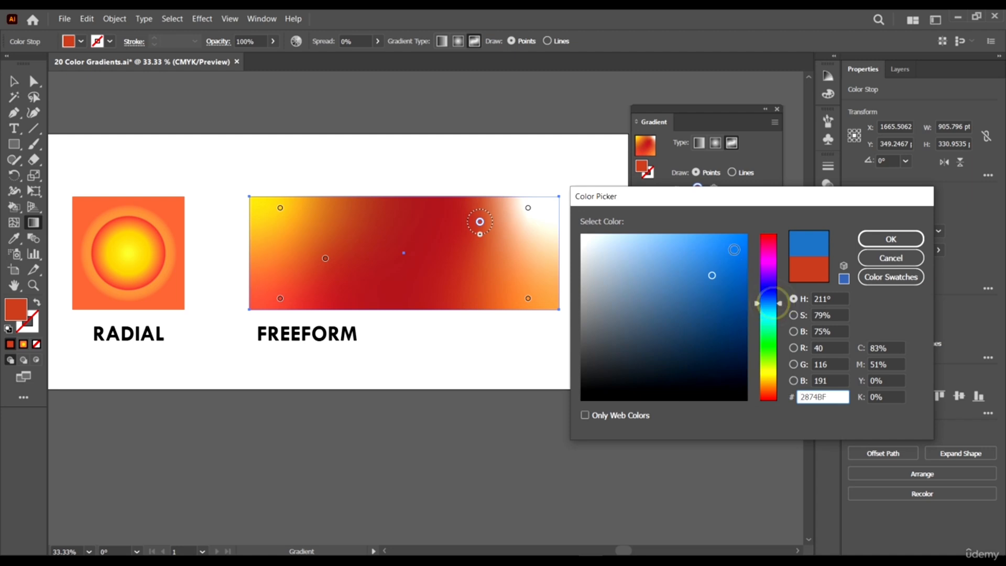
click(891, 239)
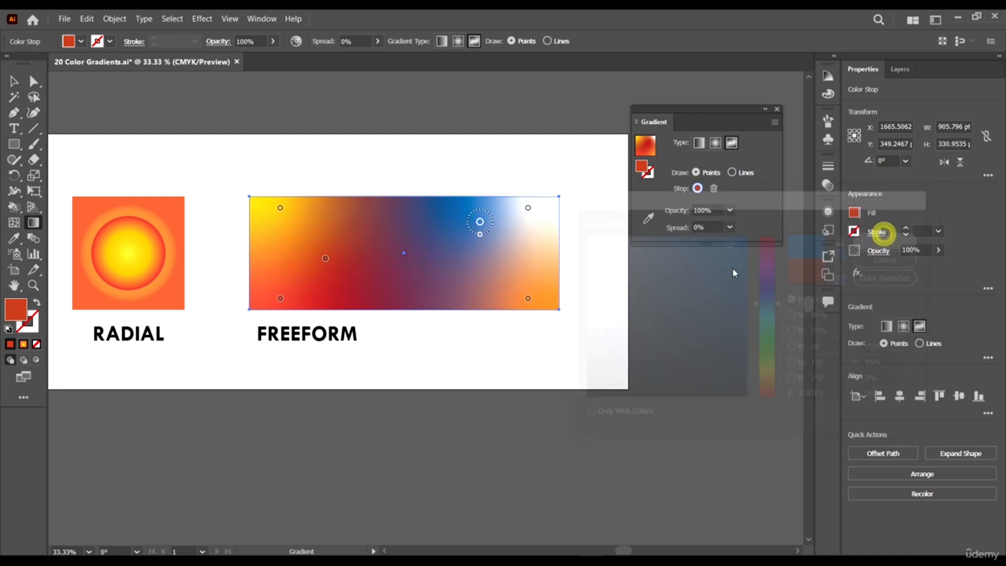
Add a color point in the lower middle of the freeform rectangle and color it pale blue (C2E3F9)
click(376, 275)
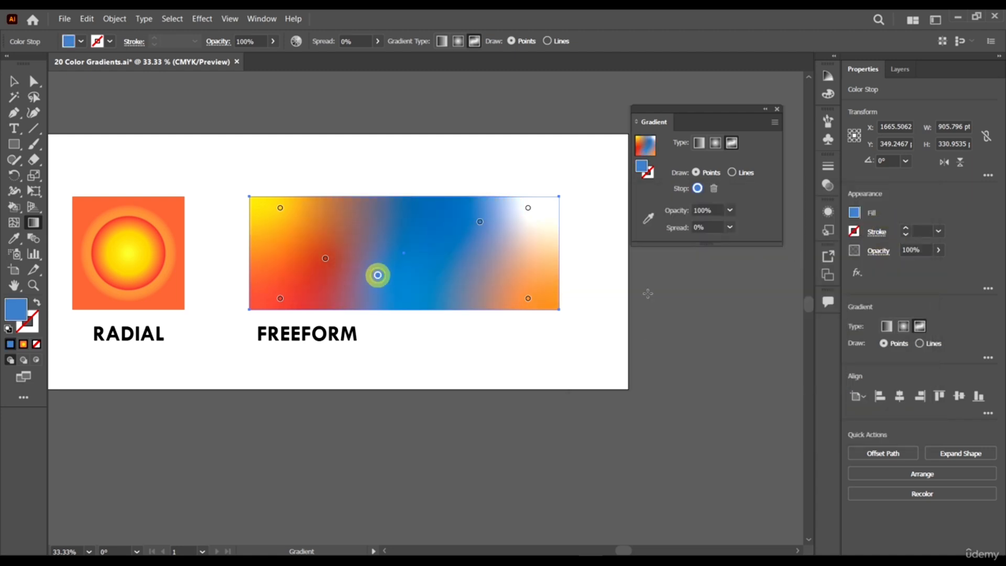
double_click(641, 167)
drag(670, 270, 640, 224)
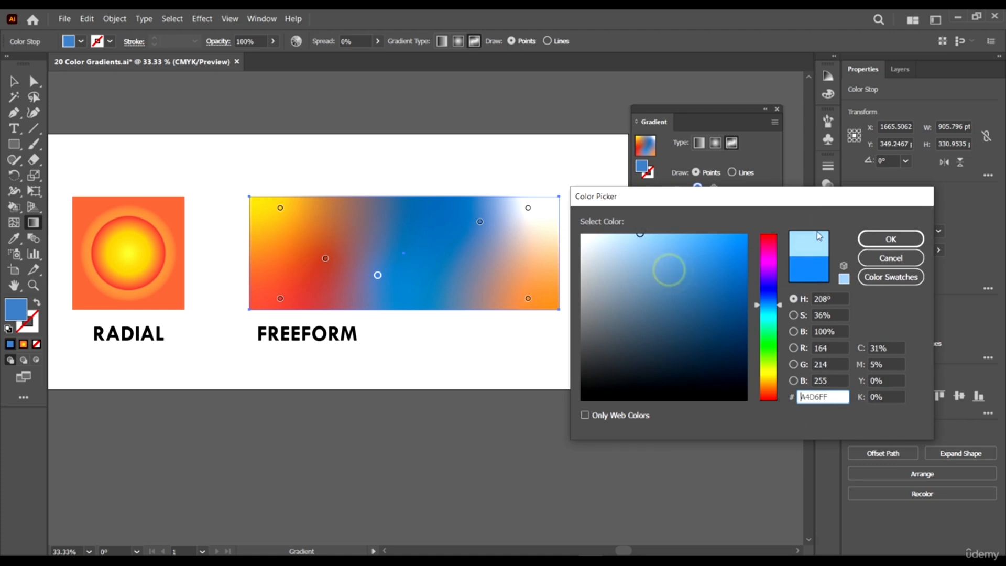
click(891, 239)
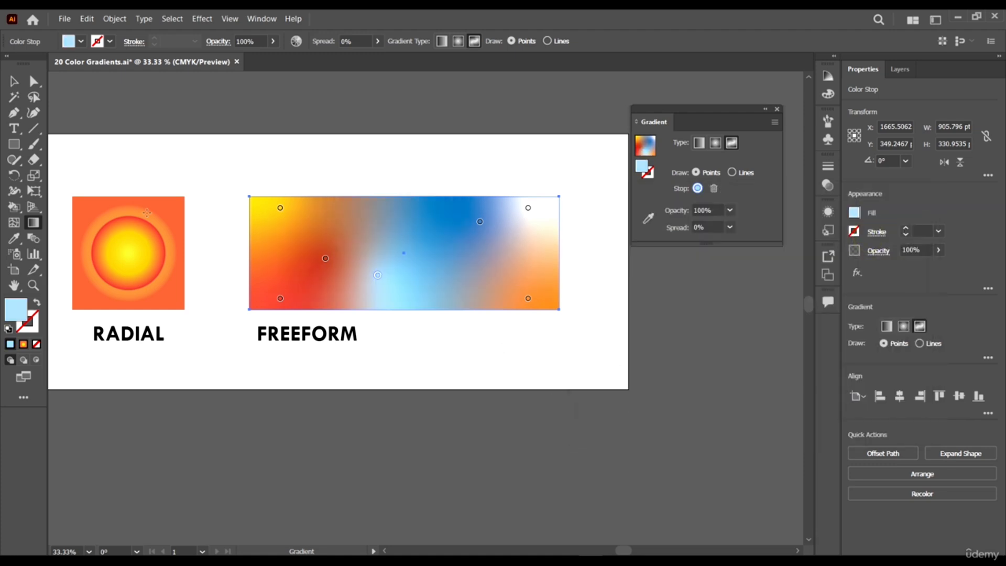
double_click(17, 310)
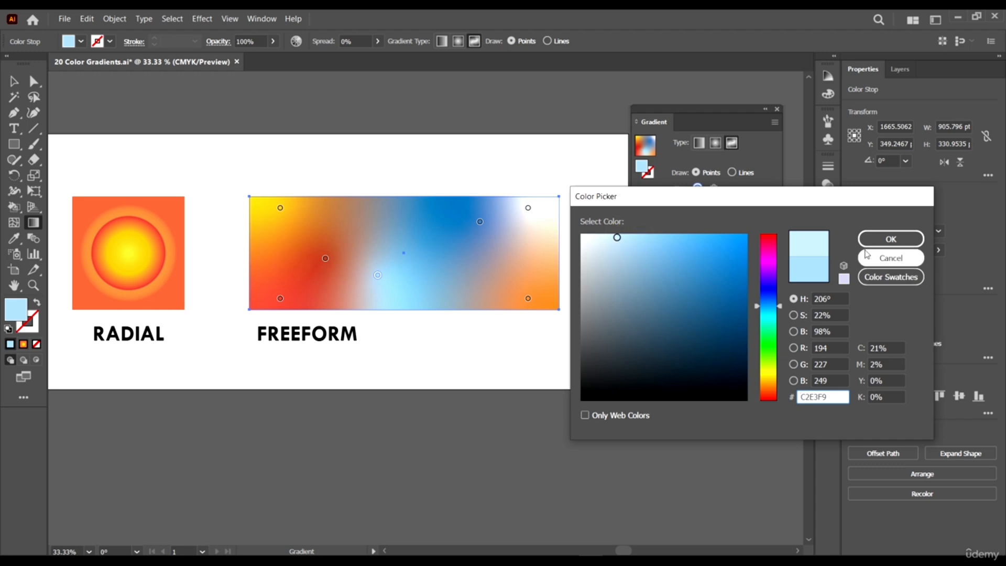
click(891, 258)
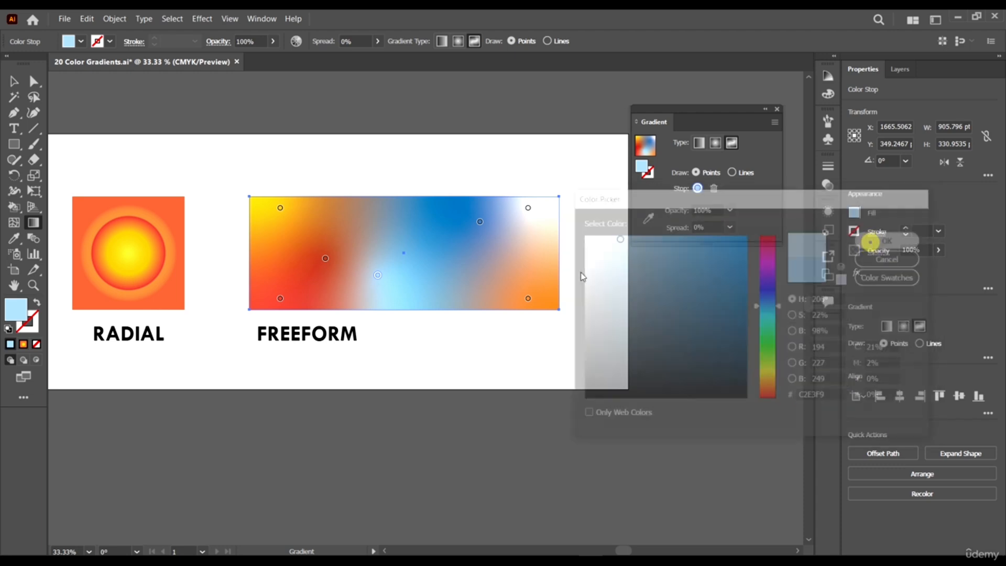
Change the lower-middle color point to pale yellow-green with cyan 14% and yellow 43%
double_click(376, 276)
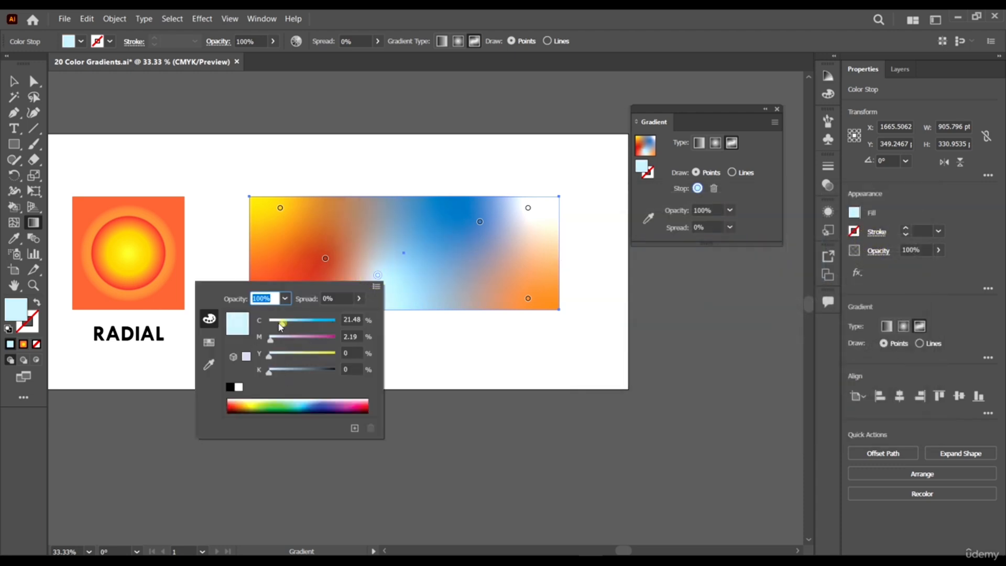
drag(280, 326, 277, 322)
drag(301, 354, 297, 354)
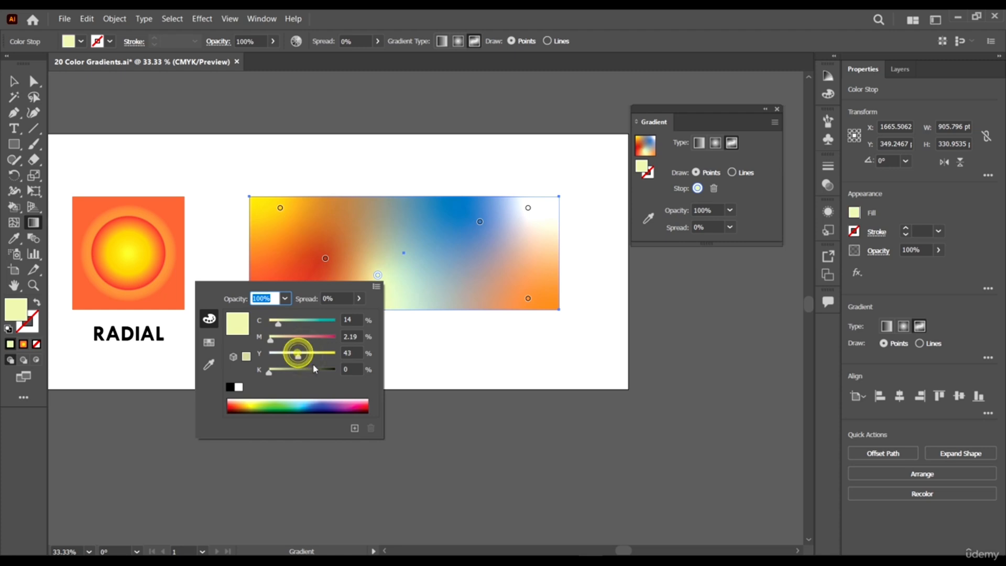
click(624, 10)
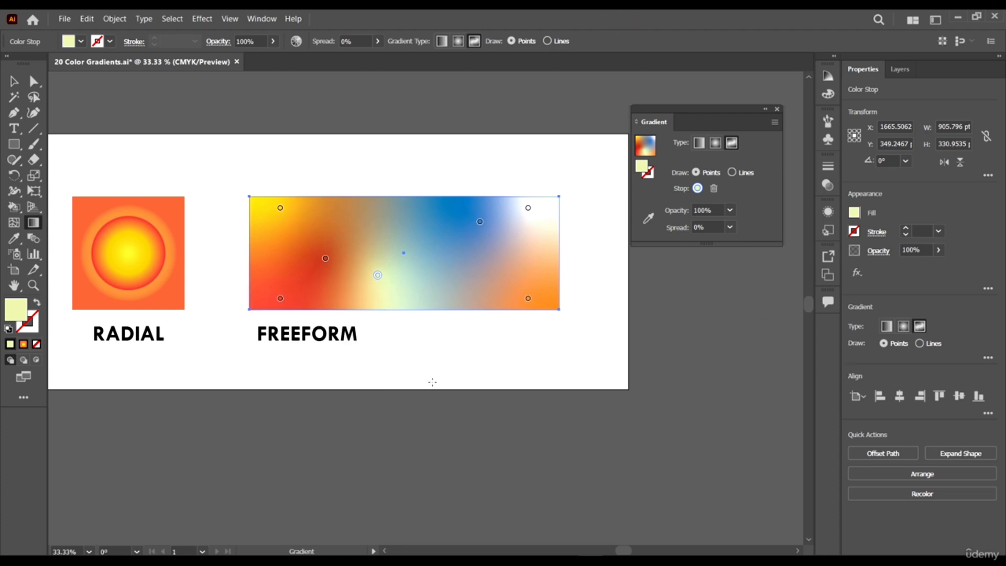
Switch freeform gradient drawing to Lines and place a copy of the multicolored rectangle directly below the artboard
click(732, 173)
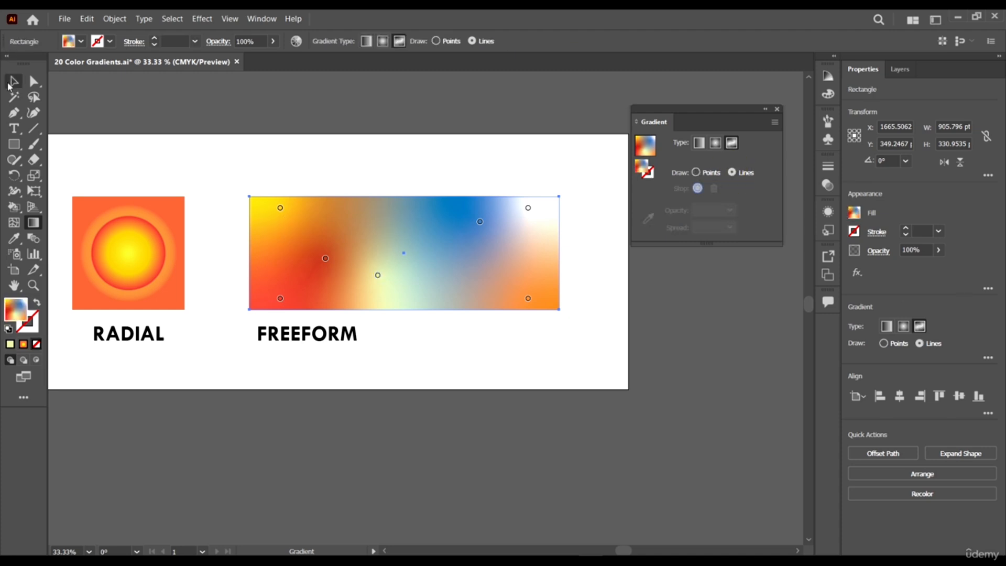
click(13, 81)
key(ctrl+minus)
click(463, 443)
scroll(423, 269, down, 2)
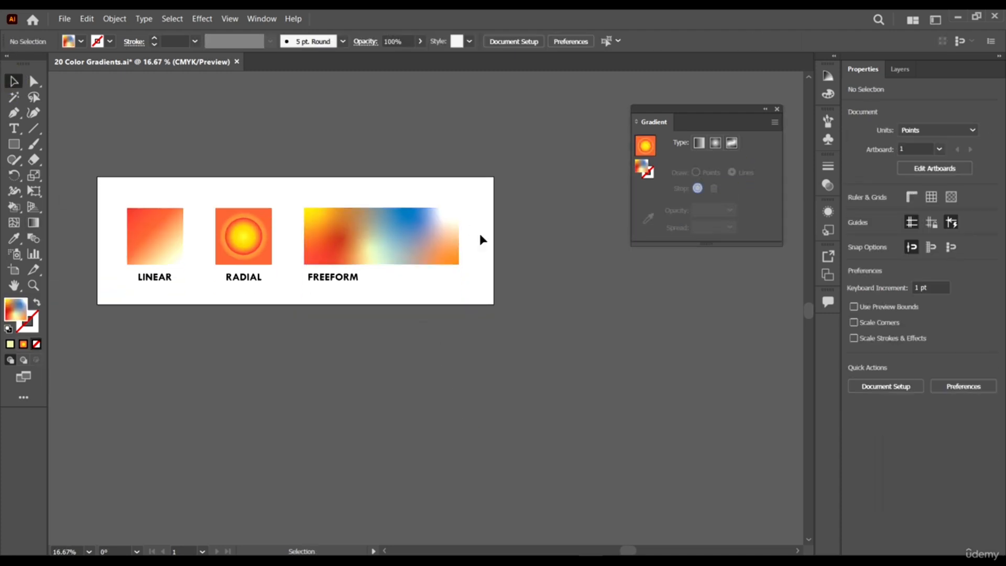
drag(433, 247, 426, 370)
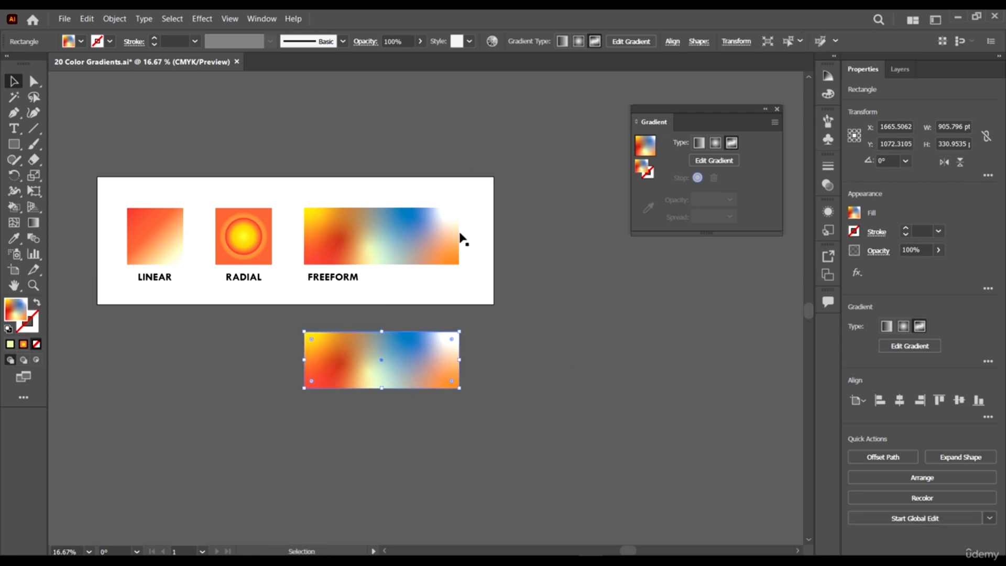
Replace the duplicate rectangle's gradient with a solid red fill
click(76, 42)
click(63, 61)
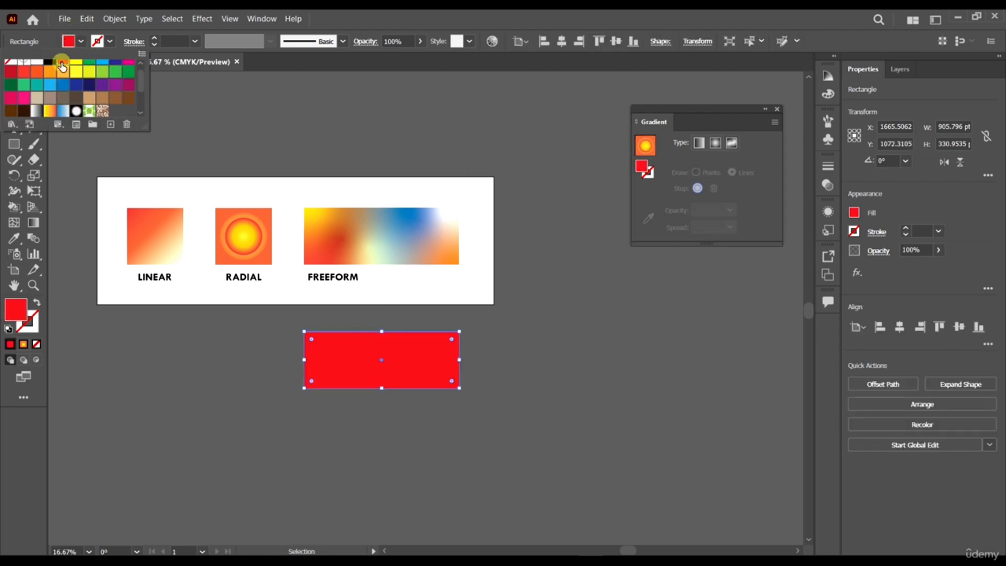
click(564, 418)
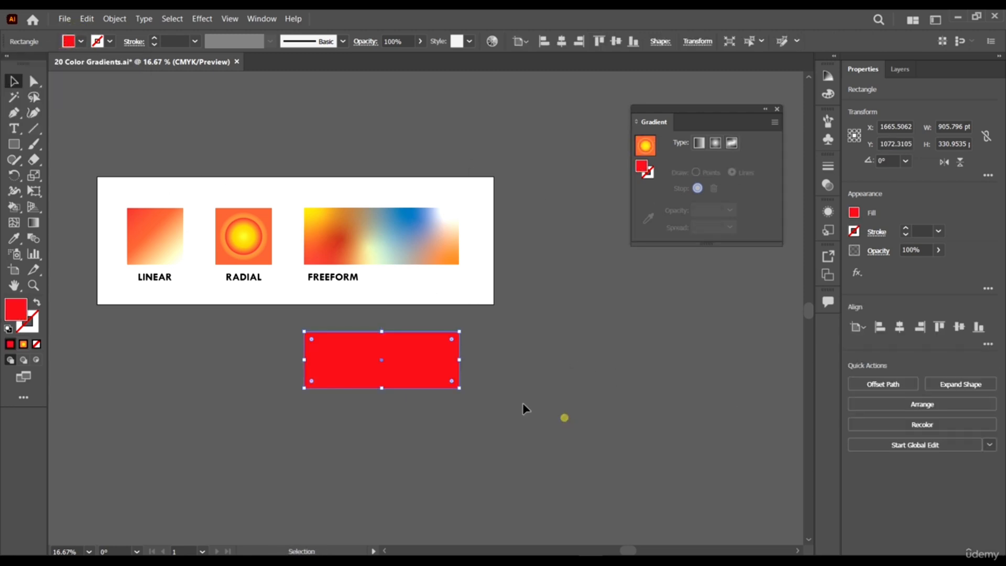
Apply a fresh freeform gradient to the red duplicate rectangle, with Lines as the drawing mode
scroll(416, 374, up, 2)
click(418, 371)
click(733, 143)
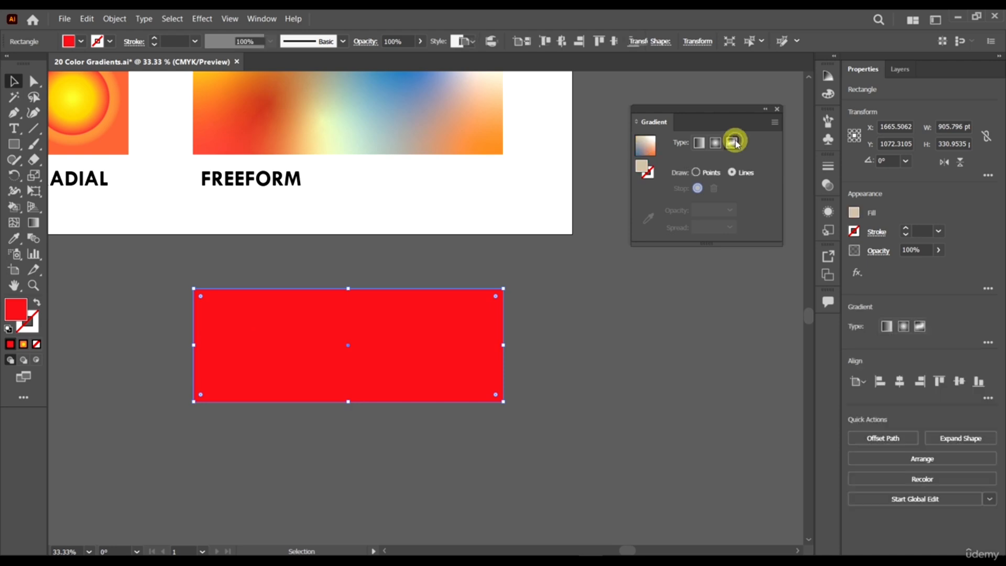
scroll(522, 363, down, 1)
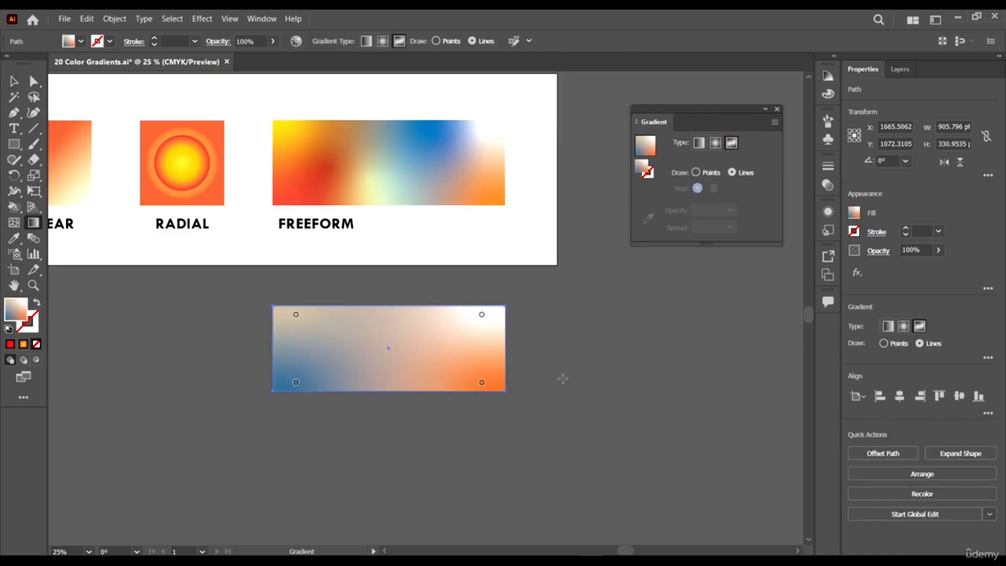
scroll(680, 426, up, 1)
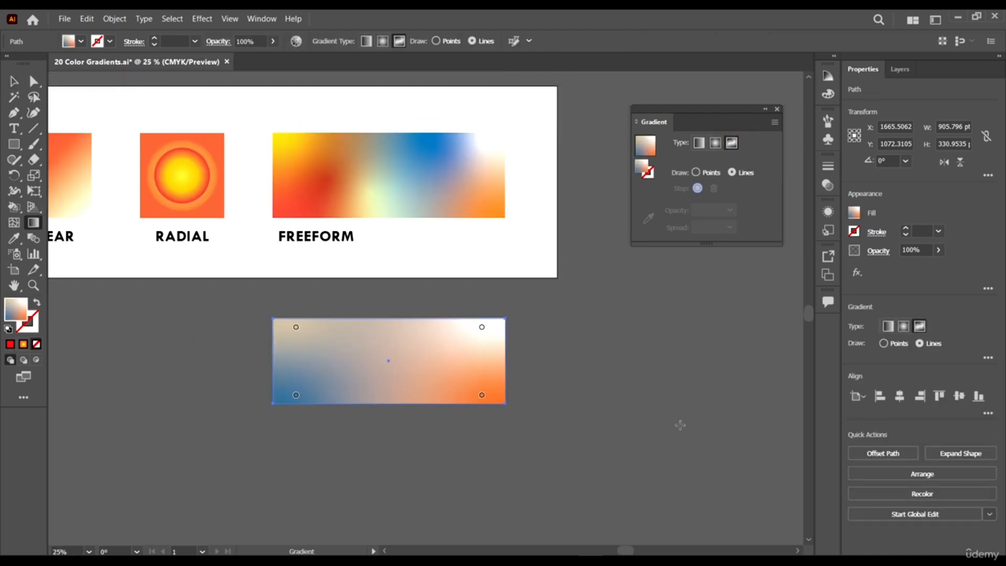
click(732, 173)
Move the duplicate rectangle past the artboard's right edge, level with the original freeform rectangle
scroll(318, 397, up, 1)
key(v)
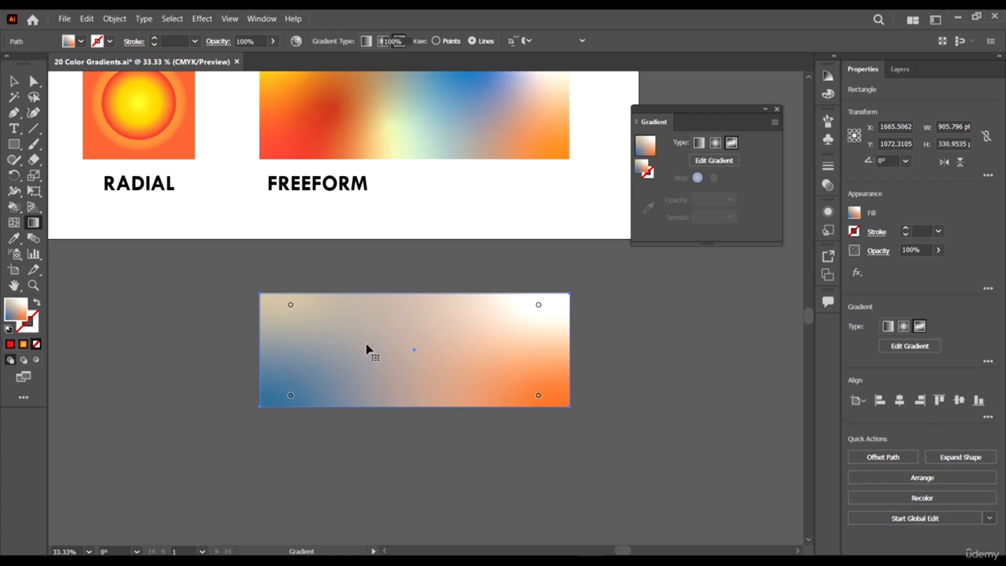
scroll(393, 335, down, 2)
scroll(436, 343, up, 2)
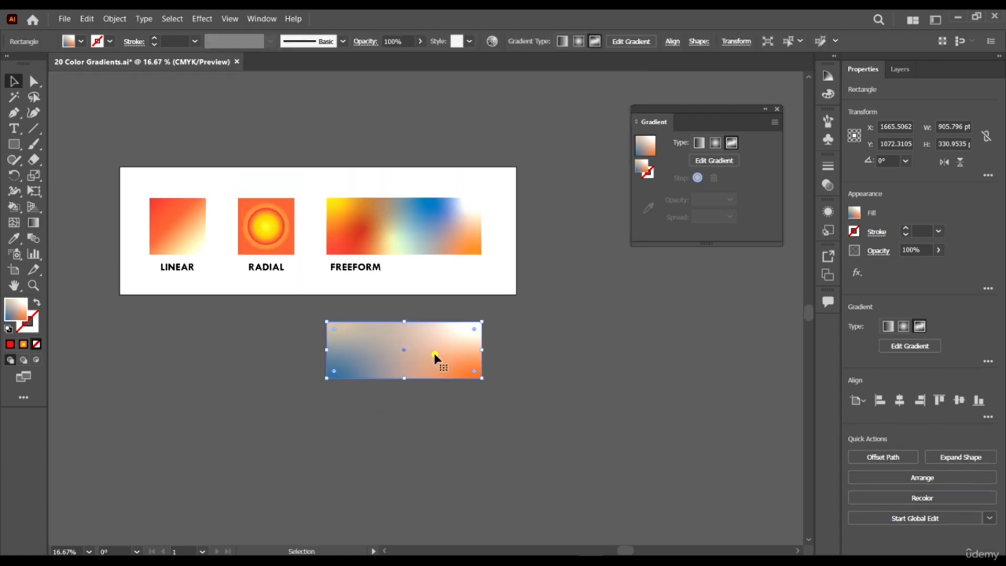
scroll(406, 344, right, 4)
drag(371, 348, 557, 224)
scroll(558, 224, right, 5)
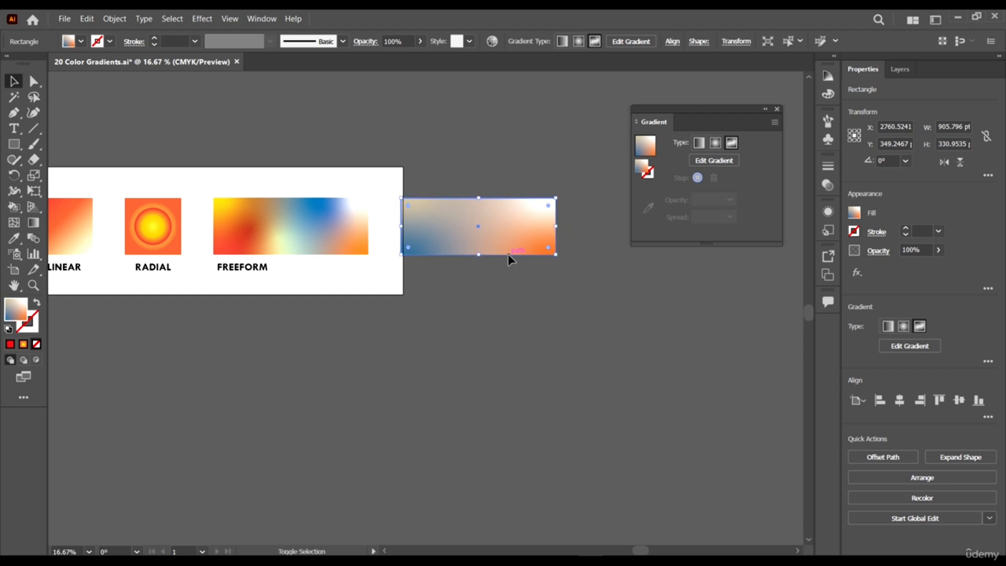
Extend the artboard's right edge beyond the duplicate rectangle, making the artboard about 3393 pt wide
key(shift+o)
drag(404, 231, 600, 247)
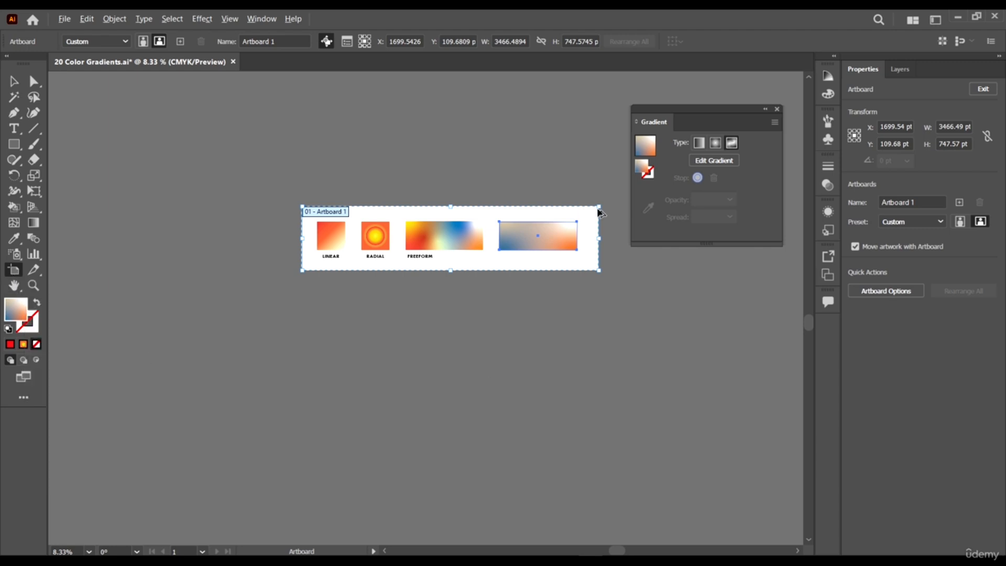
scroll(602, 213, up, 3)
scroll(582, 313, up, 2)
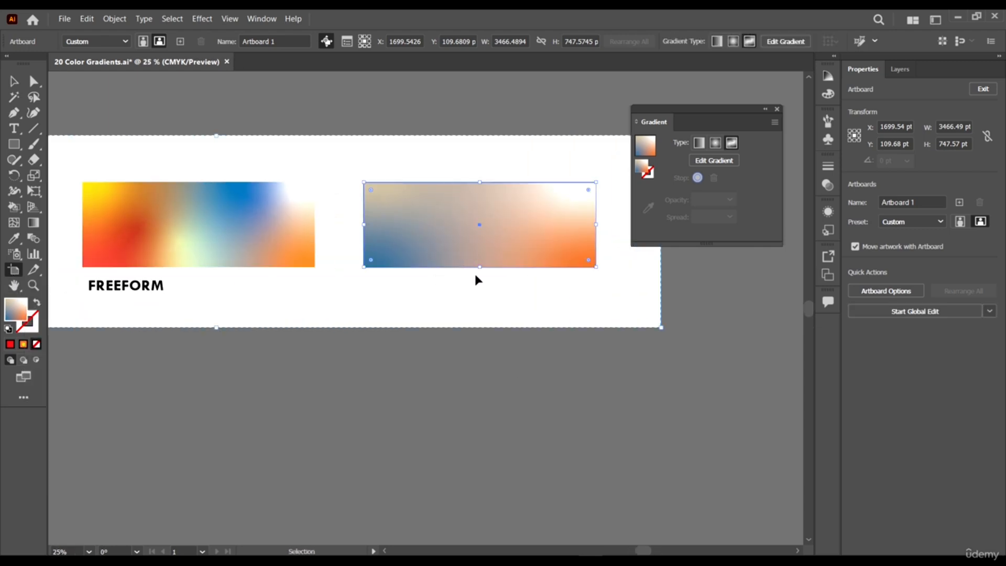
scroll(477, 277, left, 2)
scroll(479, 282, down, 1)
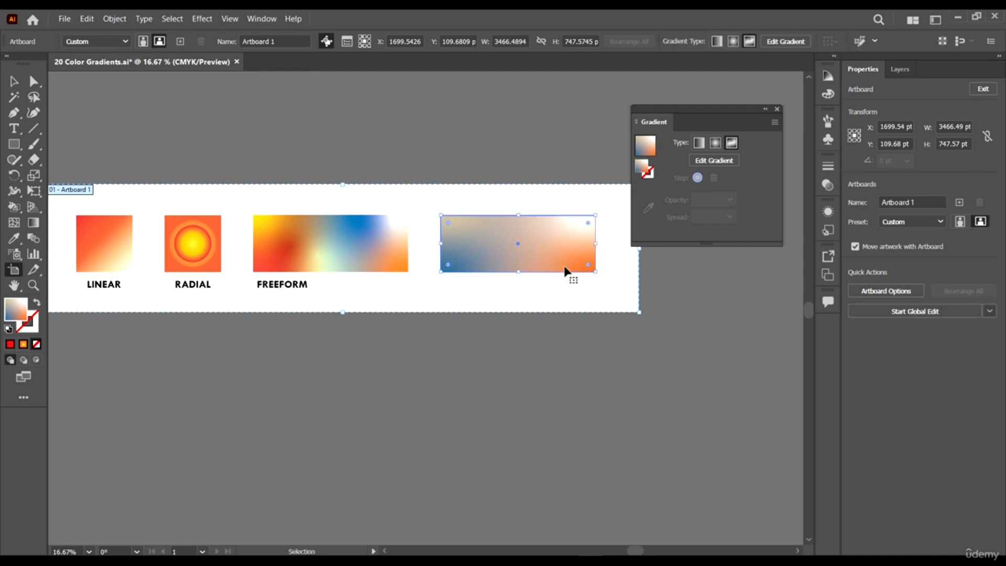
scroll(565, 262, right, 2)
drag(600, 249, 589, 250)
scroll(589, 267, down, 3)
scroll(589, 267, up, 5)
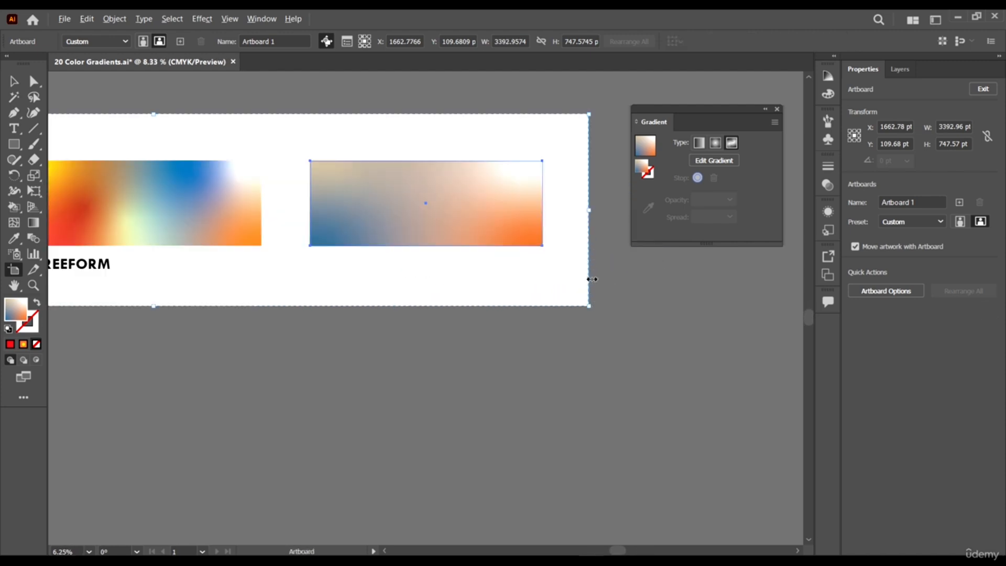
Exit artboard editing and open the duplicate rectangle's freeform gradient for editing, with Lines as the drawing mode
click(12, 82)
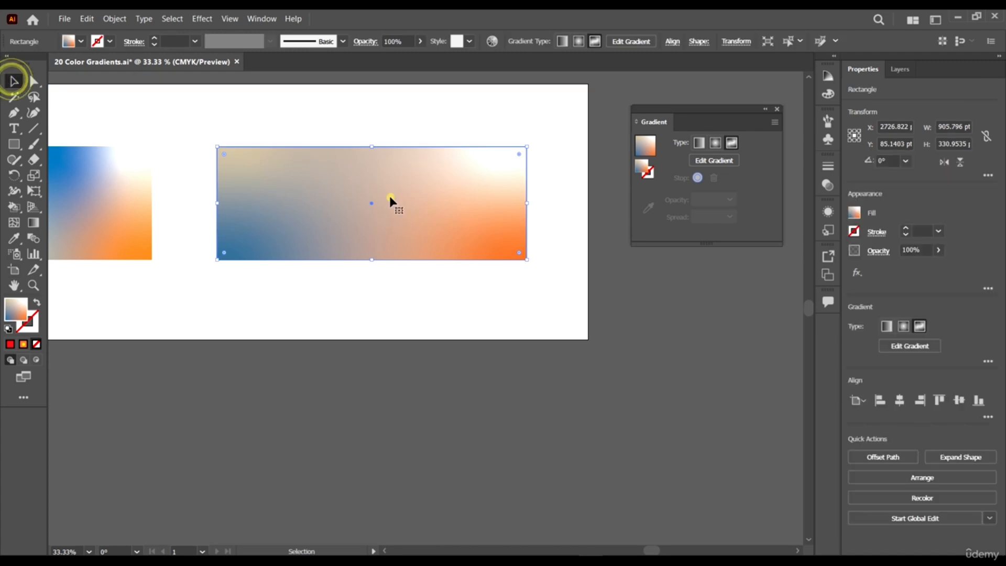
click(427, 335)
click(400, 245)
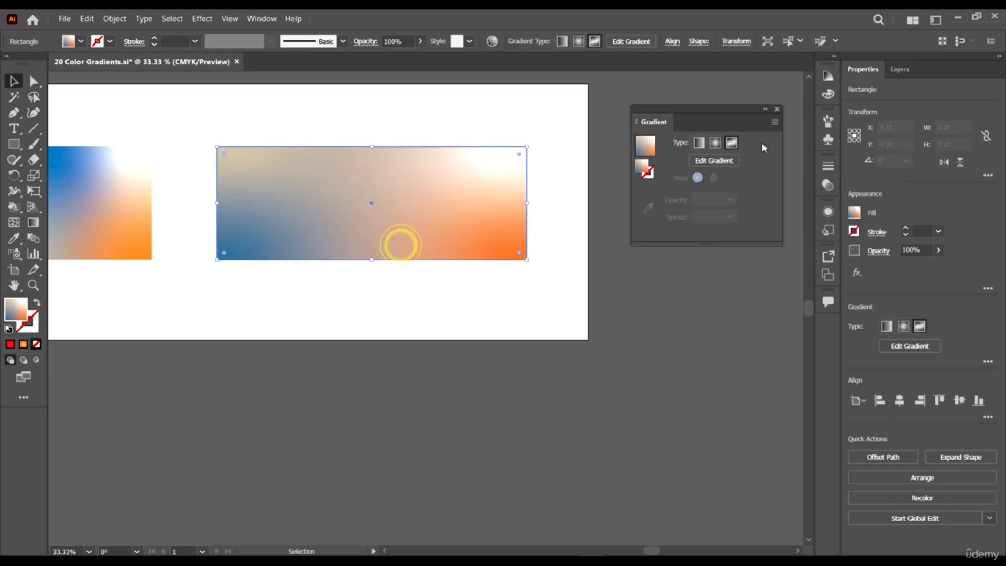
click(721, 161)
scroll(348, 222, down, 1)
scroll(474, 191, up, 1)
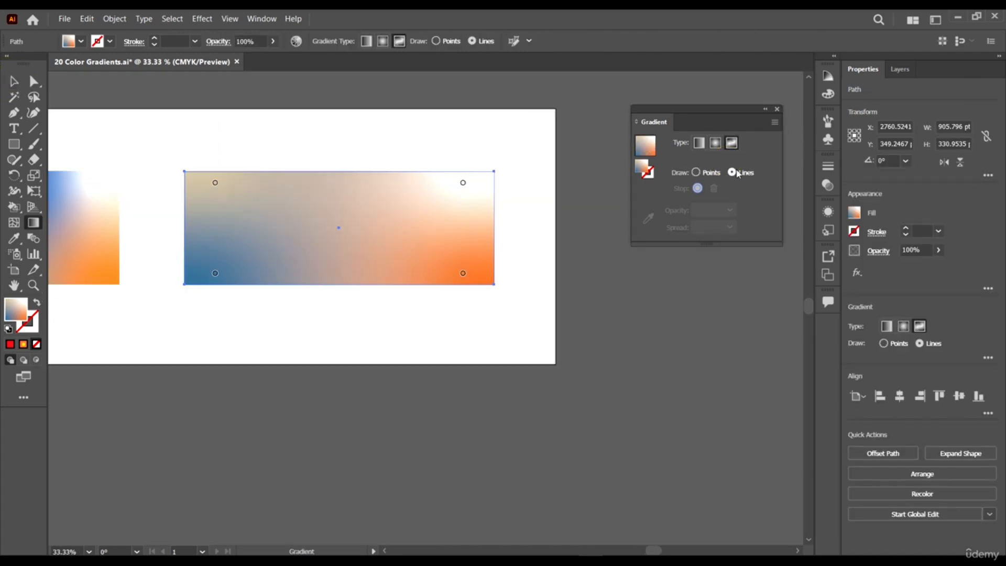
scroll(255, 212, up, 1)
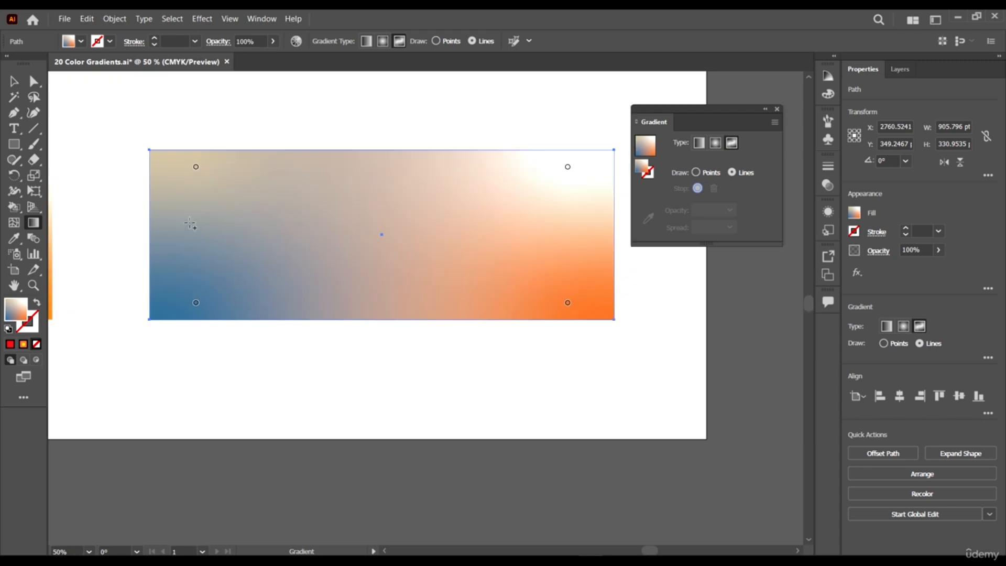
Draw a wavy freeform gradient line of 12 stops across the rectangle, curling back near its lower-right corner, and finish the line
click(174, 264)
click(222, 226)
click(262, 252)
click(313, 283)
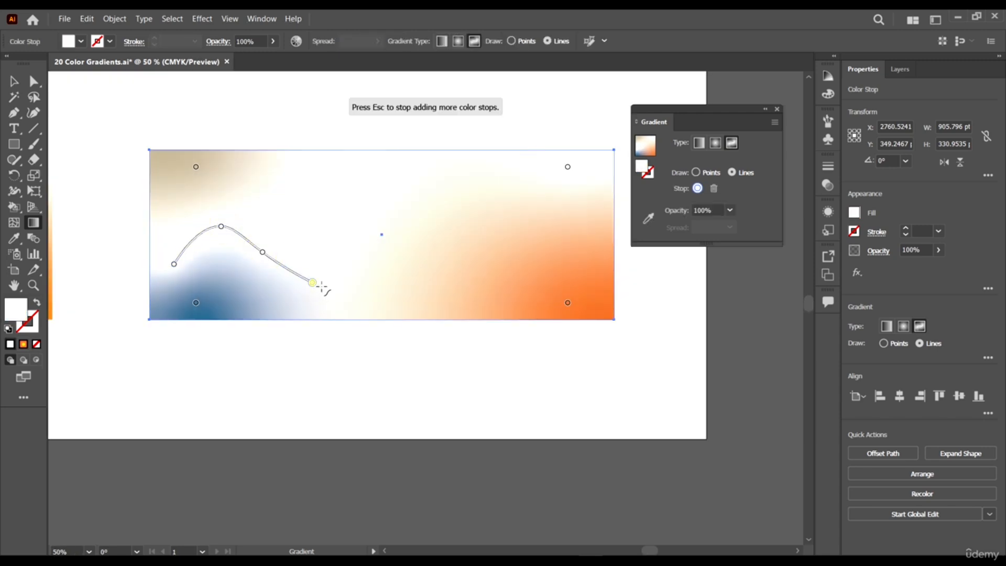
click(338, 259)
click(343, 221)
click(456, 194)
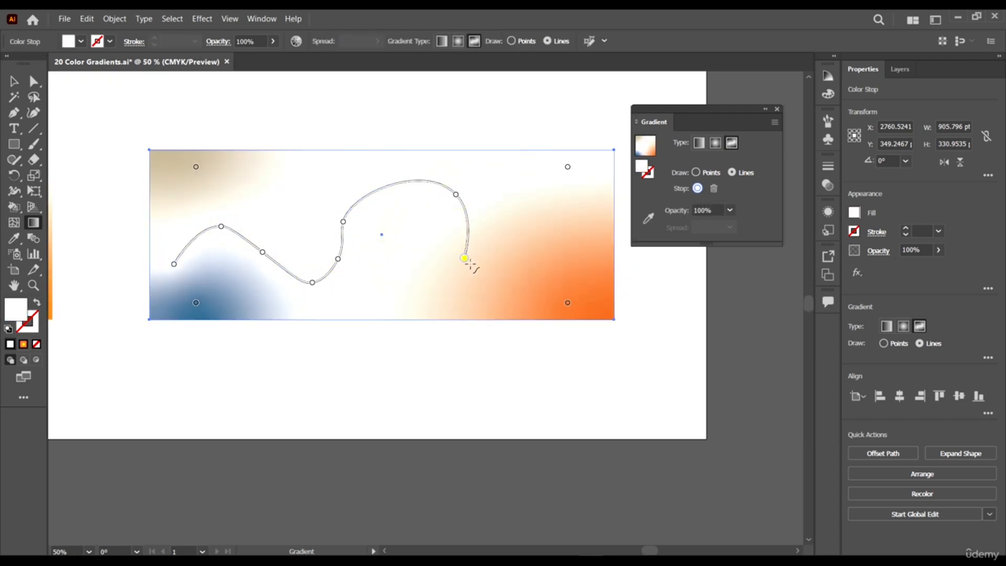
click(464, 258)
click(507, 266)
click(542, 218)
click(594, 243)
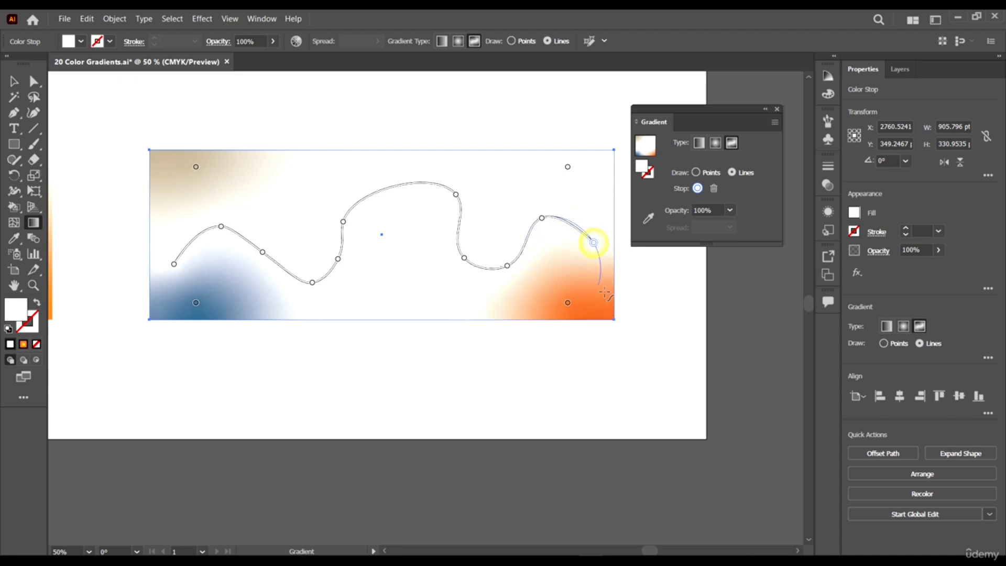
click(540, 288)
click(14, 81)
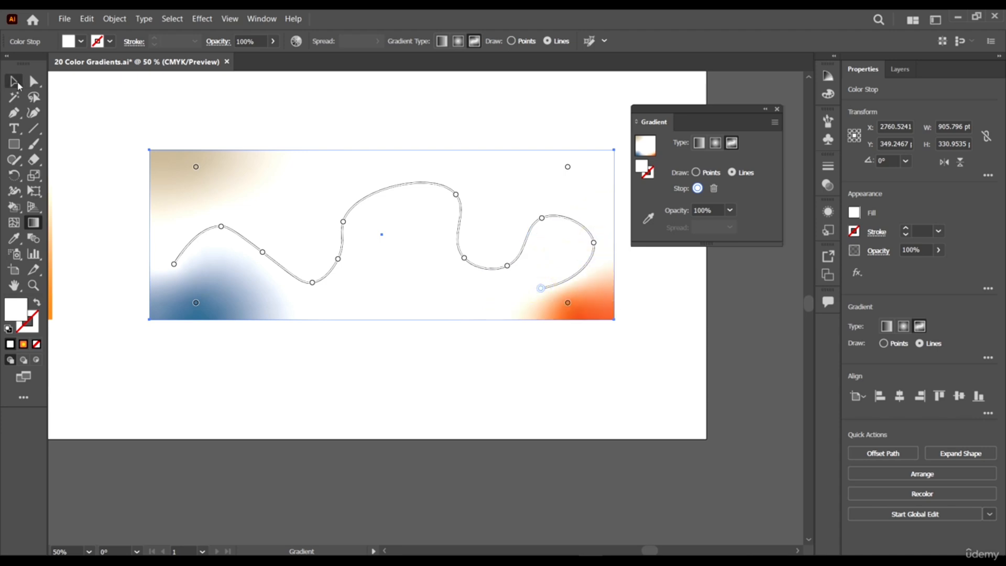
click(462, 225)
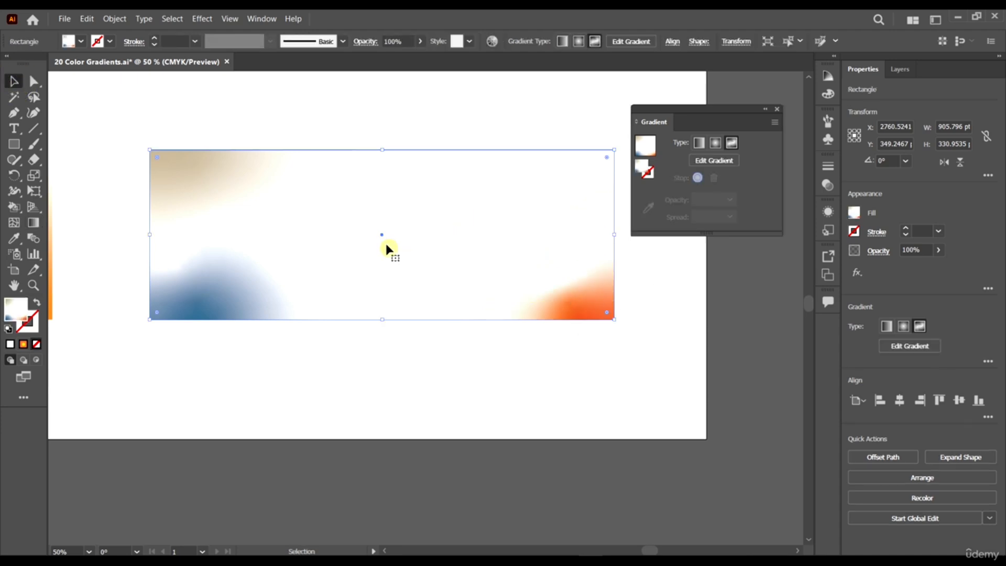
Reopen the gradient for editing, shifting the line's sixth stop slightly right and the first trough's stop slightly down and left
click(714, 160)
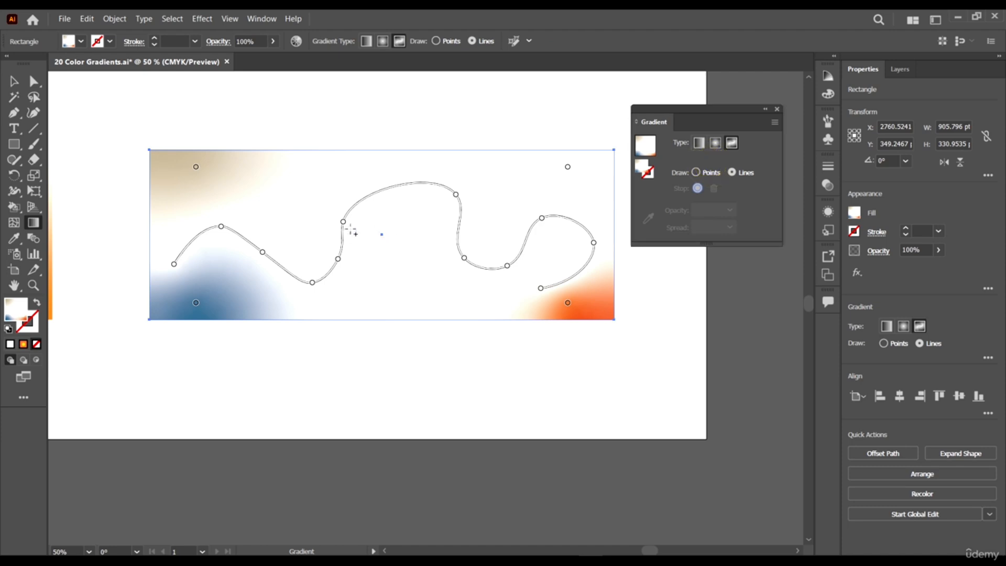
click(343, 222)
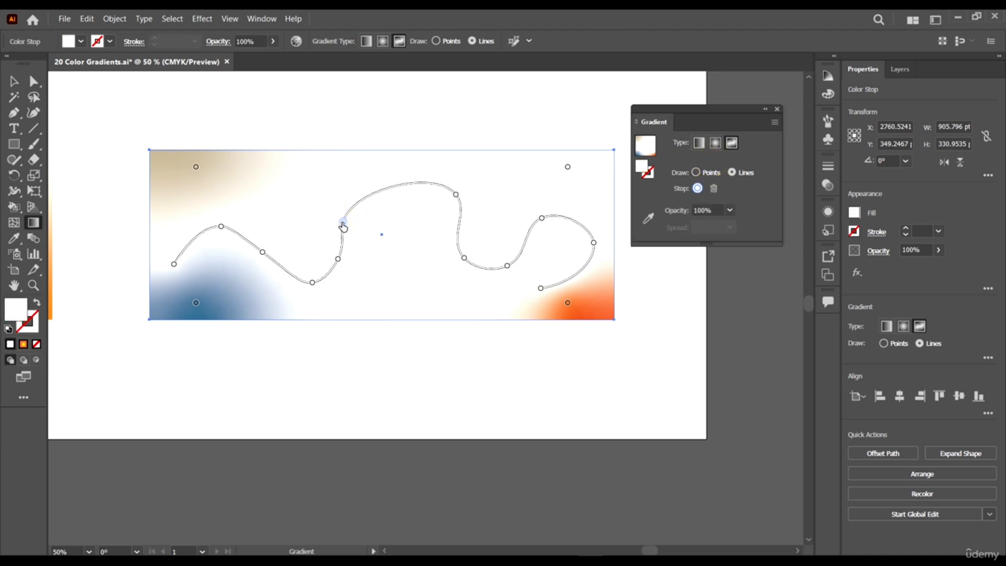
drag(343, 222, 365, 220)
mouse_move(311, 285)
mouse_down()
mouse_move(294, 303)
mouse_move(305, 295)
mouse_up()
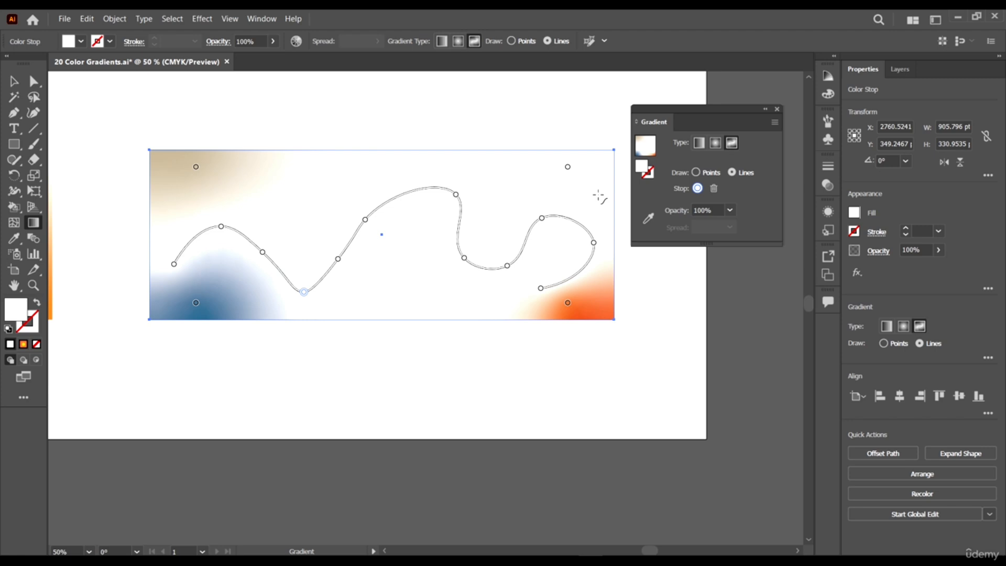
Color the stop in the line's first trough bright blue, 1D9BEF
double_click(23, 313)
drag(718, 263, 727, 244)
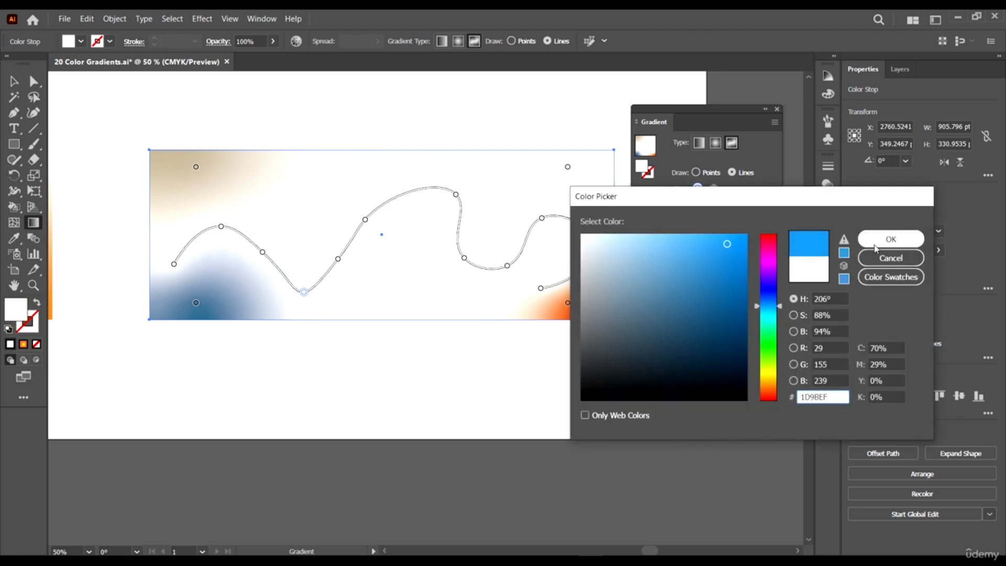
click(891, 239)
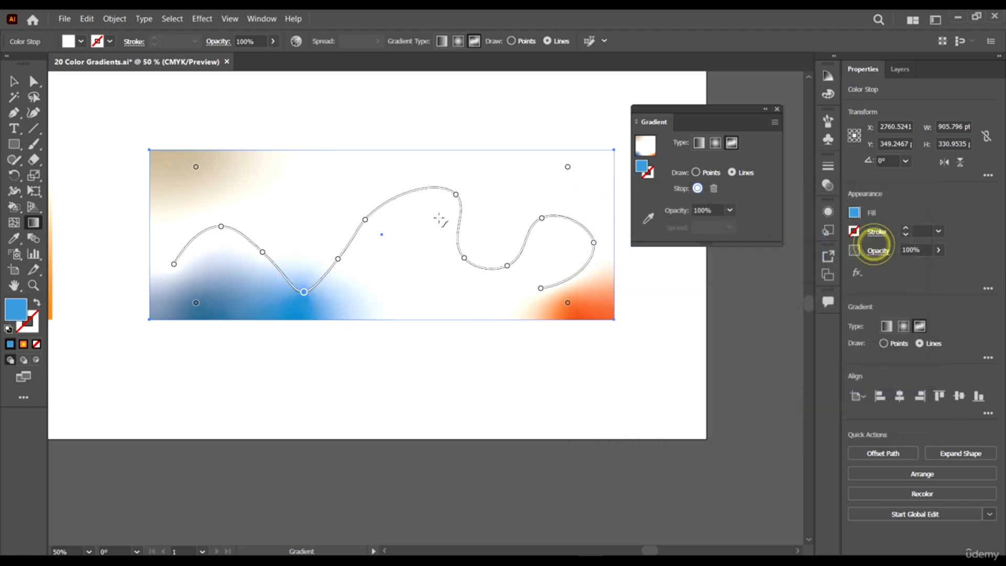
Color the stop at the line's central crest dark magenta by raising its magenta and black values
double_click(455, 195)
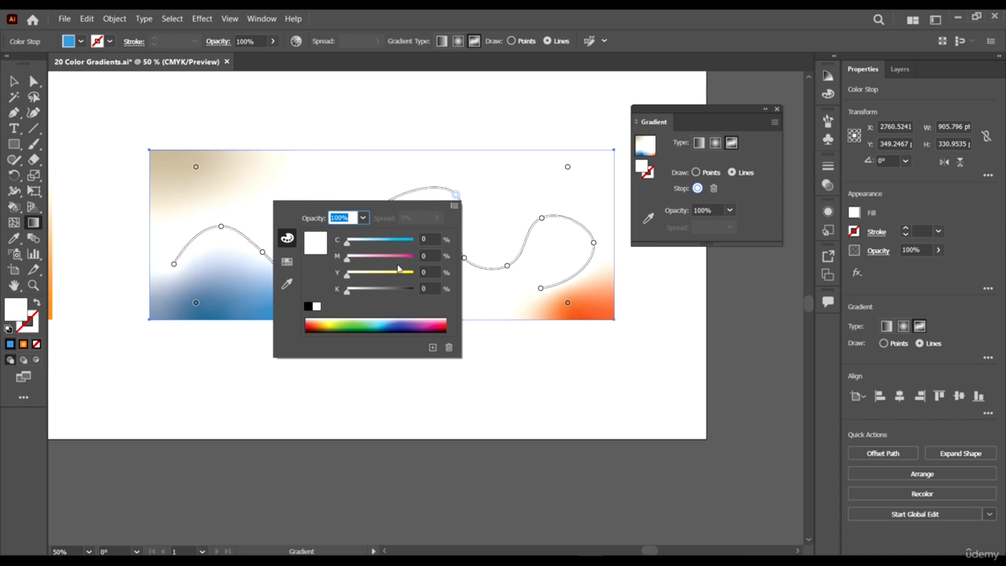
click(404, 256)
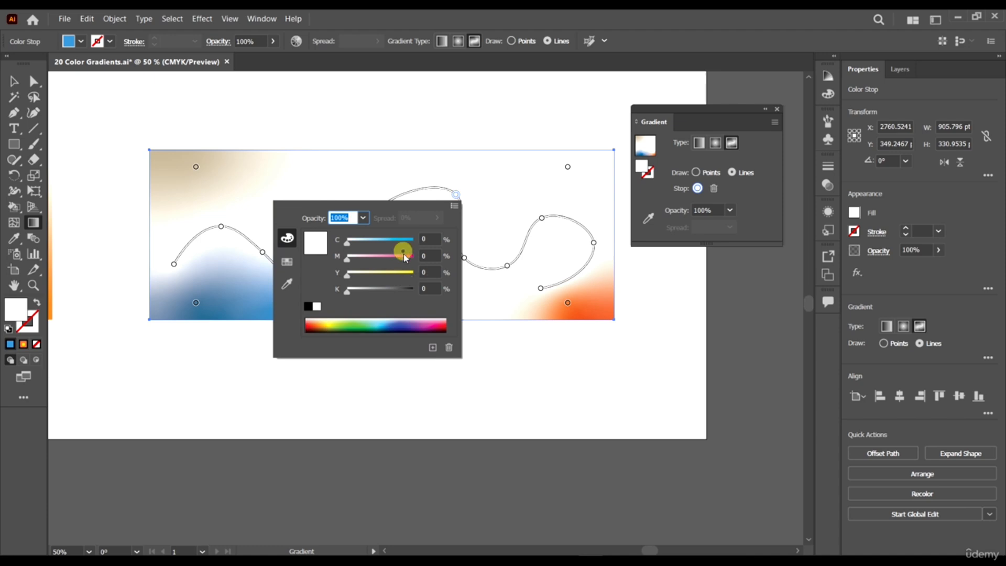
click(382, 290)
click(381, 290)
click(643, 13)
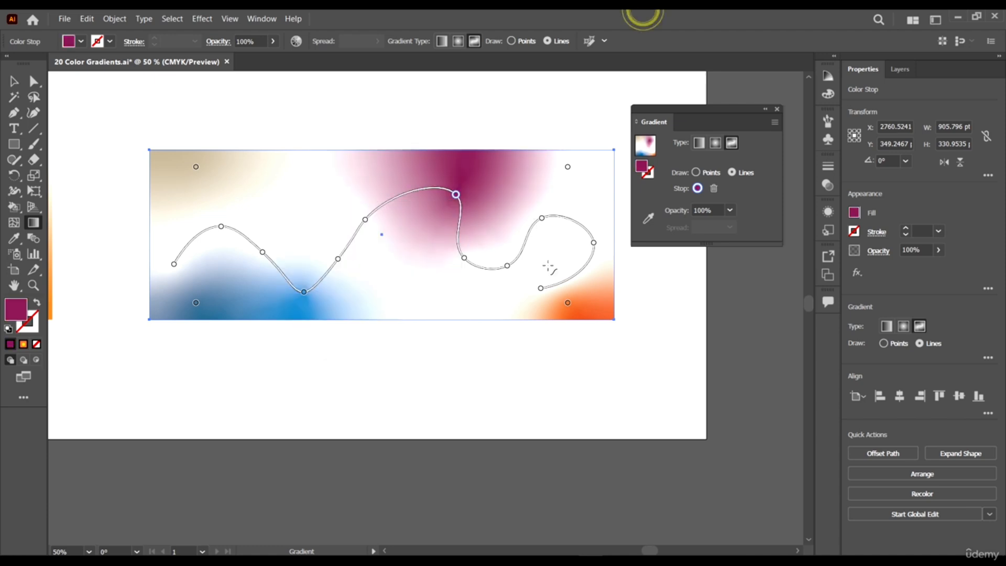
Move the dark magenta stop slightly left and the blue stop slightly left to reshape the gradient line
drag(456, 194, 446, 194)
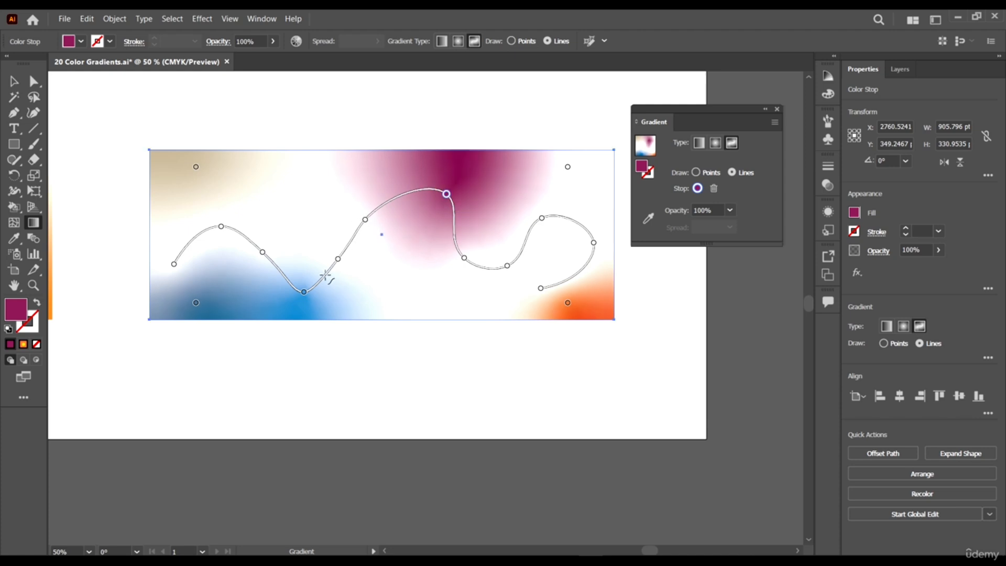
scroll(326, 275, up, 1)
drag(305, 317, 298, 311)
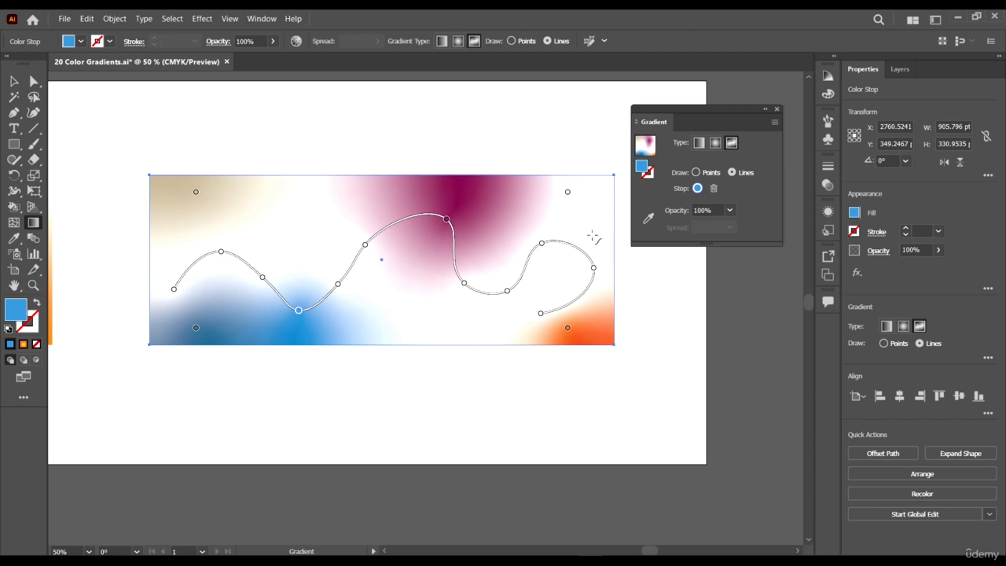
Color the line's rightmost stop dark navy from the spectrum, at C 96.47, M 100, Y 18.82, K 24.71
click(594, 270)
double_click(594, 268)
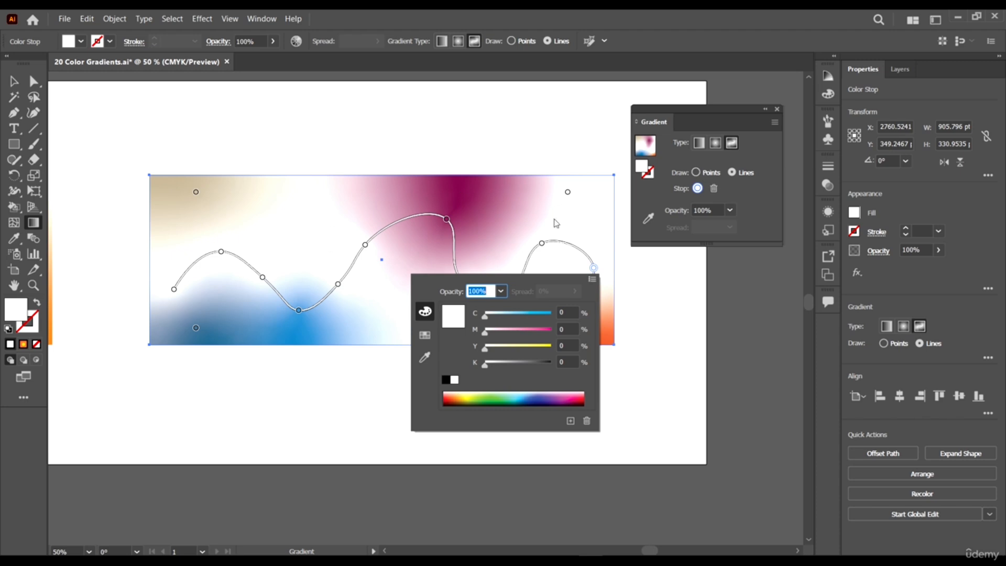
click(543, 398)
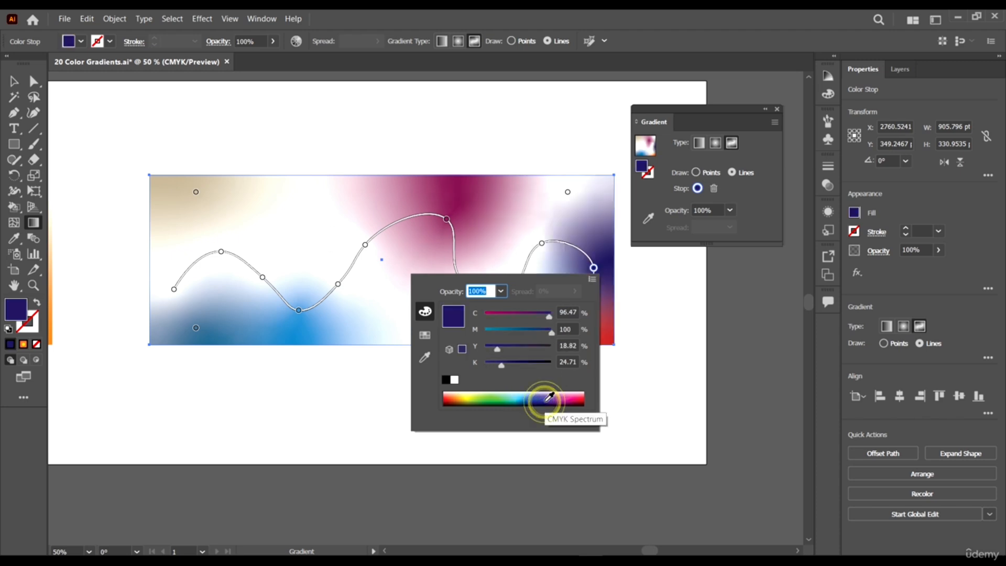
click(692, 14)
scroll(555, 285, up, 2)
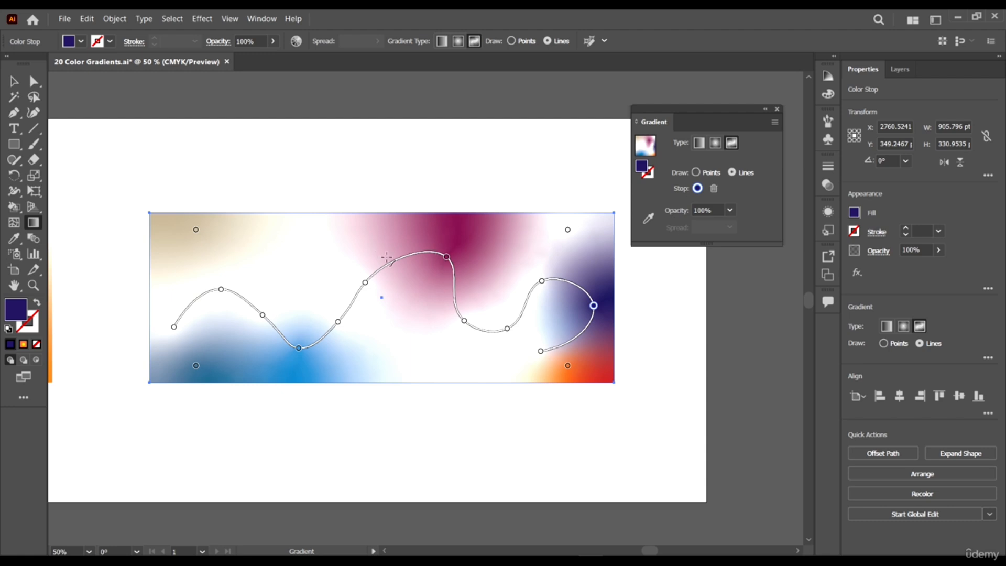
Reshape the line by moving the magenta stop down-left, the stop before it down, the third stop down and the first crest's stop up
drag(444, 257, 424, 267)
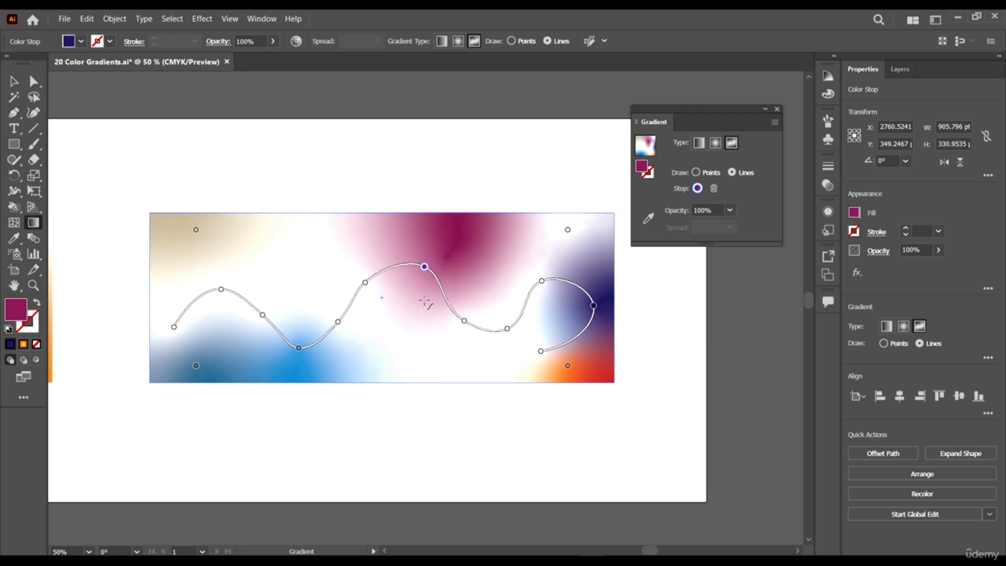
drag(364, 283, 367, 294)
mouse_move(263, 315)
mouse_down()
mouse_move(244, 322)
mouse_move(256, 333)
mouse_up()
drag(220, 290, 215, 273)
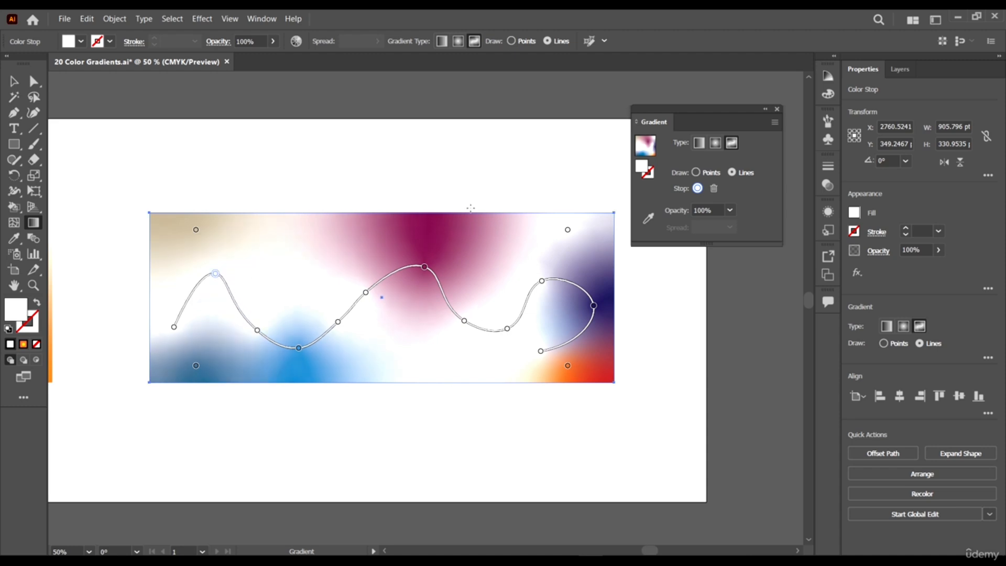
Color the stop at the line's first crest purple, 9C35B5
double_click(23, 316)
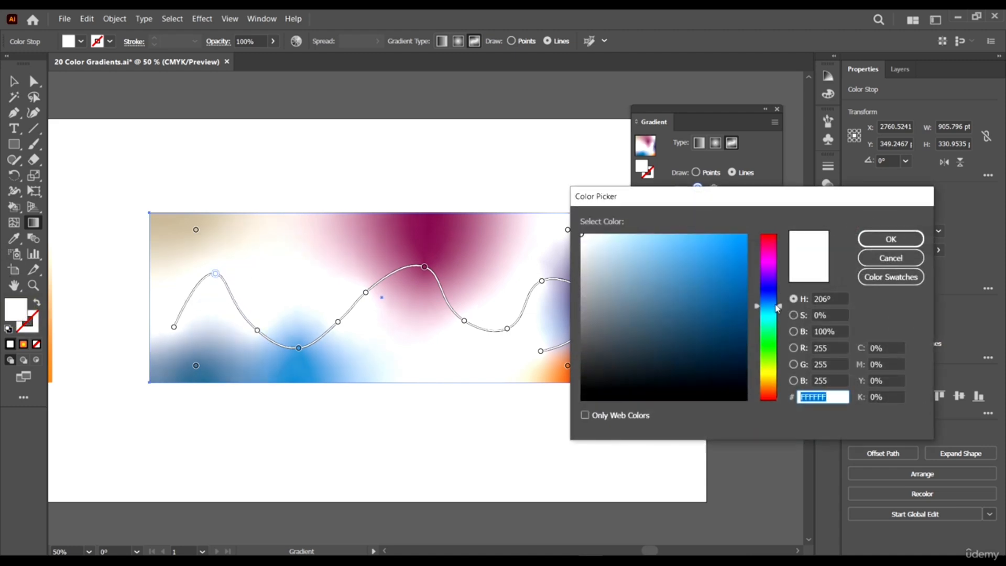
drag(779, 304, 778, 268)
click(698, 281)
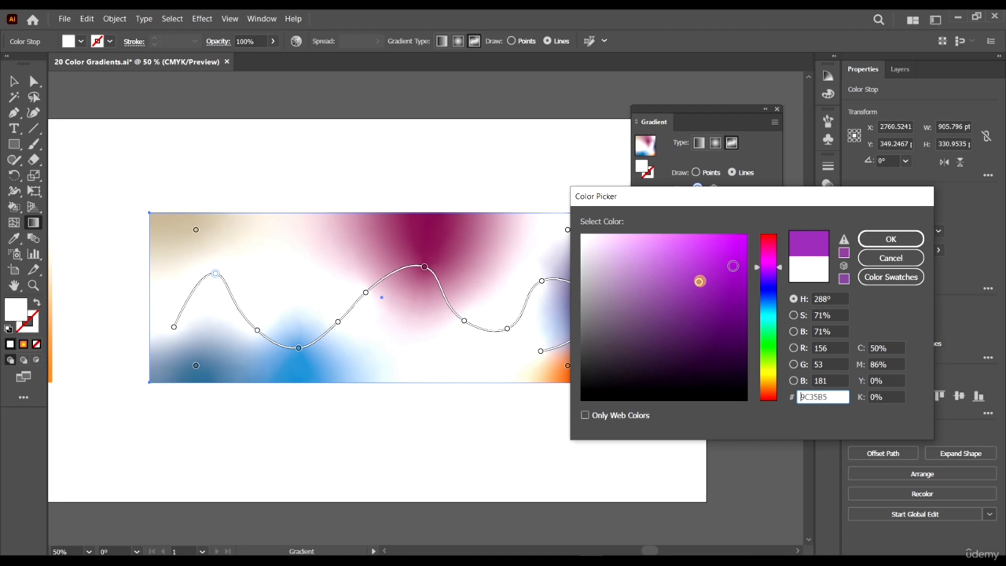
click(888, 238)
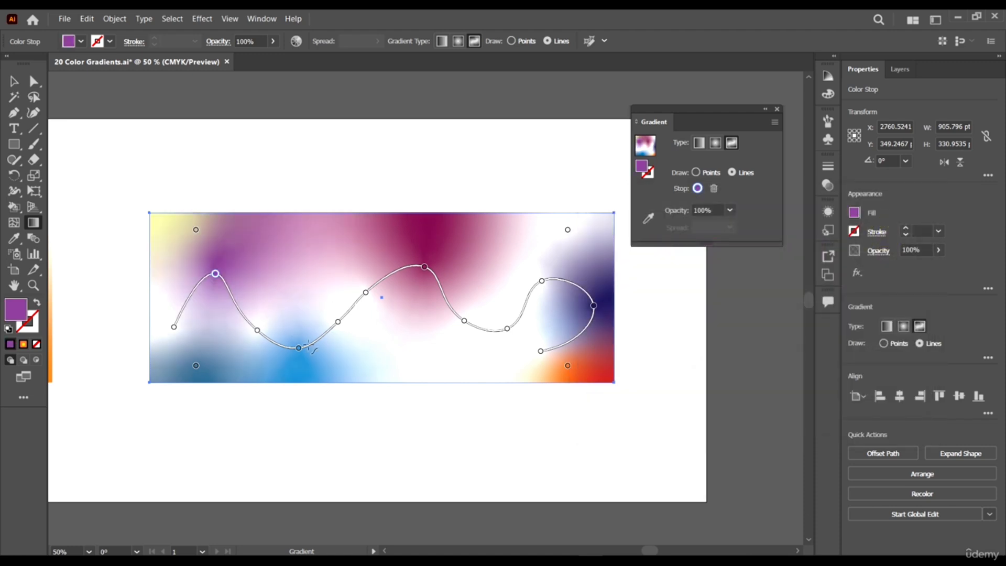
Color the stop just before the dark magenta one pinkish red from the spectrum, at M 93.73 and Y 47.06
double_click(367, 294)
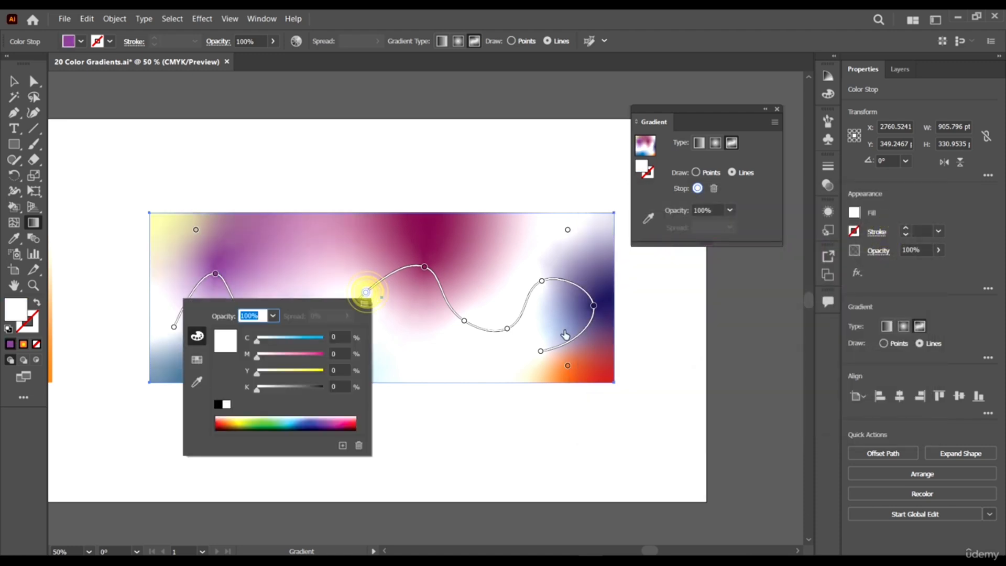
click(350, 419)
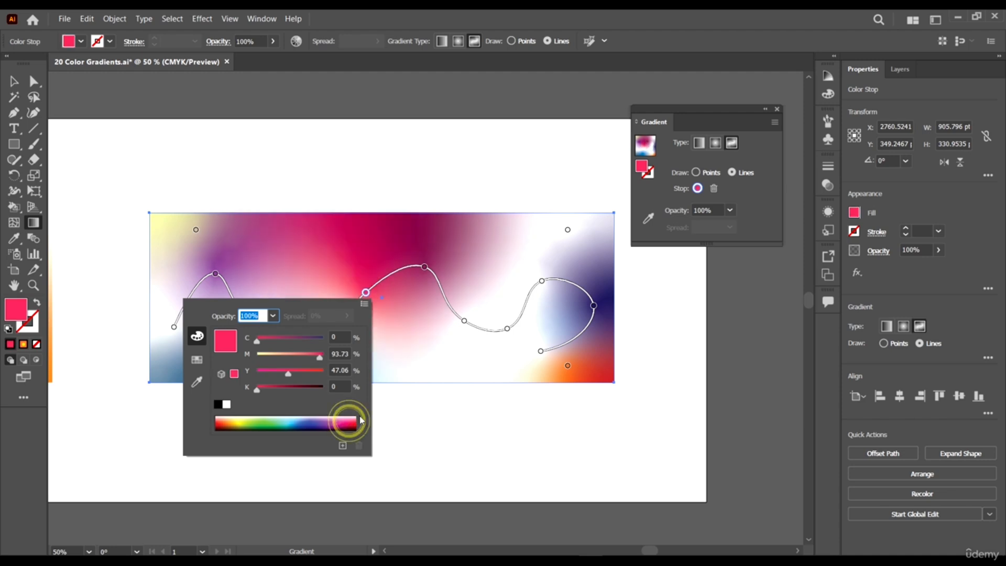
click(514, 91)
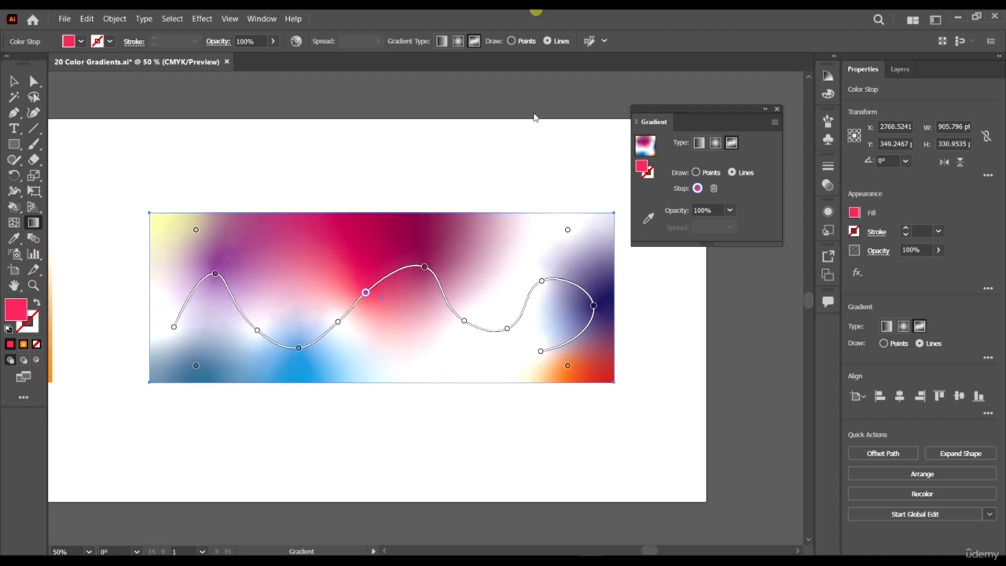
Set the magenta value of the separate stop near the rectangle's upper-left corner to 80% without extending a line from it
double_click(196, 230)
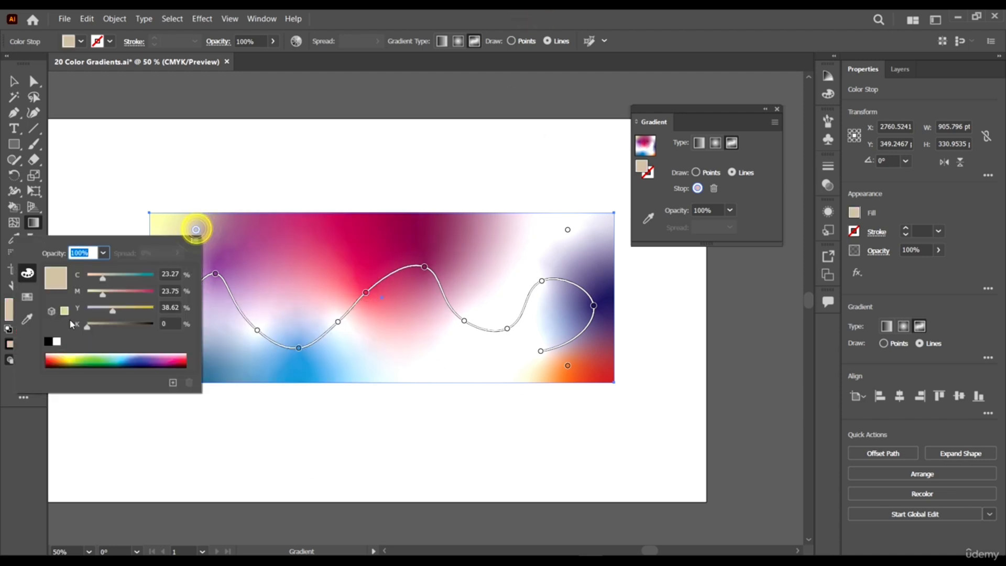
drag(147, 298, 142, 295)
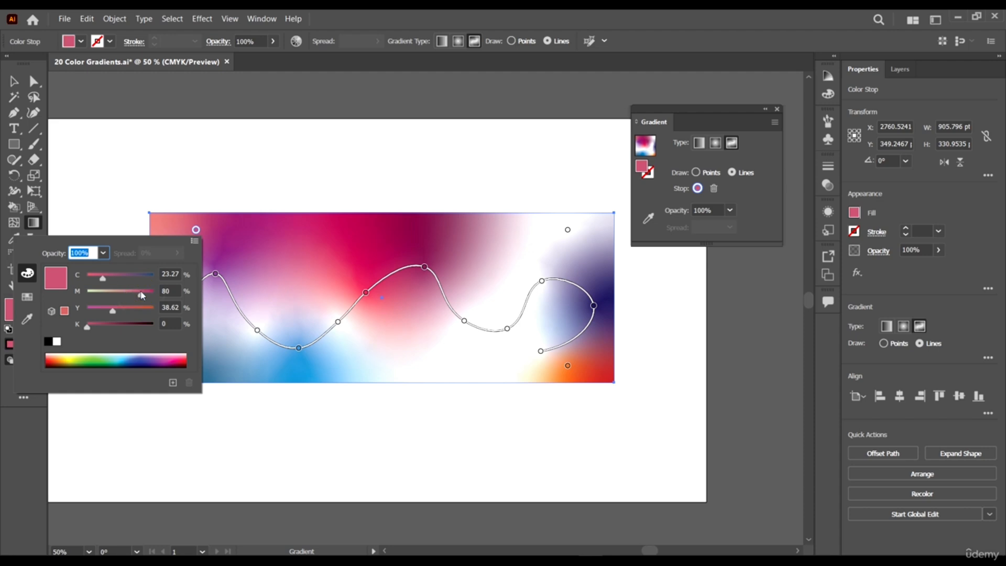
click(551, 16)
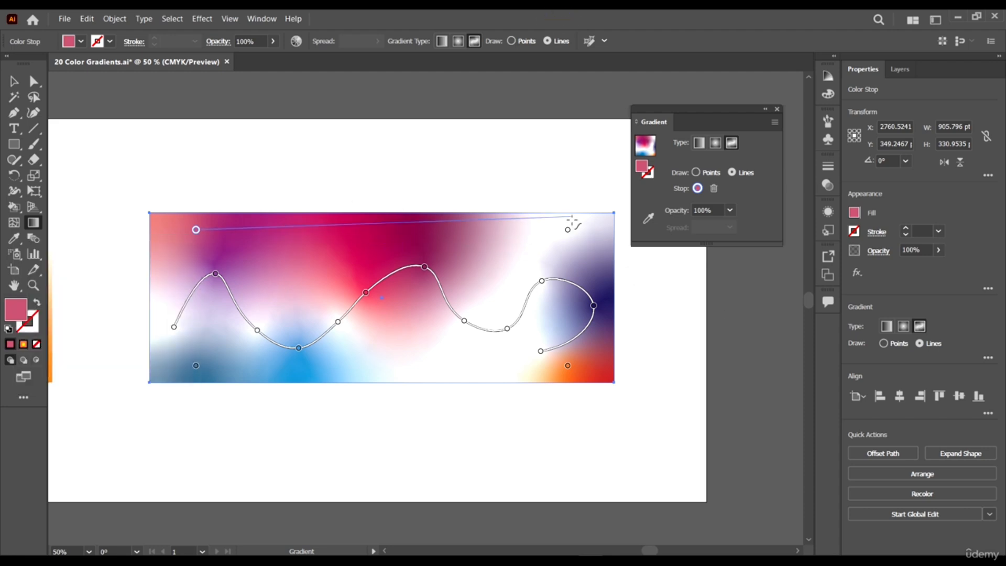
key(Escape)
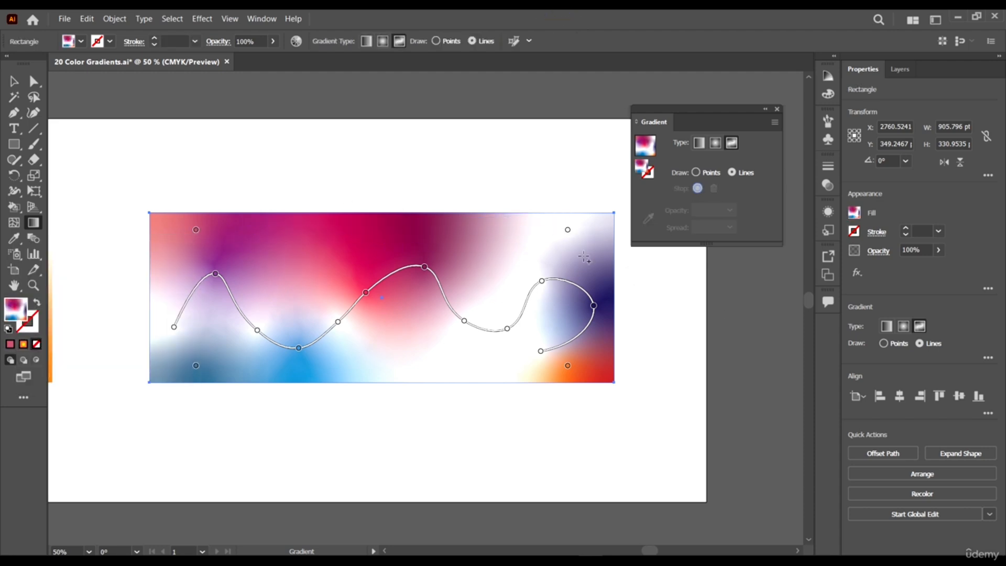
Color the separate stop near the rectangle's upper-right corner blue, 256EA0
click(568, 231)
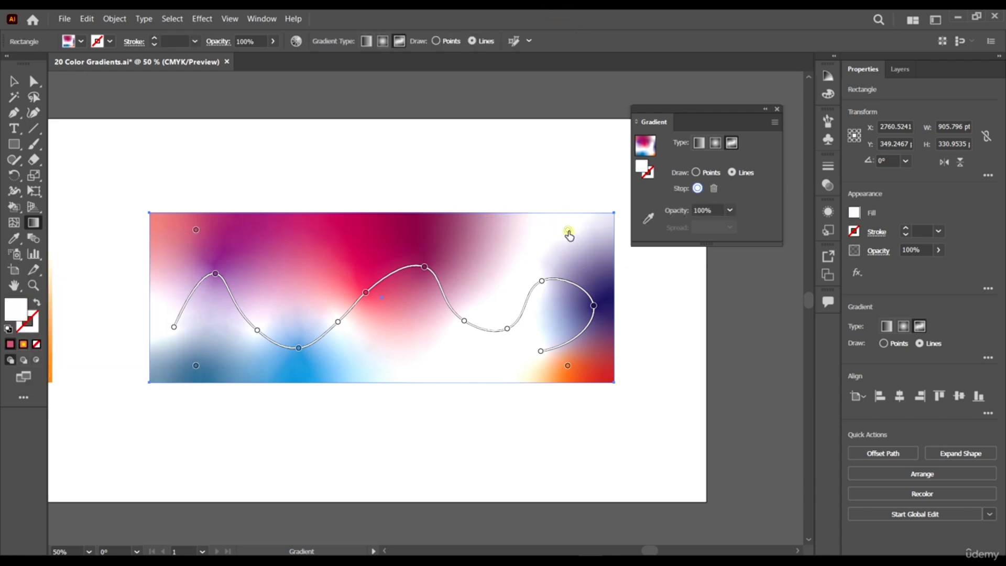
double_click(12, 316)
click(709, 296)
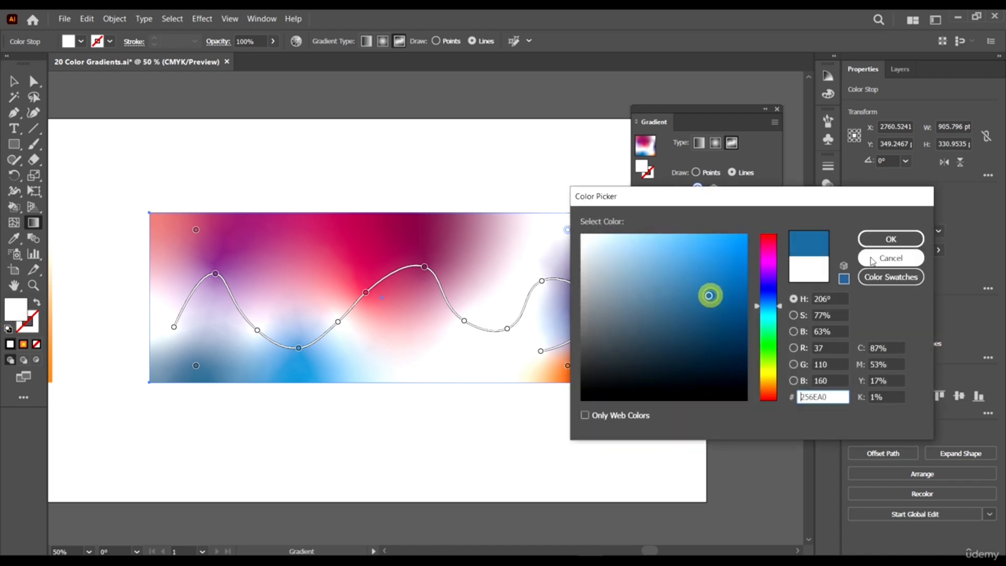
click(891, 239)
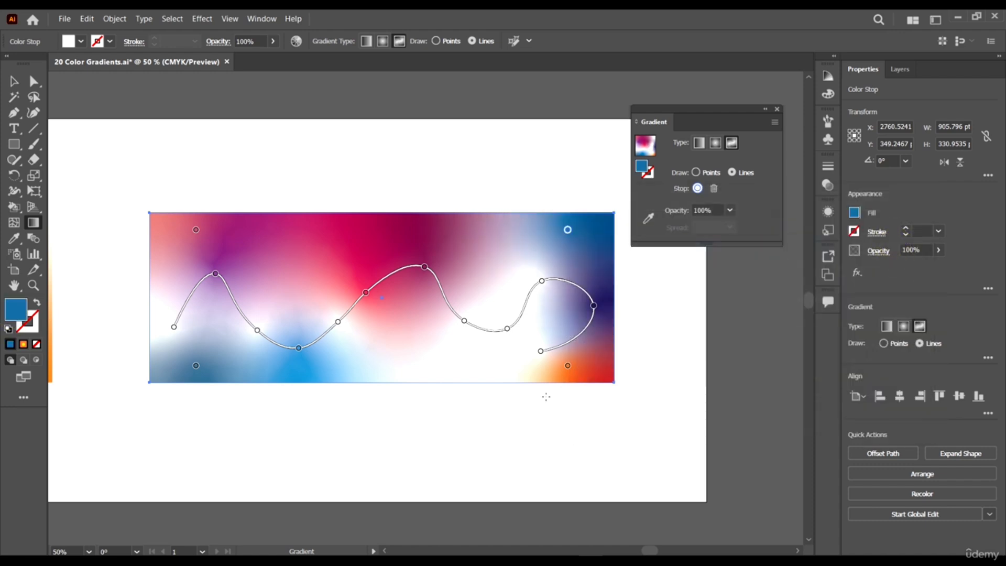
Reshape the line between its second and third crests by moving the right trough stop up-left and the left trough stop down-left
click(539, 353)
click(633, 307)
drag(508, 329, 494, 300)
click(465, 321)
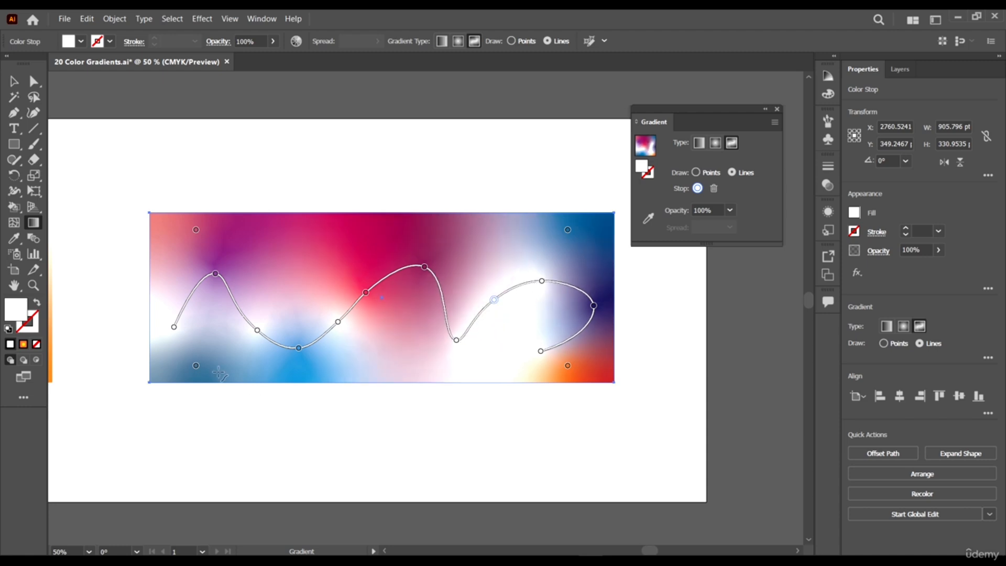
Leave gradient editing with the Selection tool and deselect the rectangle to examine its finished freeform gradient without the stops
scroll(319, 306, down, 3)
scroll(296, 298, up, 2)
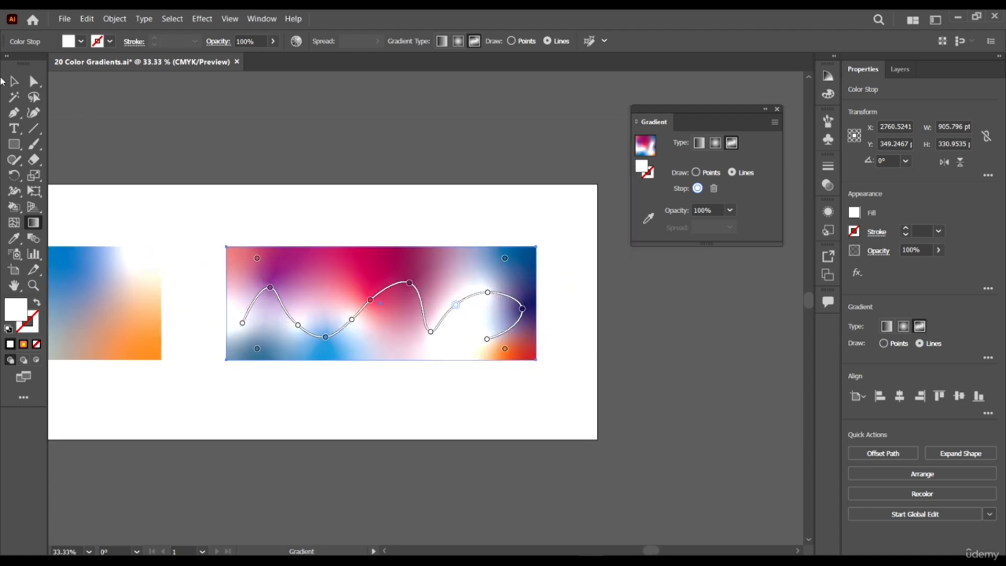
click(13, 81)
click(353, 214)
scroll(580, 303, down, 2)
scroll(604, 331, up, 2)
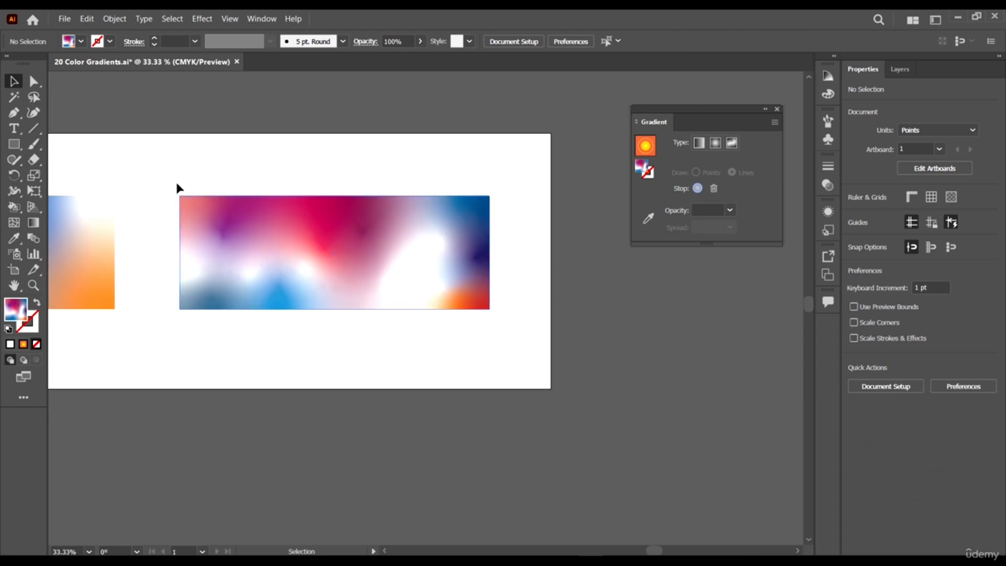
scroll(177, 188, up, 1)
scroll(285, 303, right, 4)
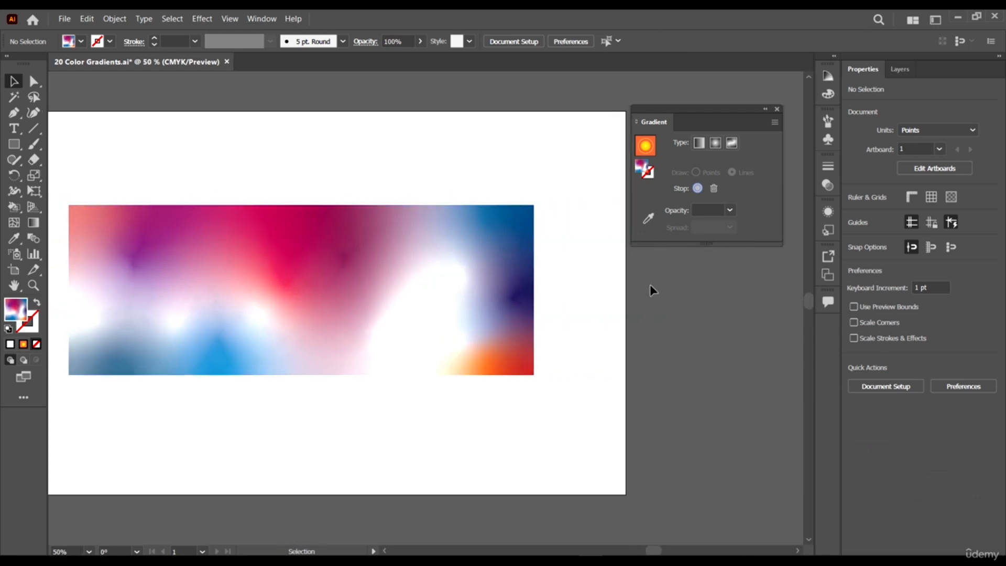
scroll(254, 298, up, 4)
scroll(378, 366, left, 2)
scroll(378, 366, down, 2)
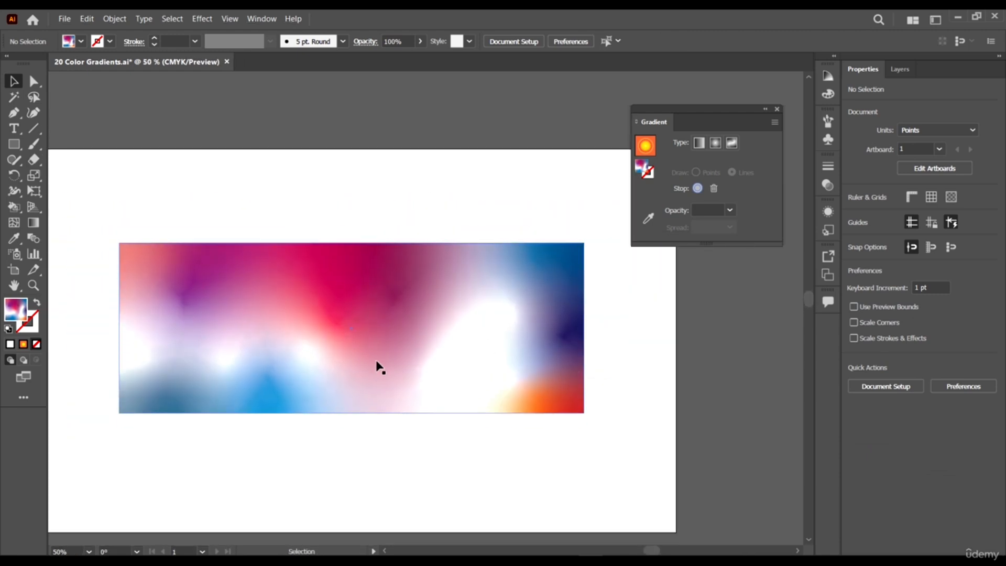
click(498, 322)
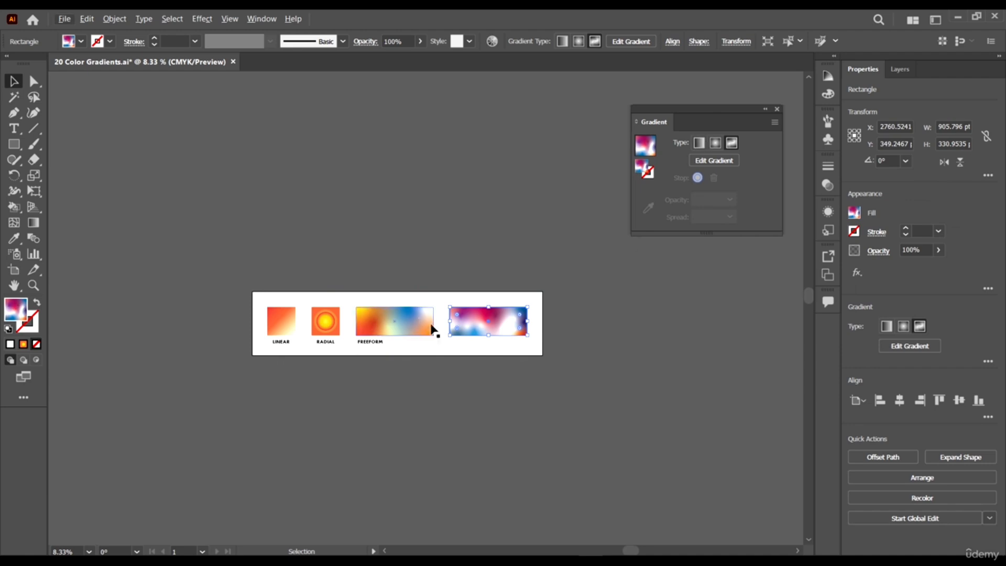
Center the FREEFORM label under the first freeform rectangle and place a copy at the same height under the second one
scroll(379, 305, up, 3)
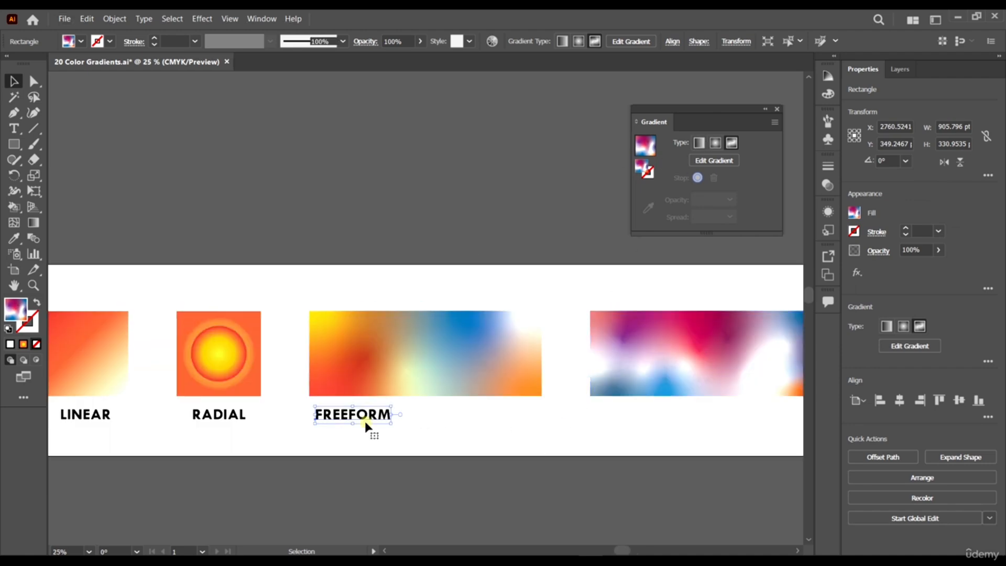
drag(366, 421, 391, 414)
scroll(306, 414, right, 3)
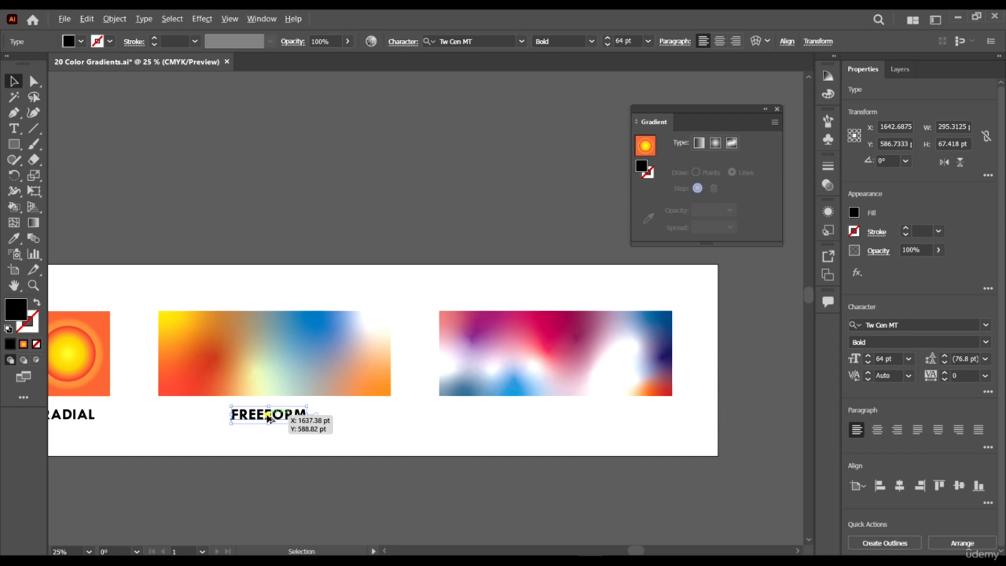
drag(271, 419, 558, 469)
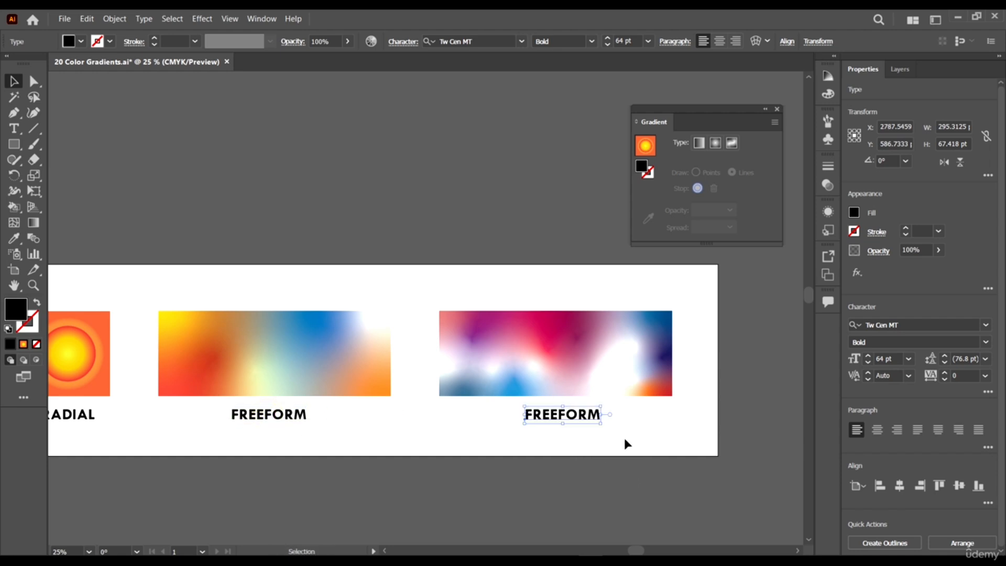
click(627, 438)
key(ctrl+0)
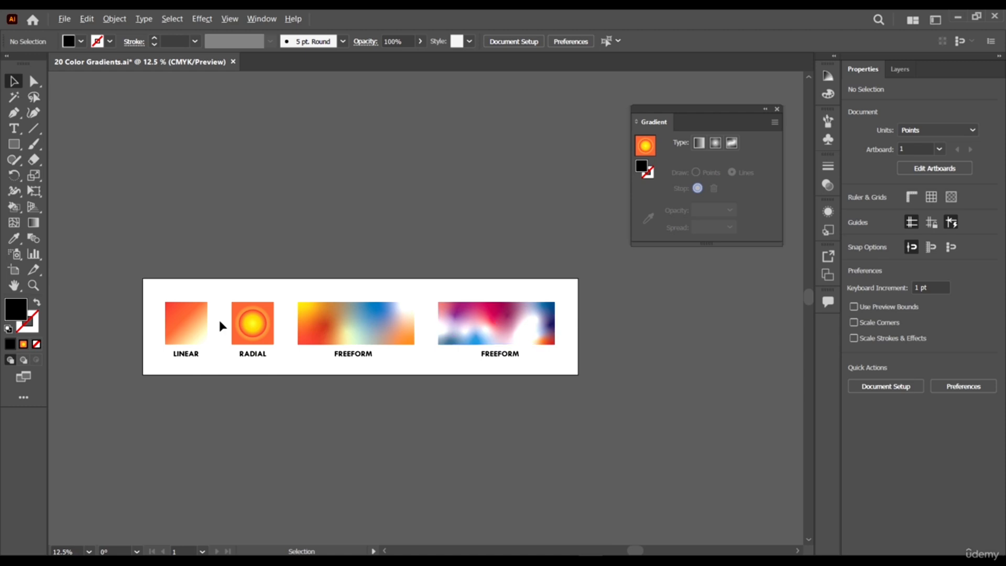
key(ctrl+minus)
scroll(409, 329, down, 1)
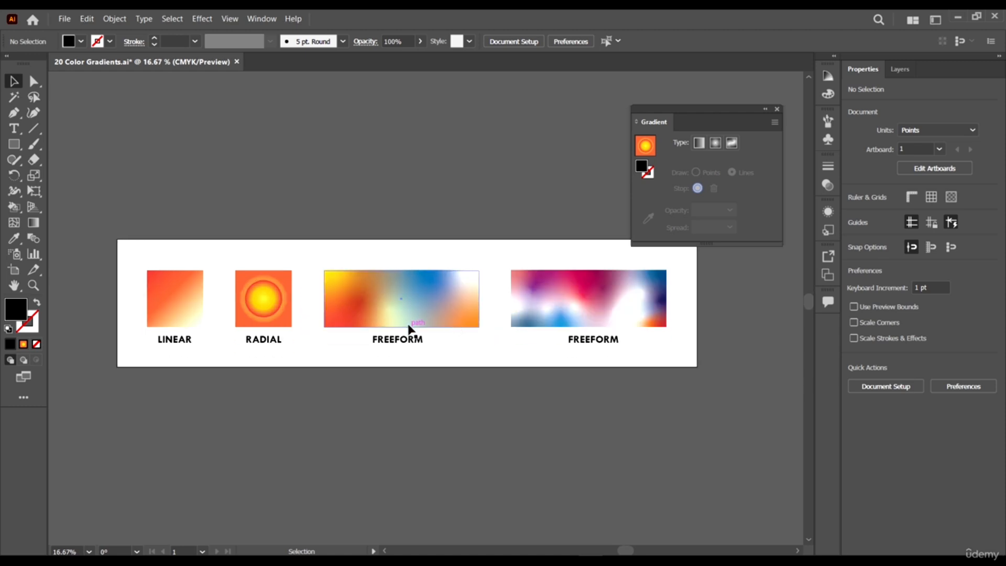